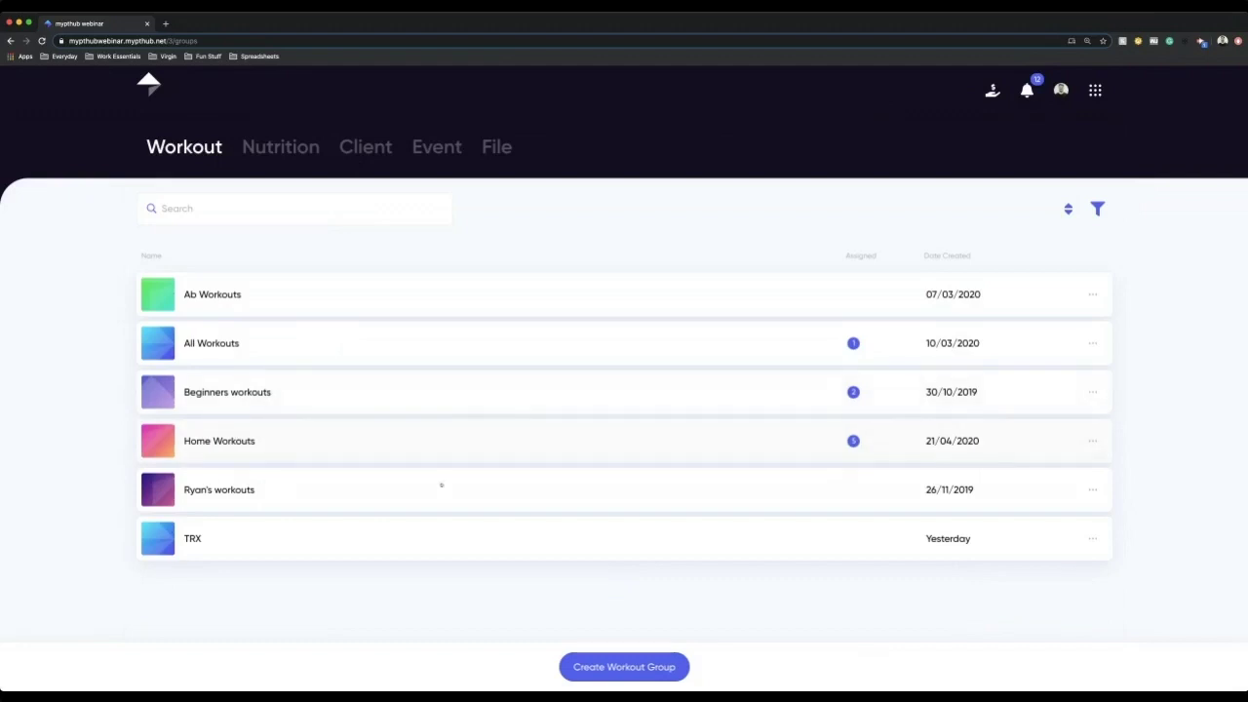
Create a workout group titled "Home Workout - 2"
left_click(668, 663)
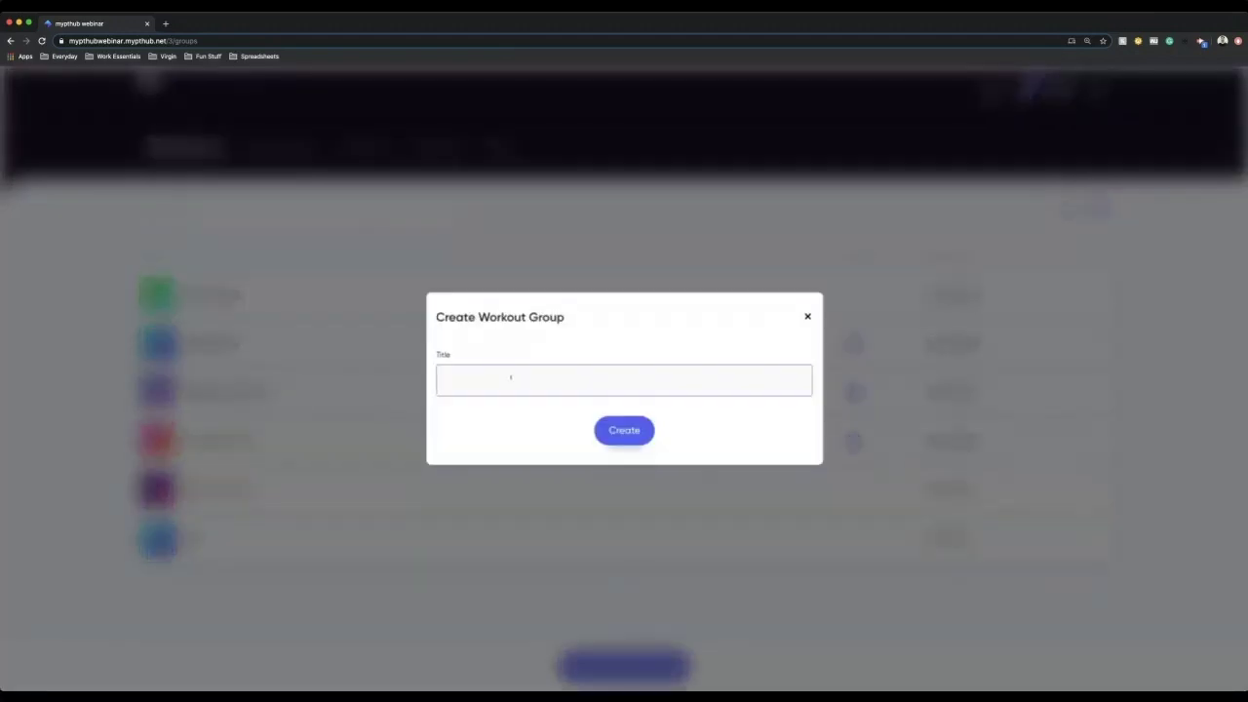
type("Home Workout")
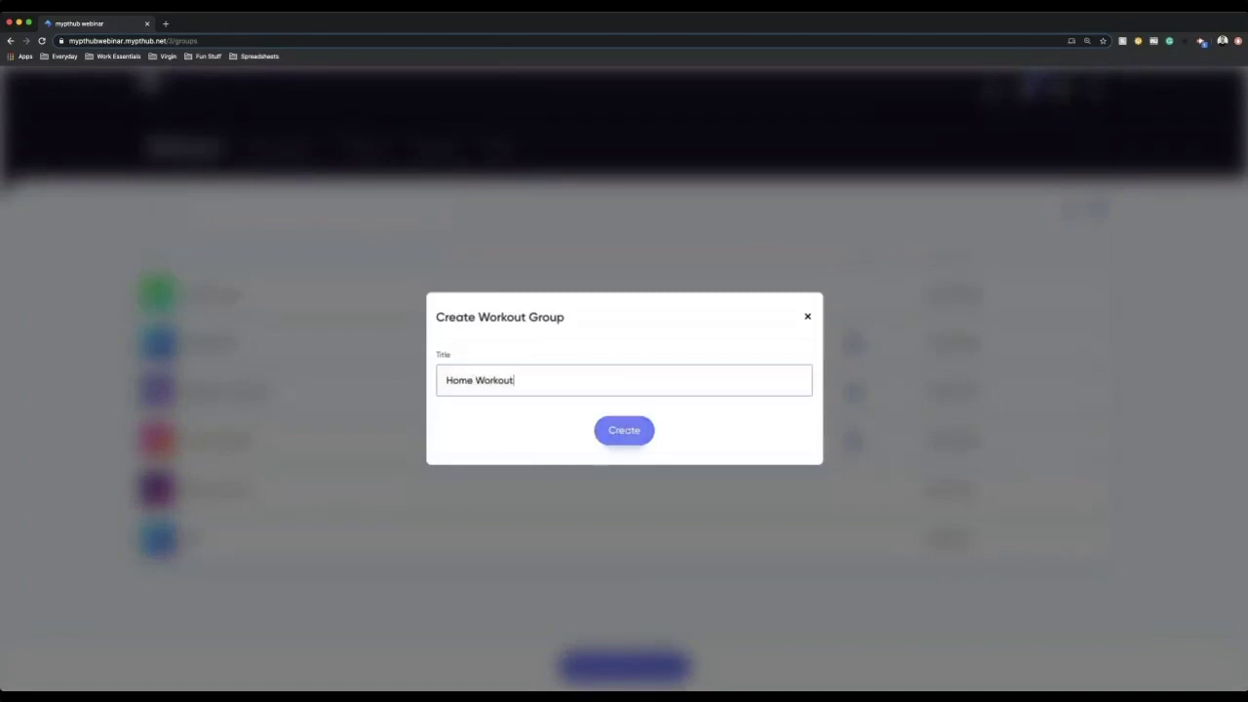
type(" - 2")
left_click(633, 435)
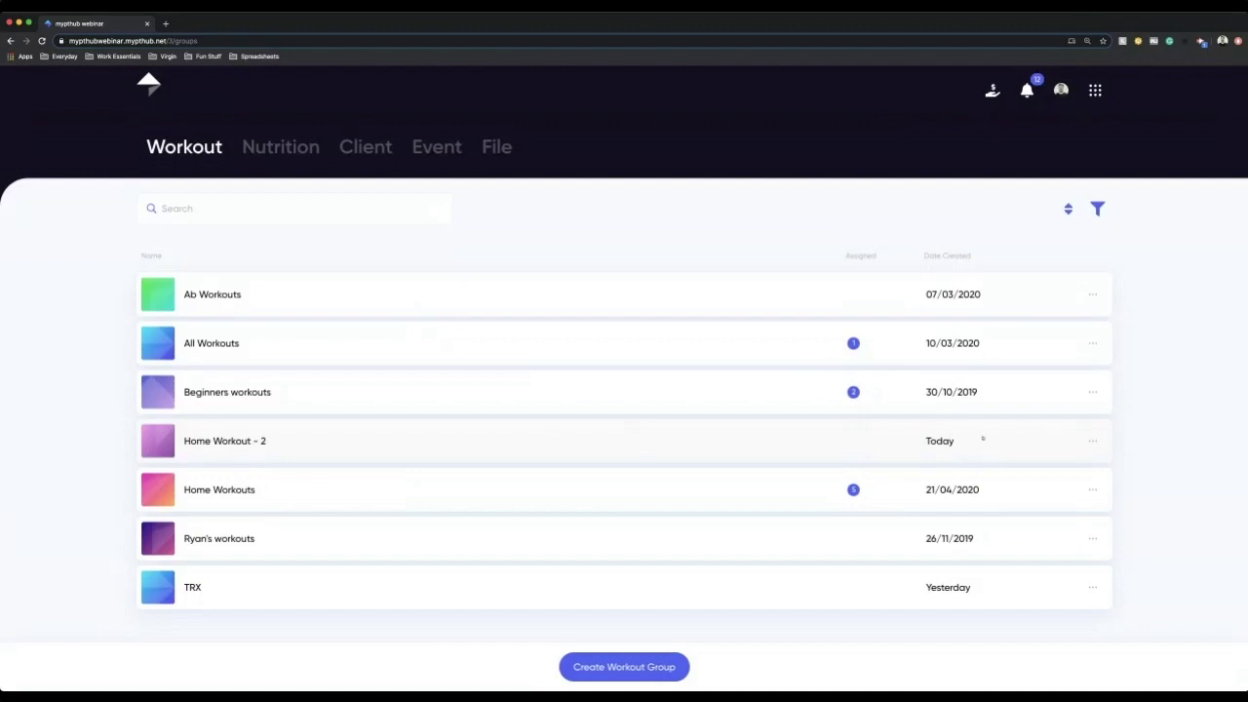
Add Home Workout (Advanced) Week 1 Days 1 to 3 and Male Advanced Week 1 Days 1 and 2 to the Home Workout - 2 group
left_click(359, 444)
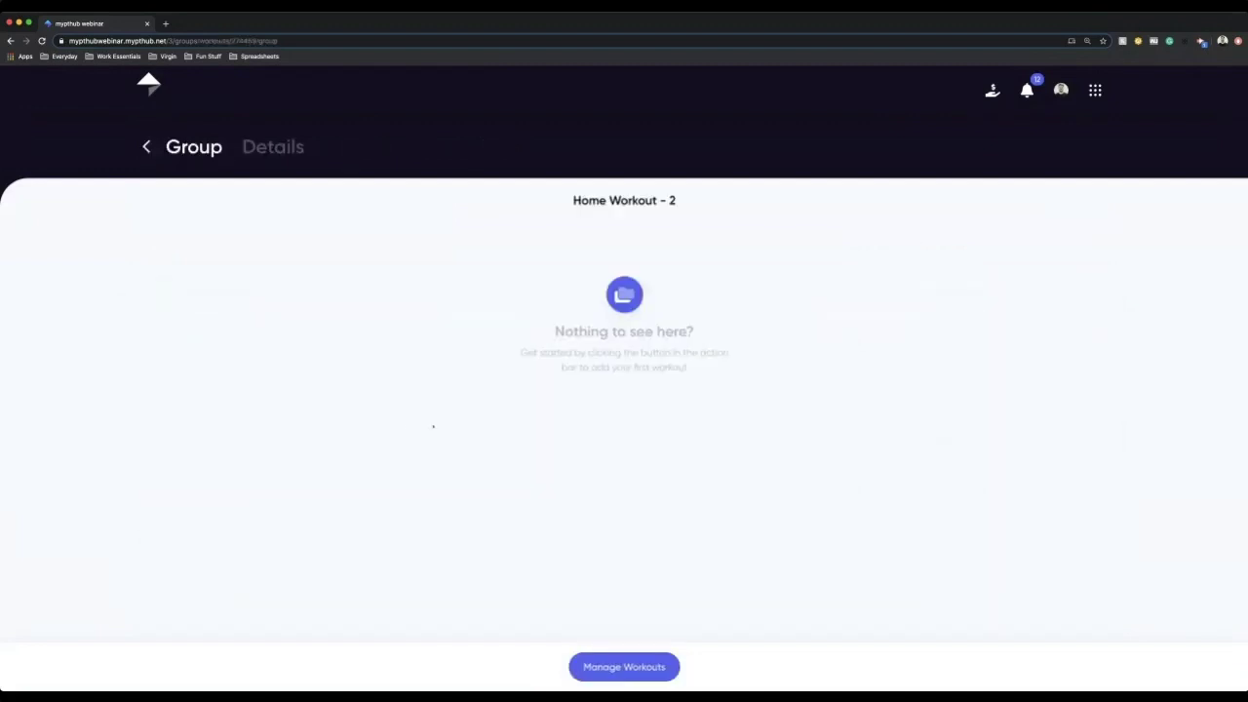
left_click(614, 664)
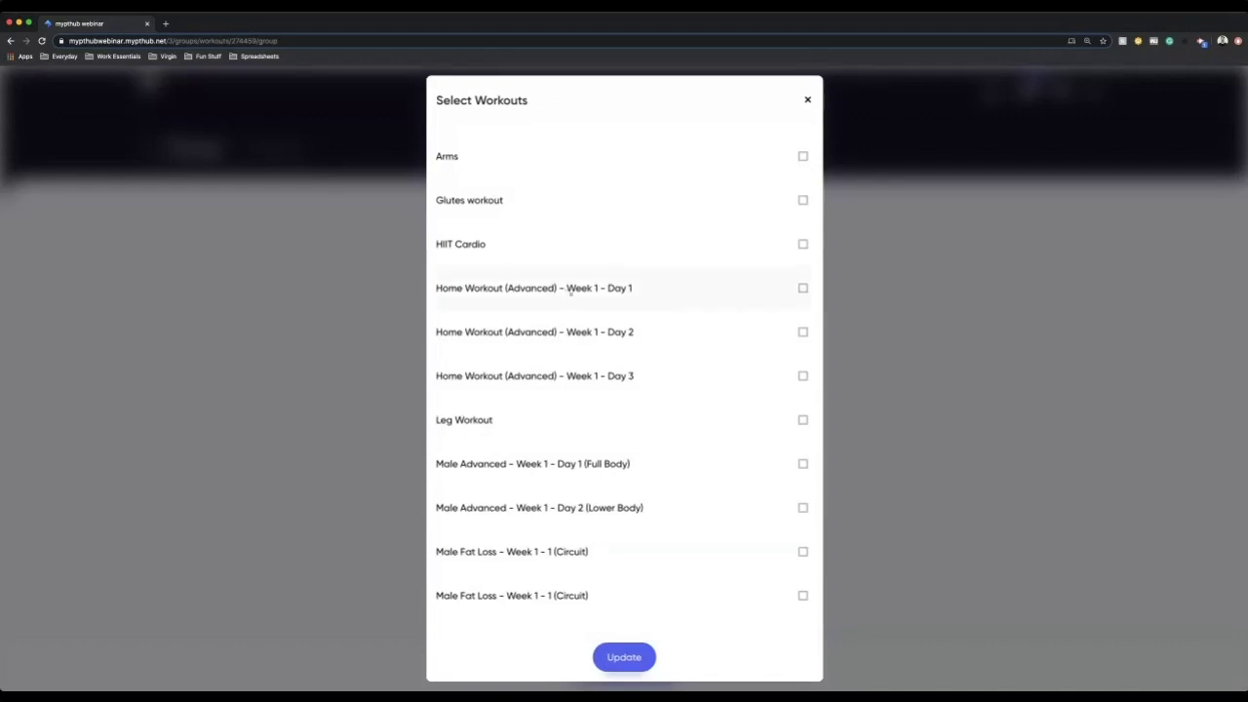
left_click(571, 290)
left_click(573, 332)
left_click(577, 376)
left_click(596, 464)
left_click(600, 508)
left_click(624, 657)
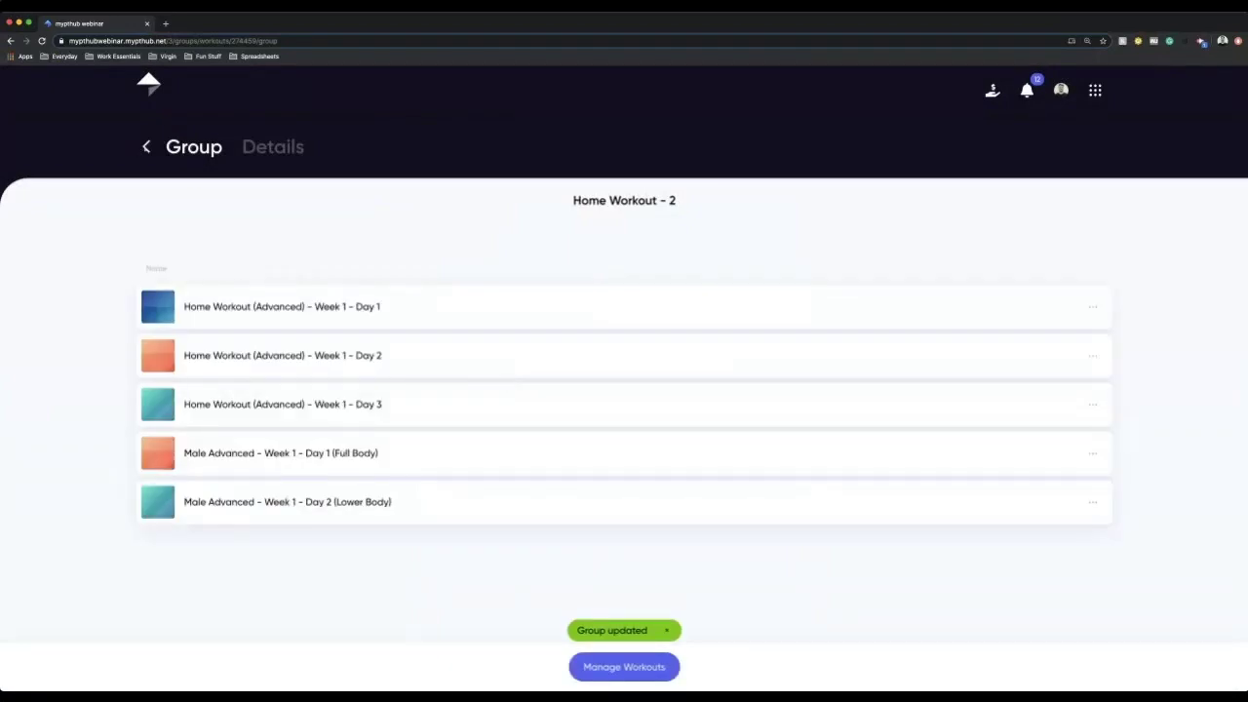
Assign the Home Workout - 2 workout group to the first listed client
key("alt+Left")
left_click(1093, 441)
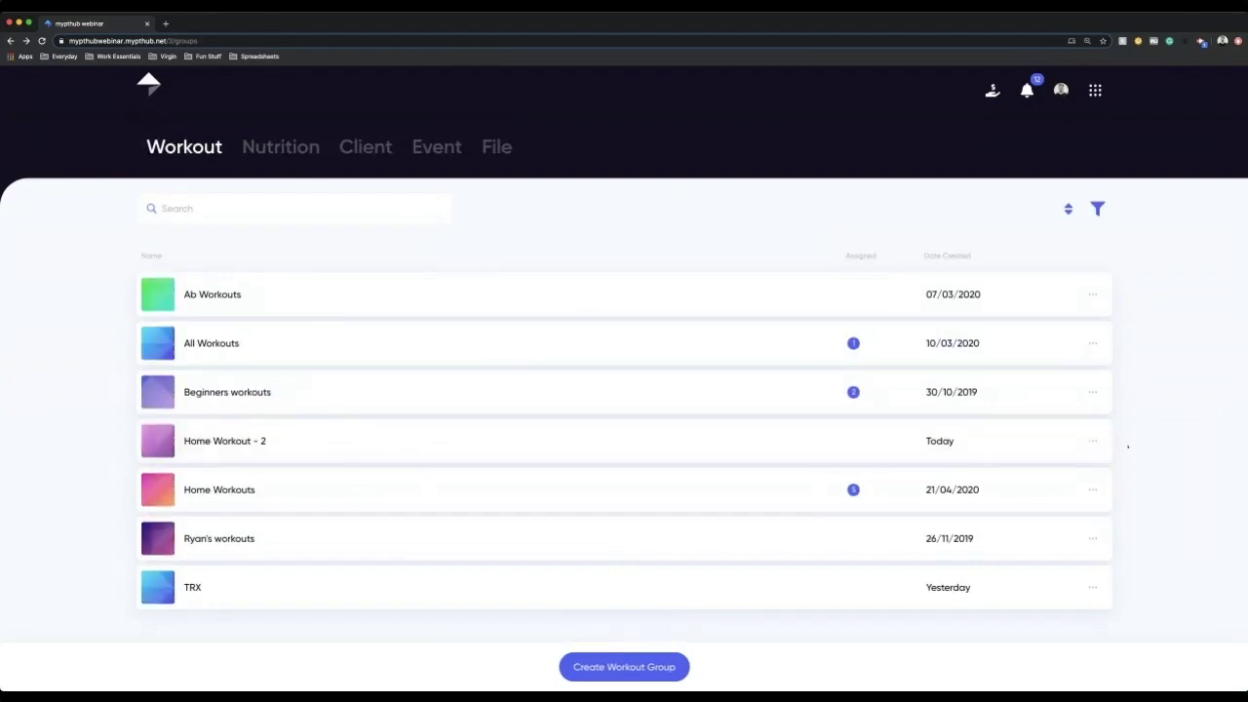
left_click(1105, 445)
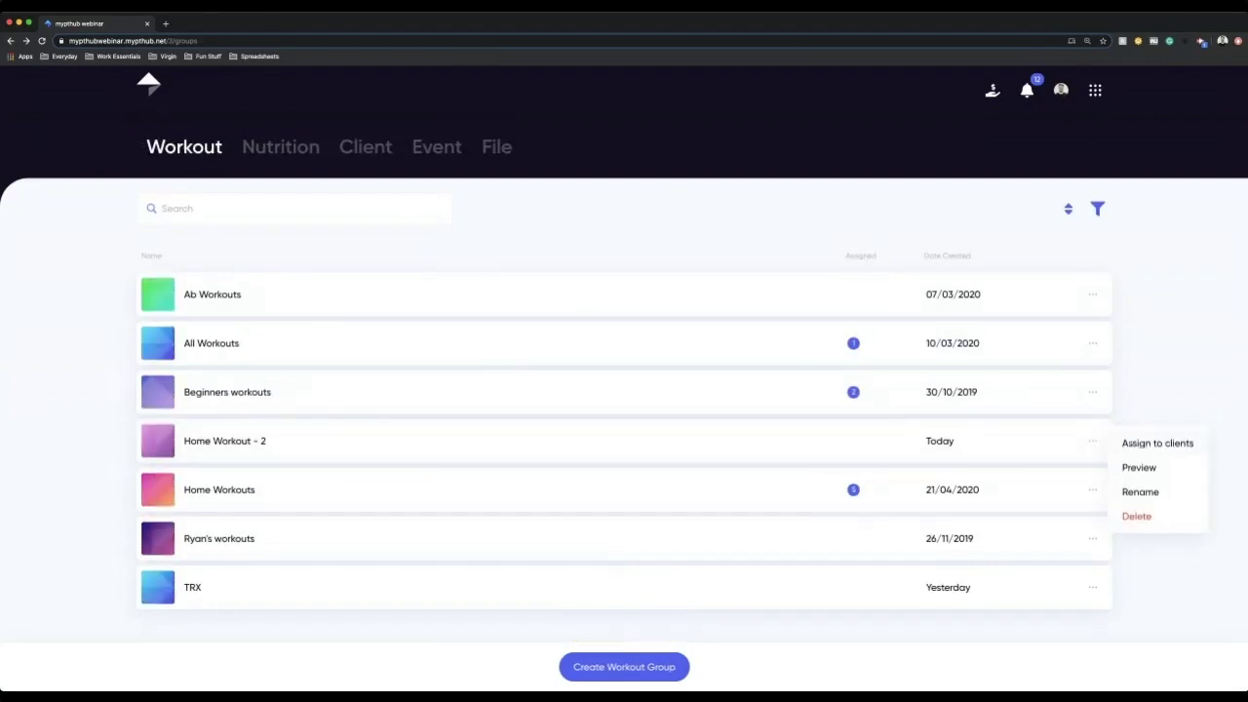
left_click(1132, 443)
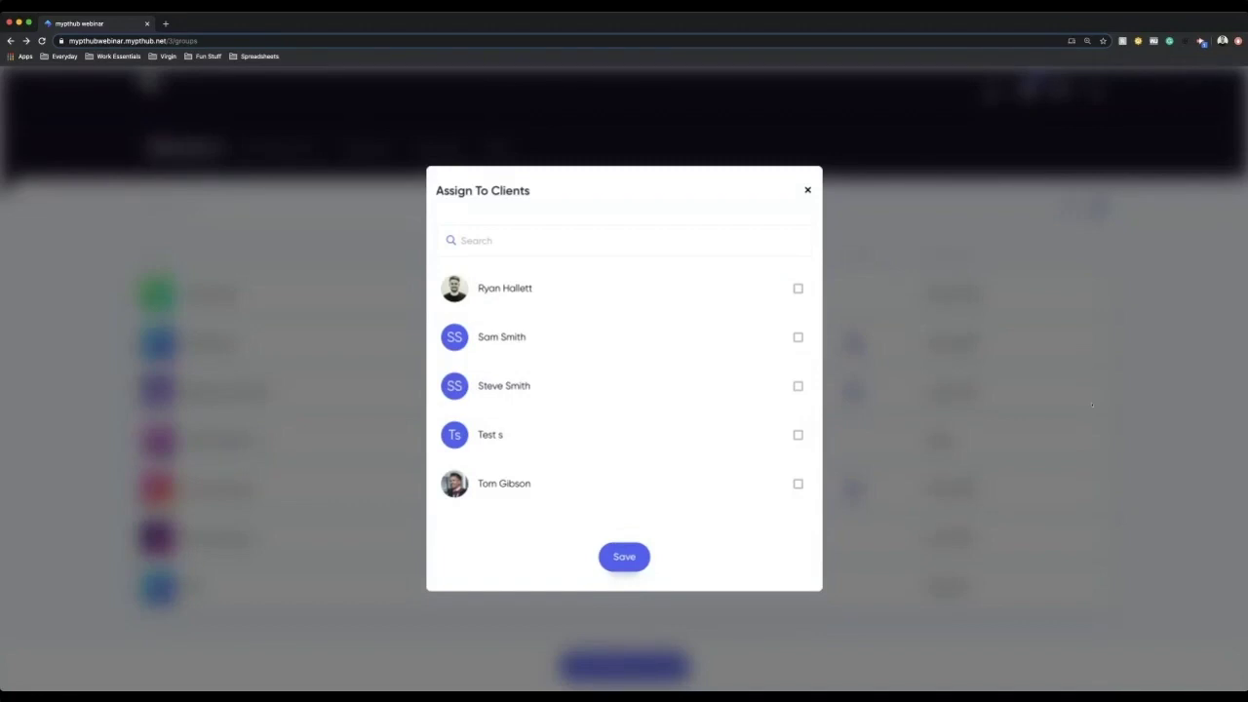
left_click(679, 285)
left_click(624, 556)
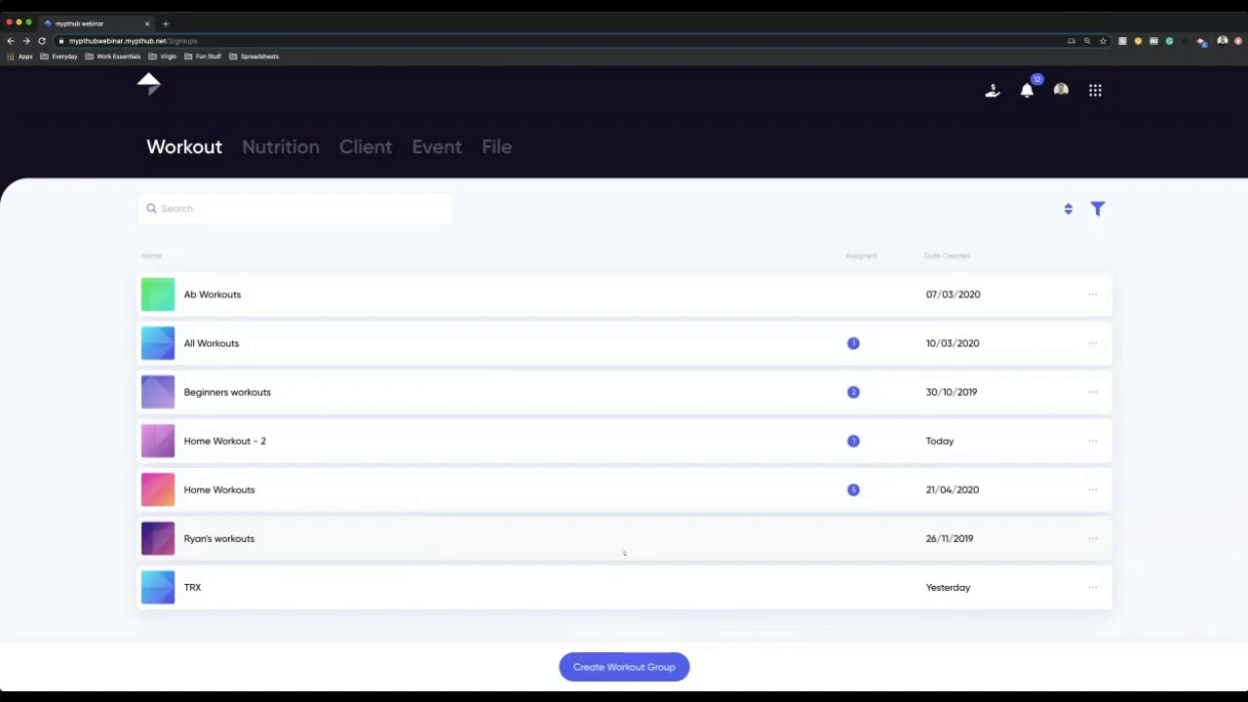
Assign the 2000 calories nutrition group to the second and third listed clients
left_click(268, 145)
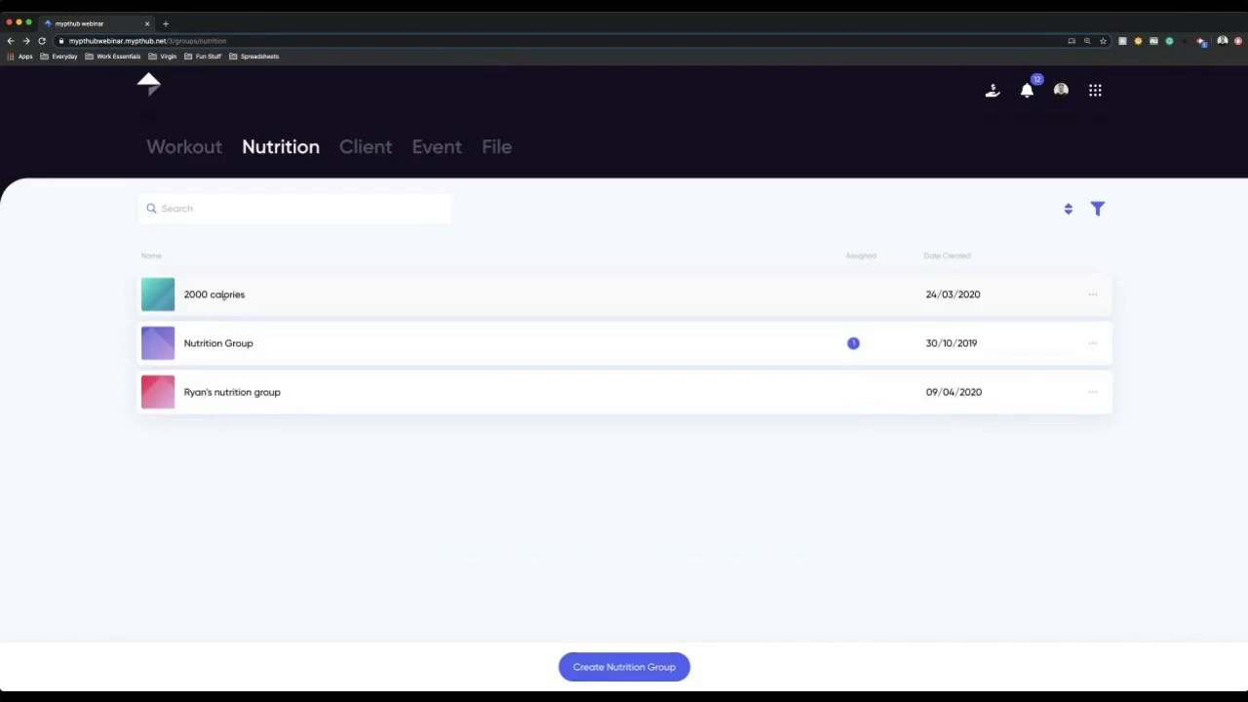
left_click(1099, 294)
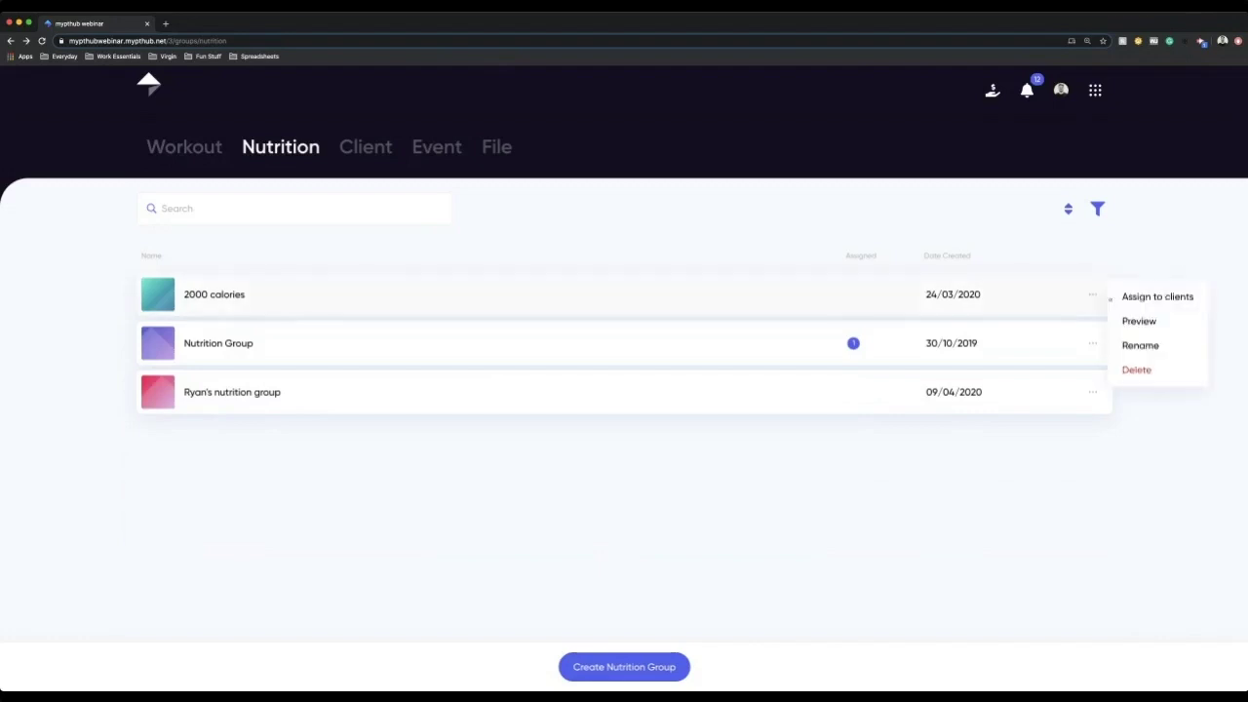
left_click(1157, 297)
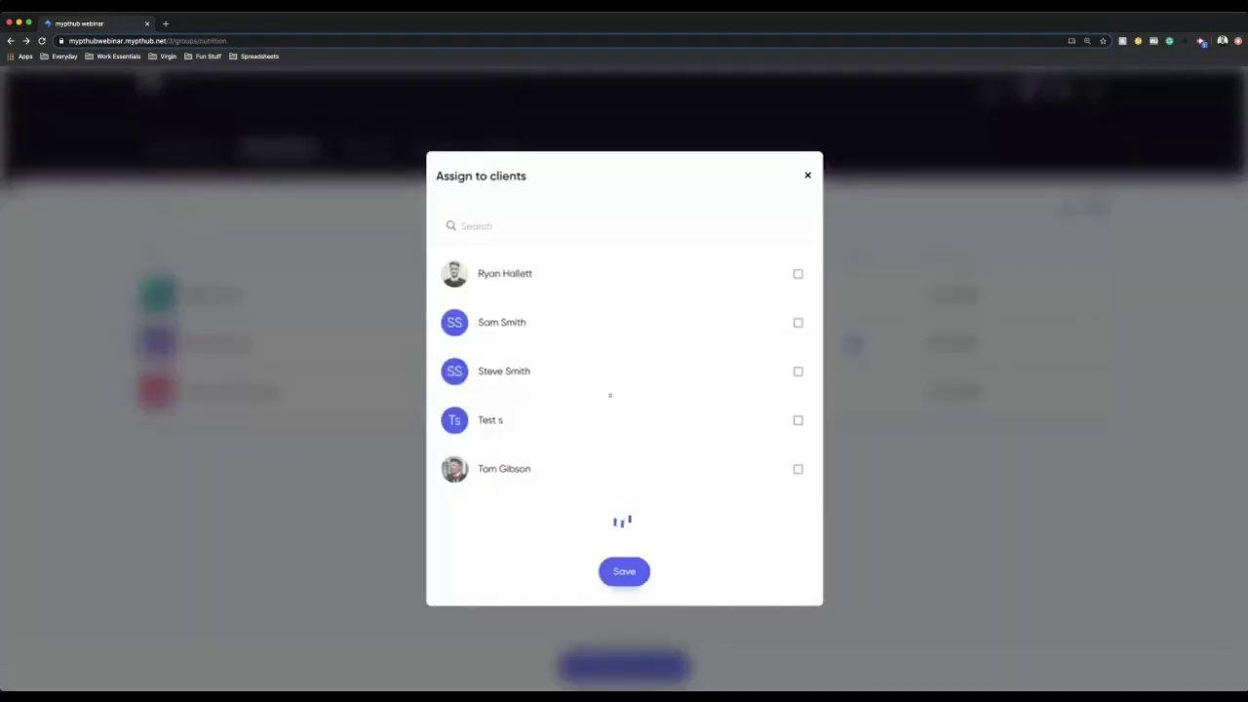
left_click(625, 337)
left_click(627, 385)
left_click(624, 556)
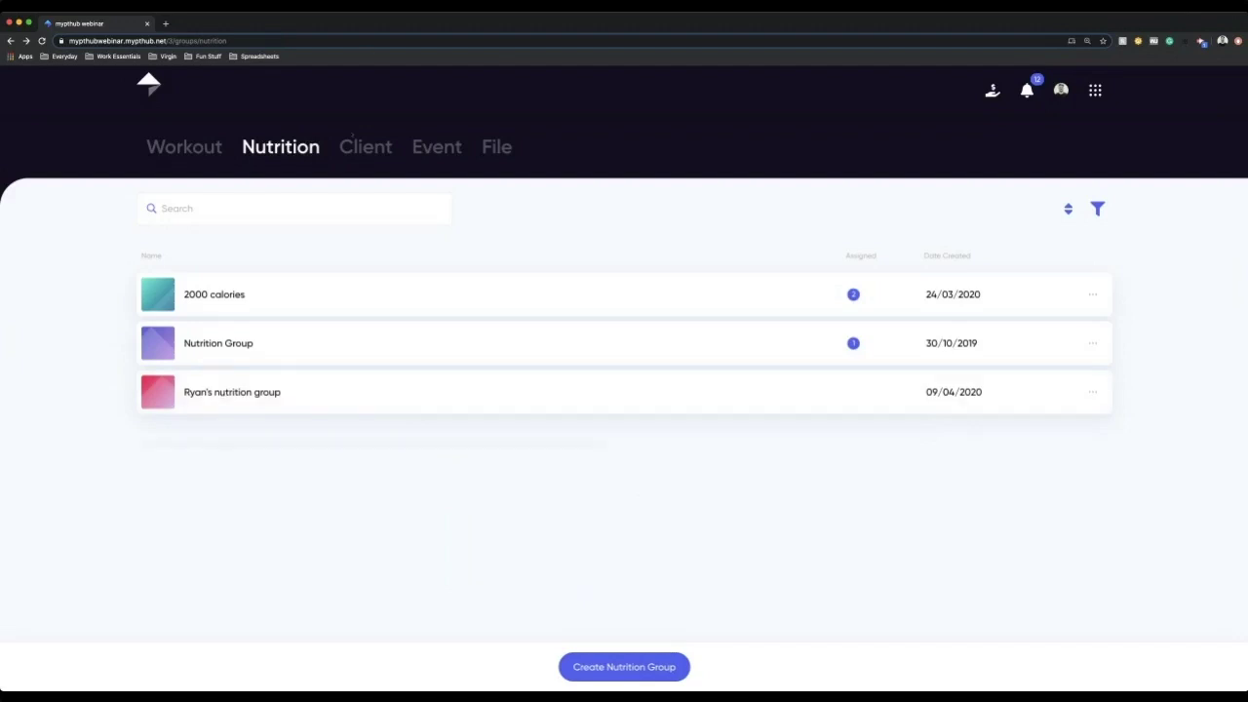
Create a client group titled "Test Group" and return to the client groups overview
left_click(353, 146)
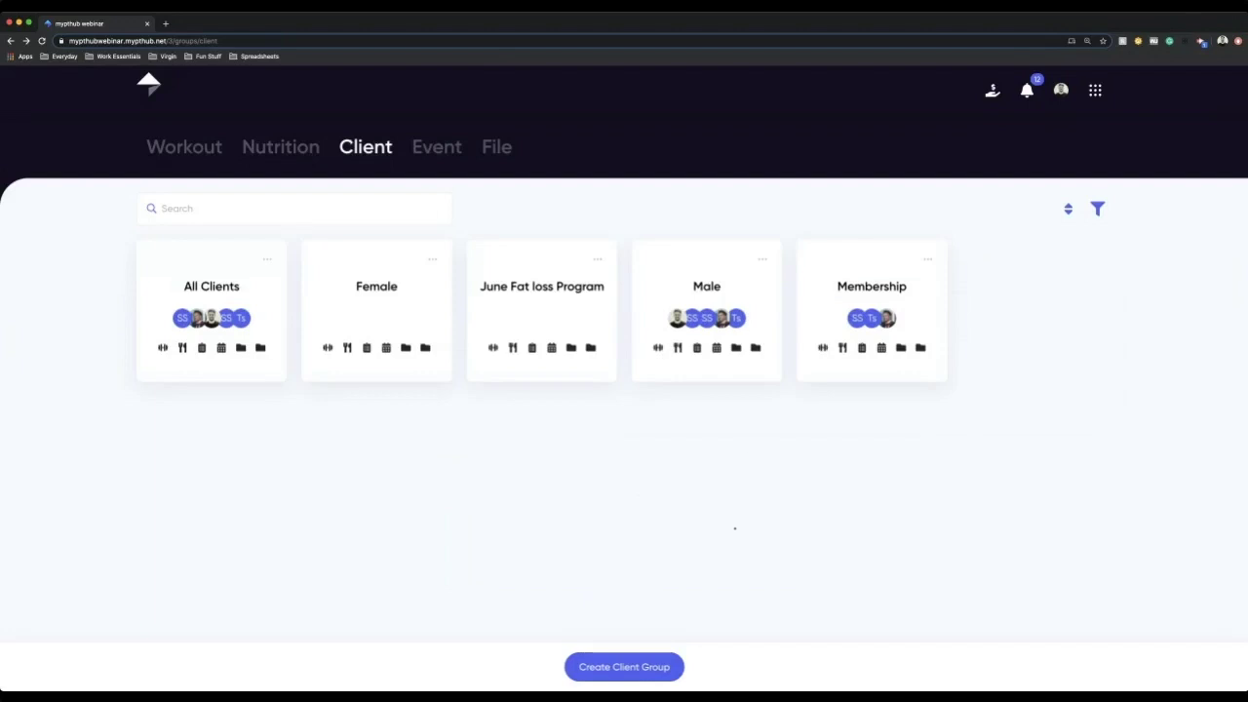
left_click(634, 661)
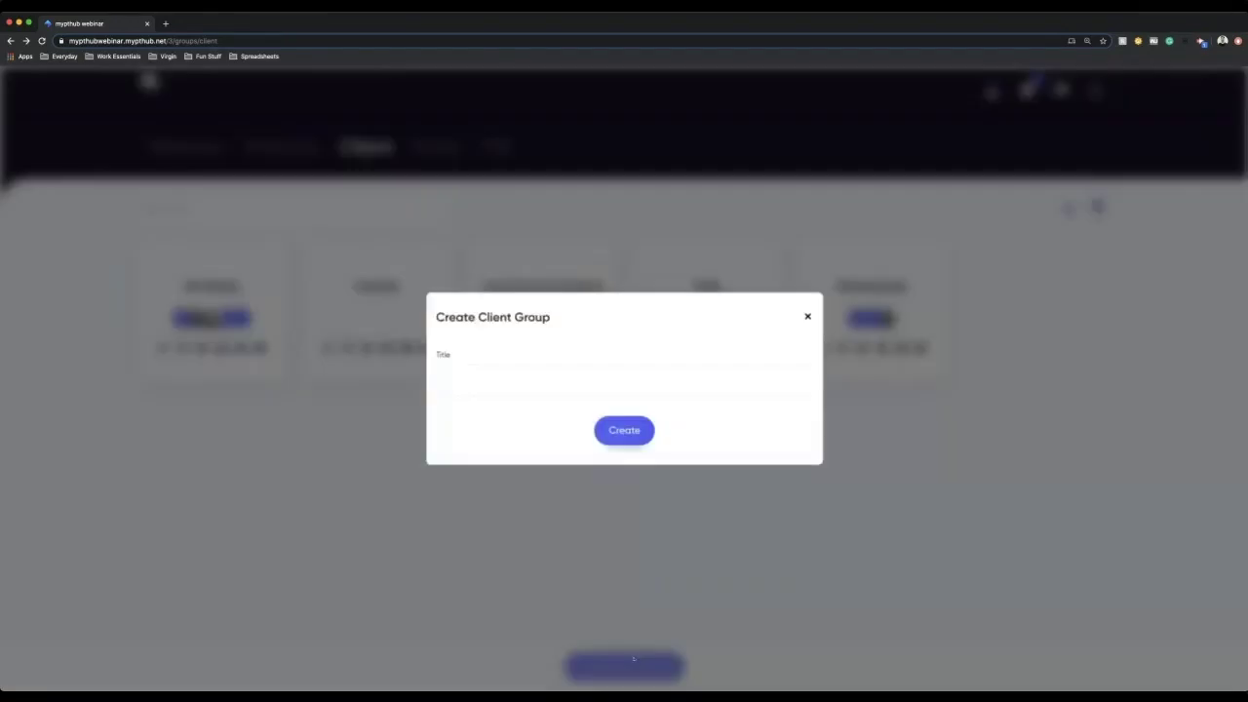
type("Test Group")
left_click(629, 430)
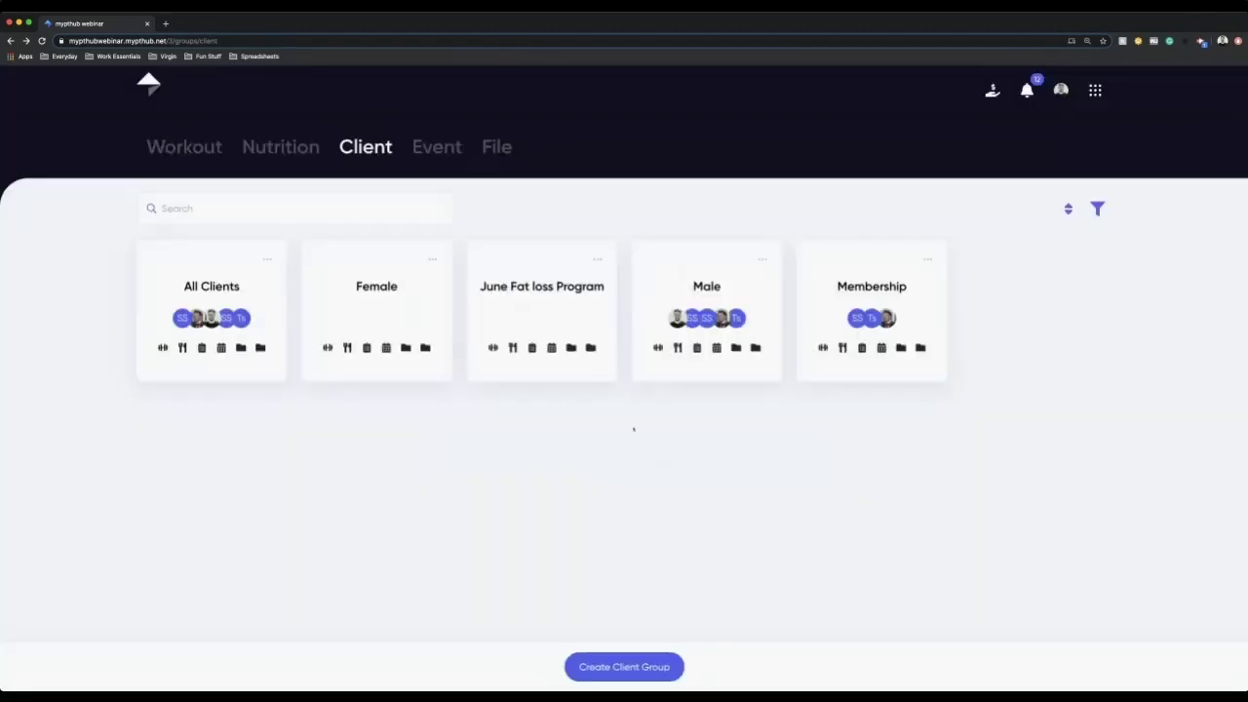
left_click(146, 146)
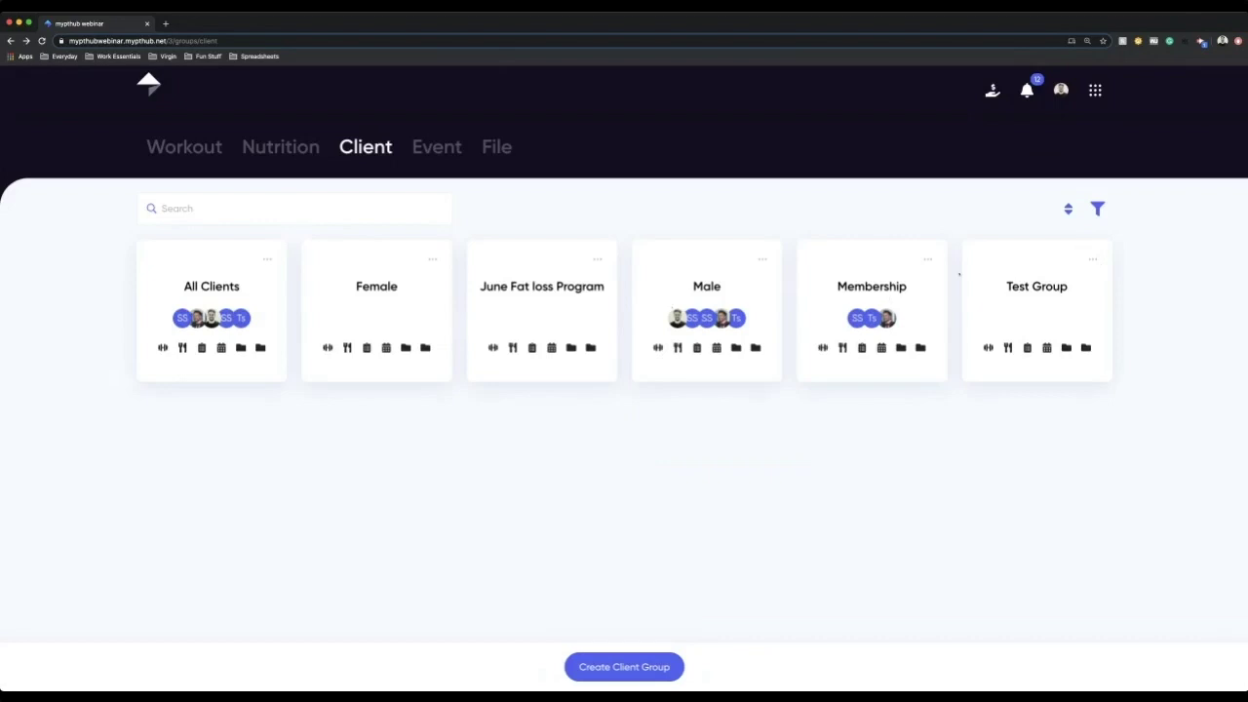
Add the first three listed clients to the Test Group client group
left_click(1094, 259)
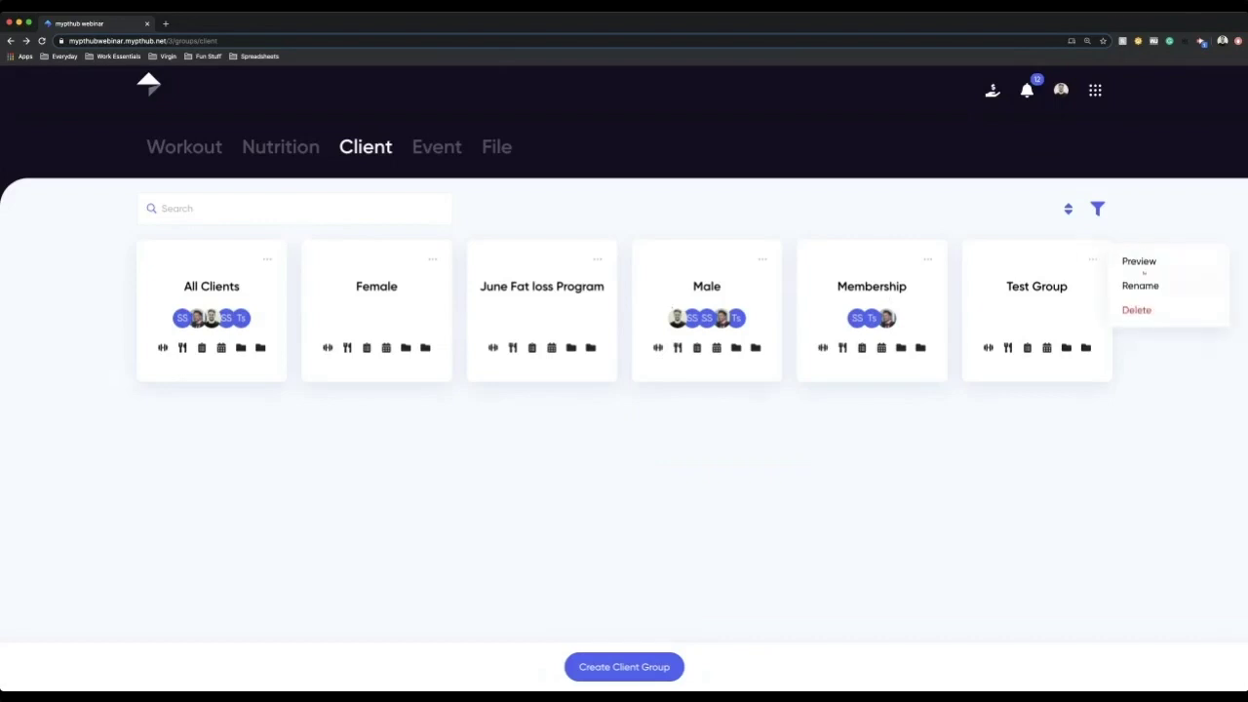
left_click(1151, 264)
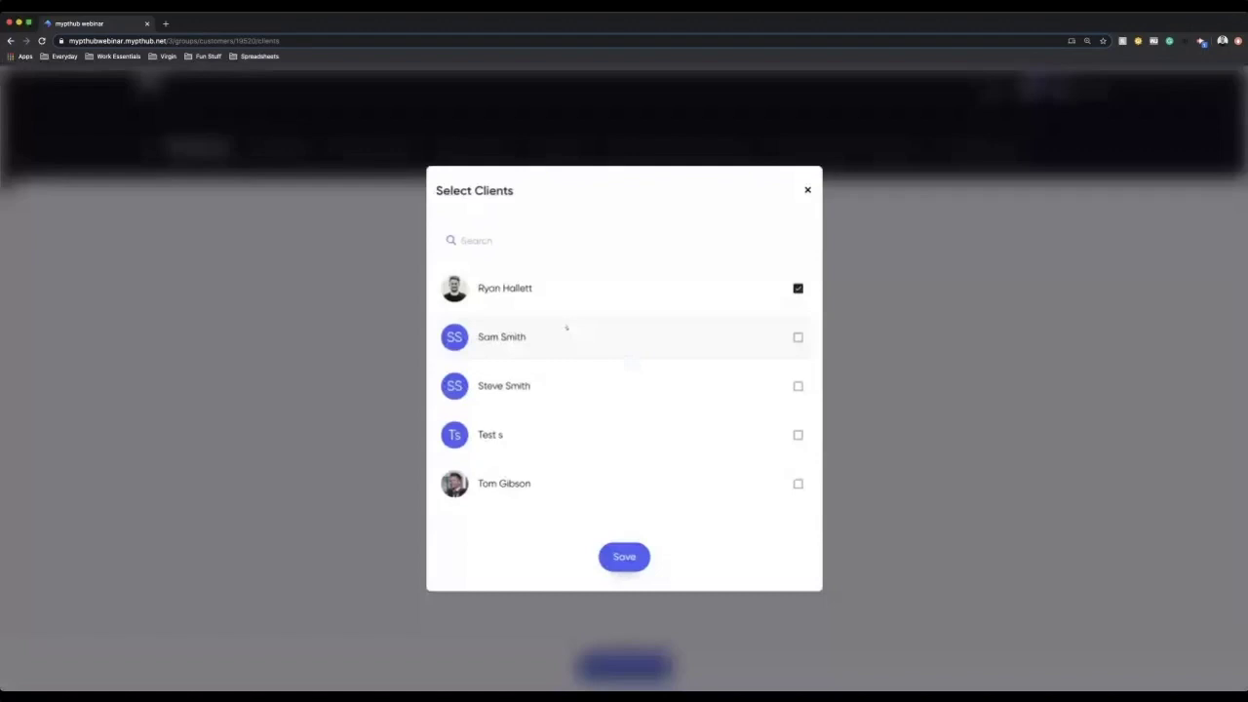
left_click(570, 332)
left_click(596, 390)
left_click(624, 558)
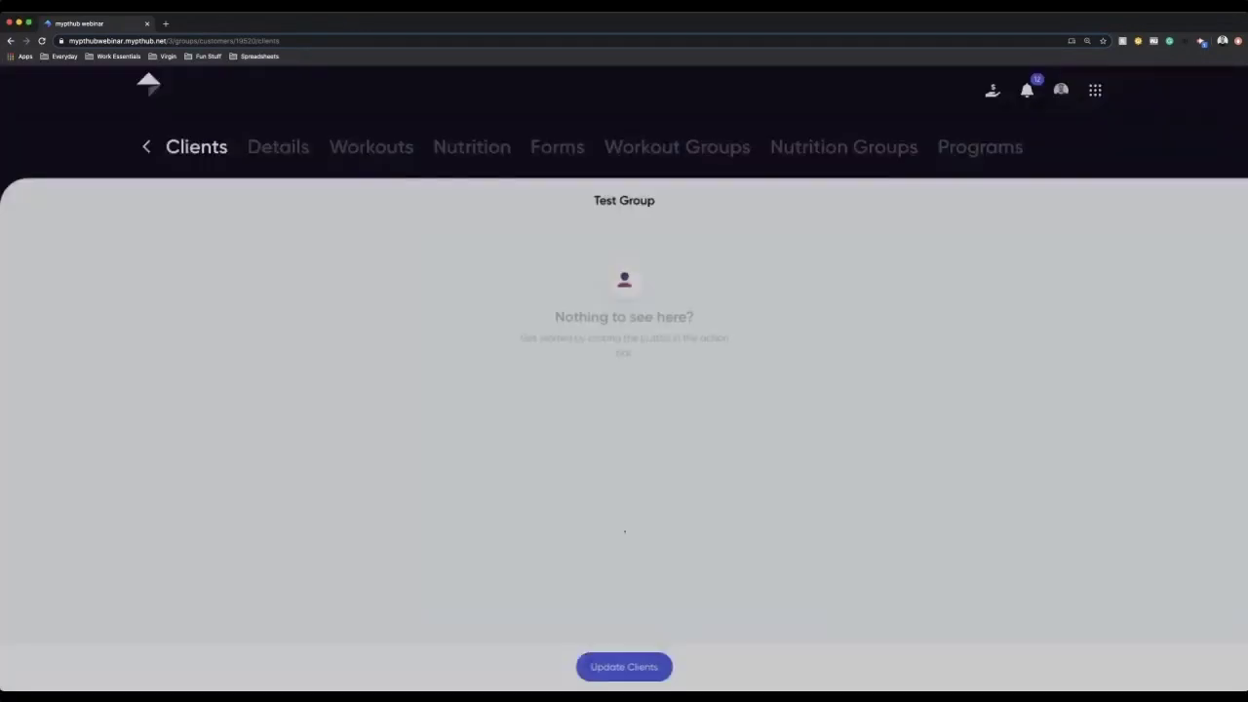
Assign the Meal Plan One nutrition plan to Test Group, check its workout groups, and return to the client groups overview
left_click(371, 146)
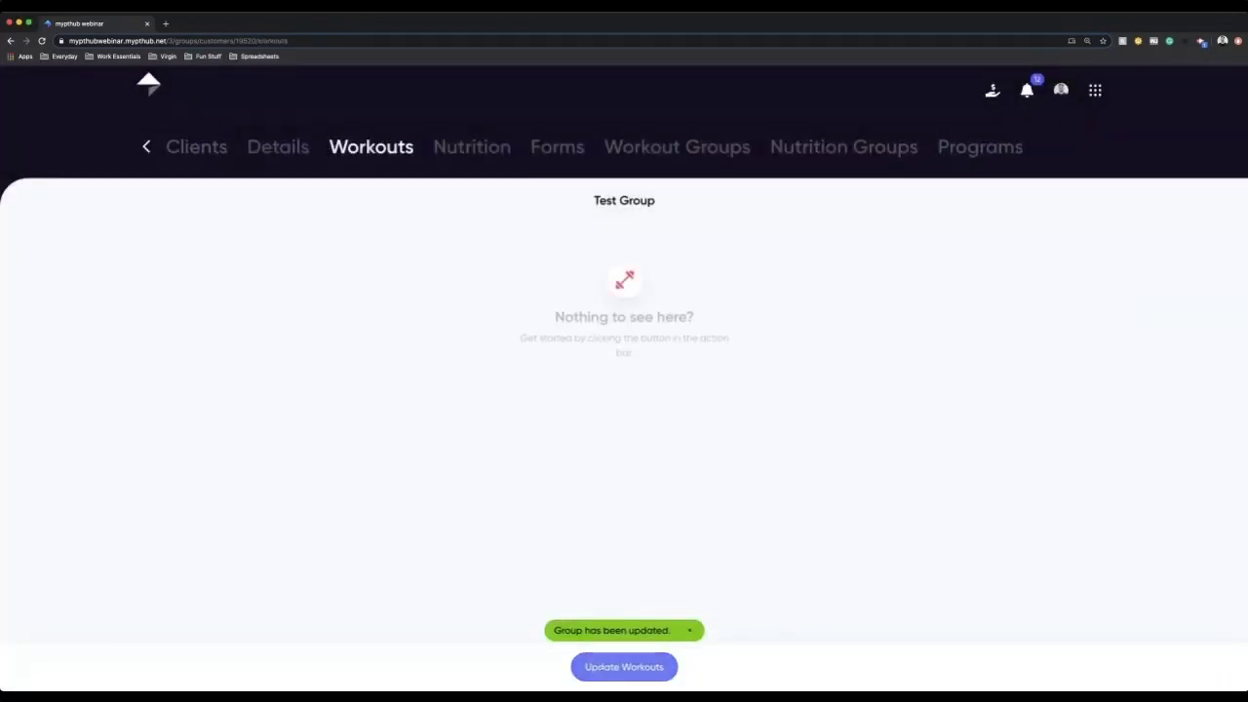
left_click(472, 146)
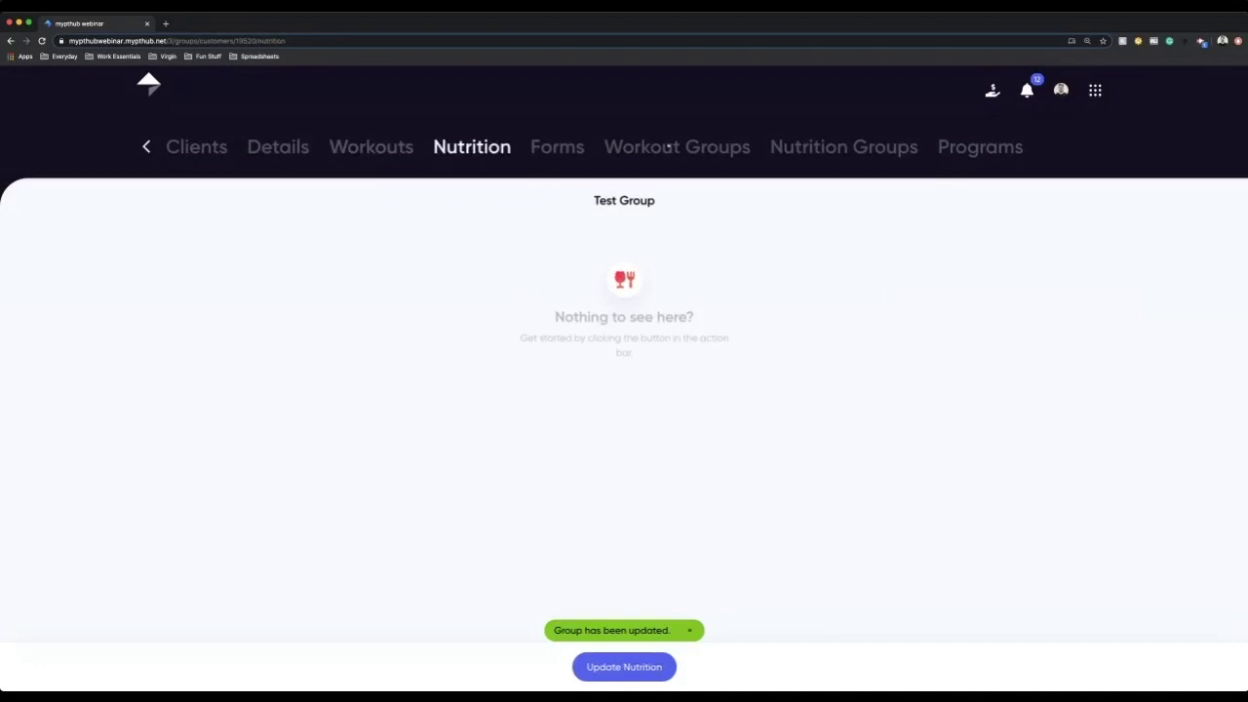
left_click(629, 671)
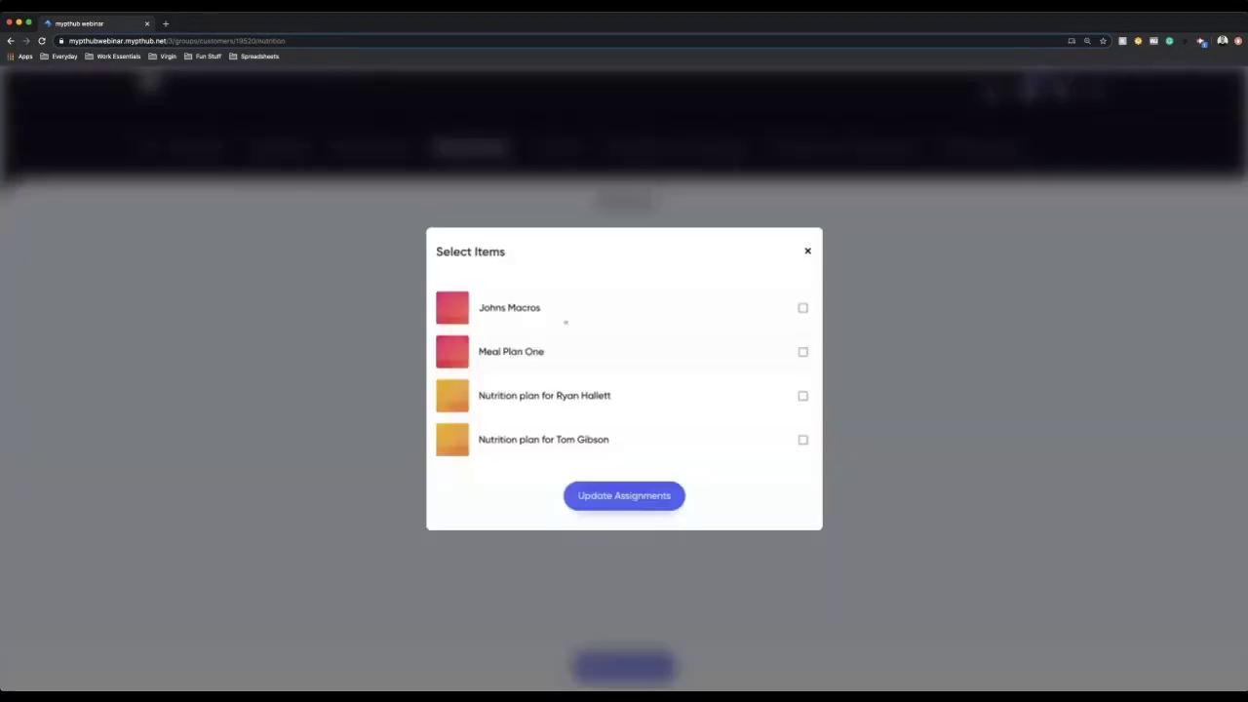
left_click(563, 310)
left_click(557, 346)
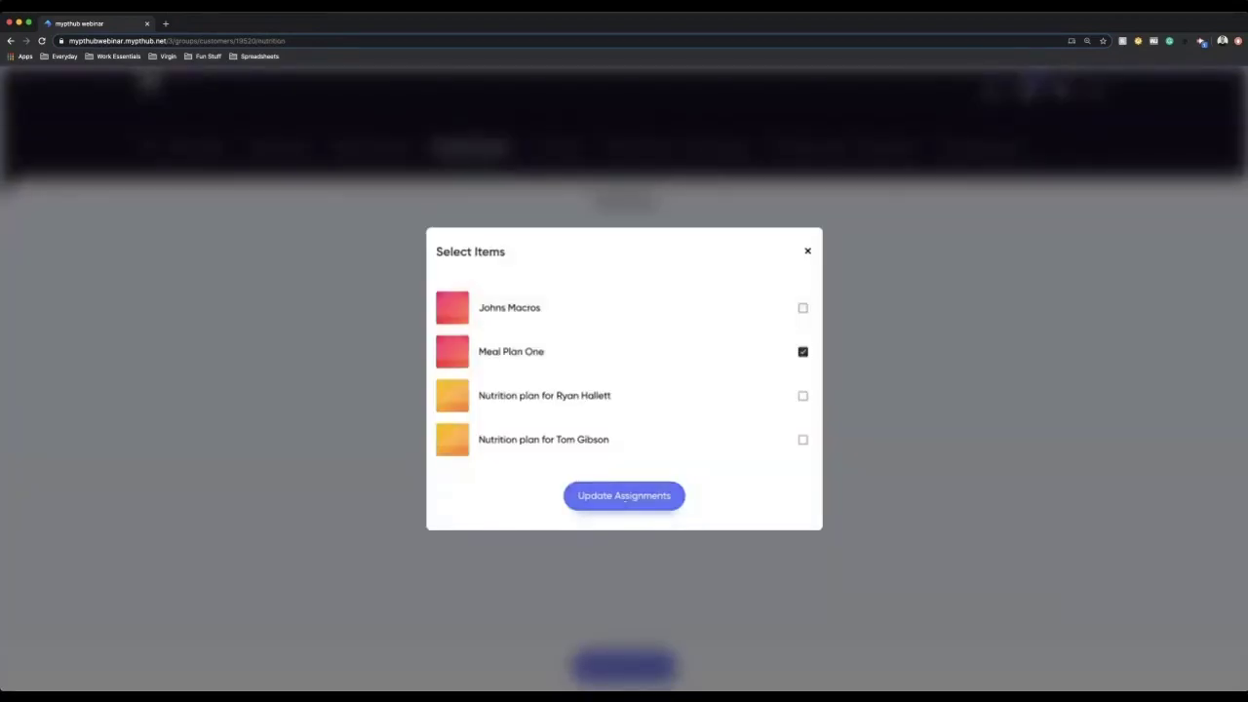
left_click(624, 498)
left_click(677, 146)
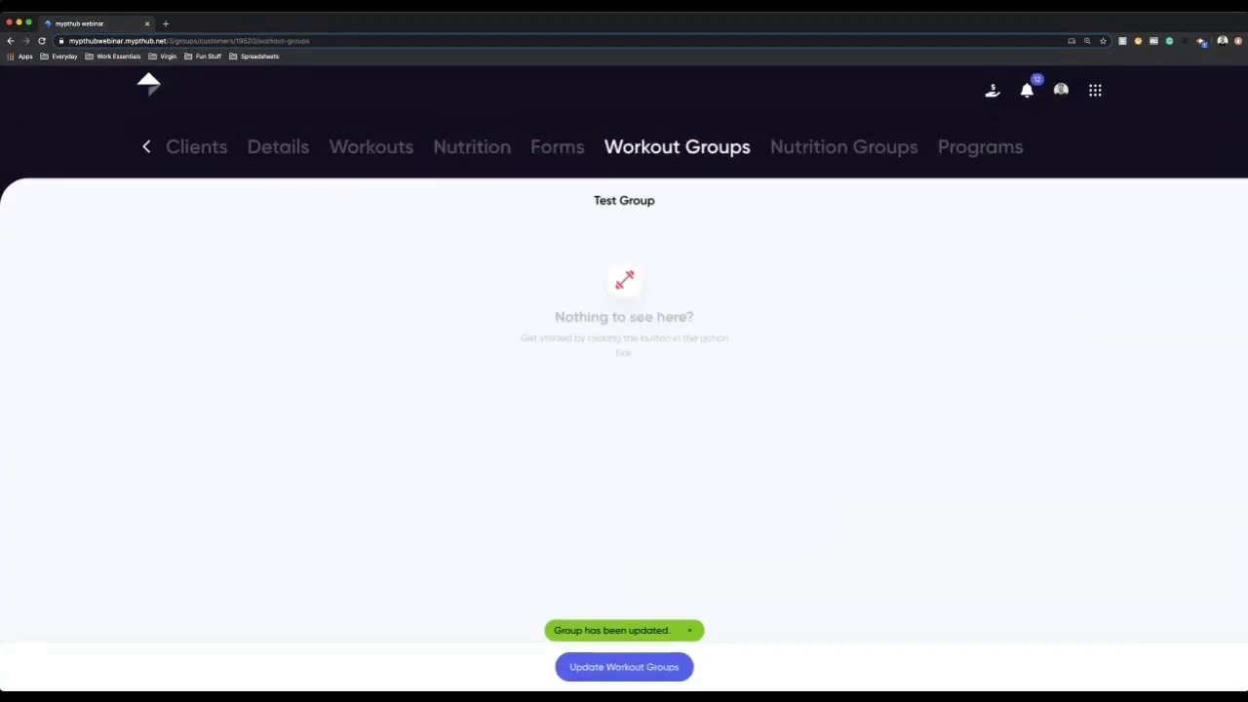
left_click(145, 146)
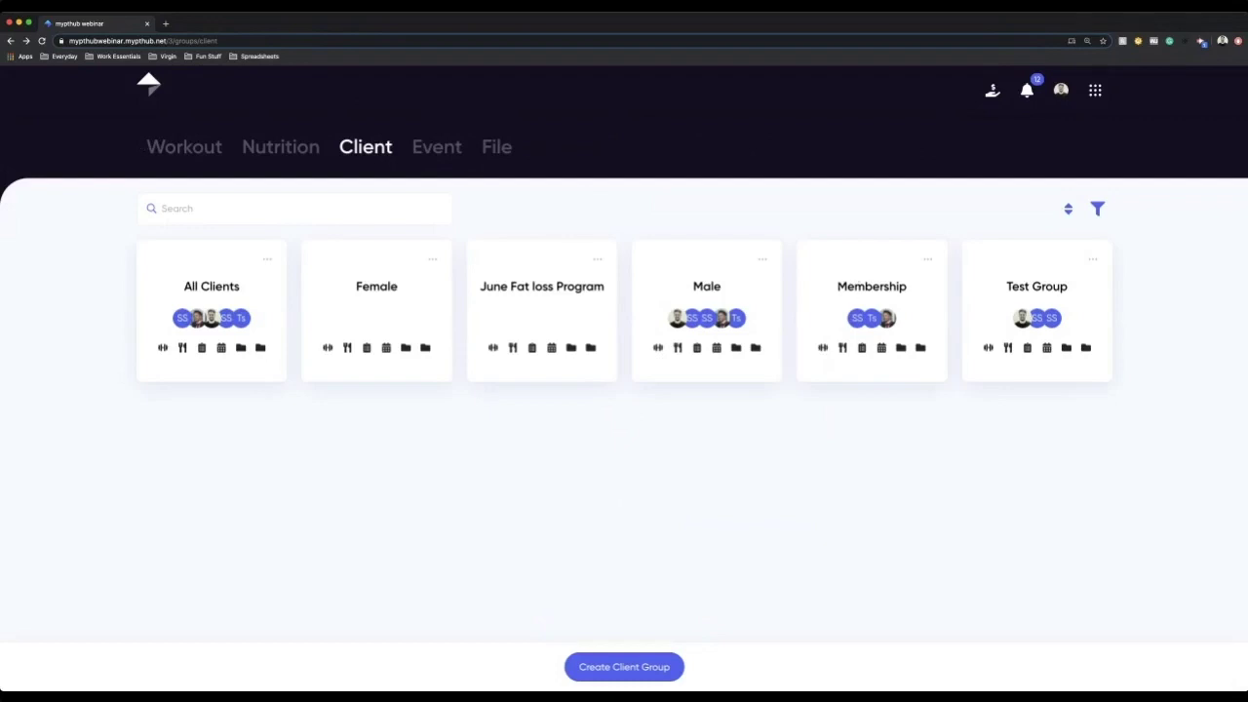
Save the Membership client group's workout assignments with no workout selected, and return to the client groups overview
left_click_drag(837, 287, 907, 287)
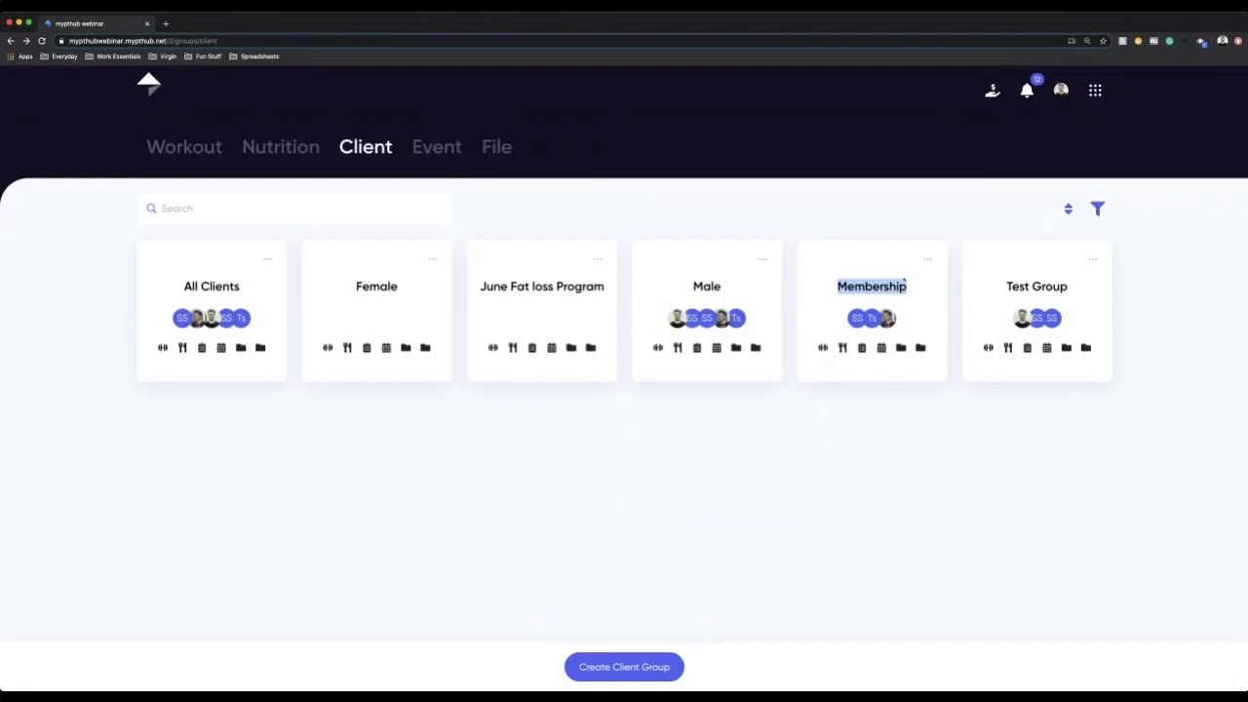
left_click(924, 260)
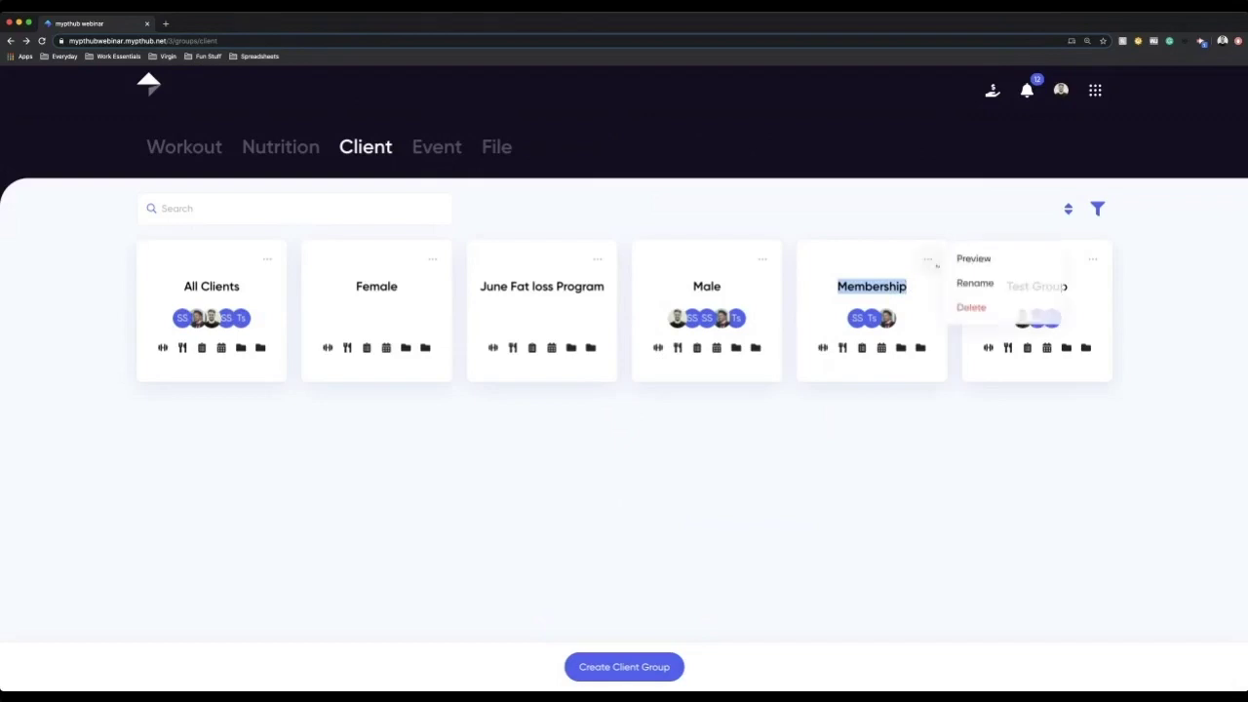
left_click(970, 257)
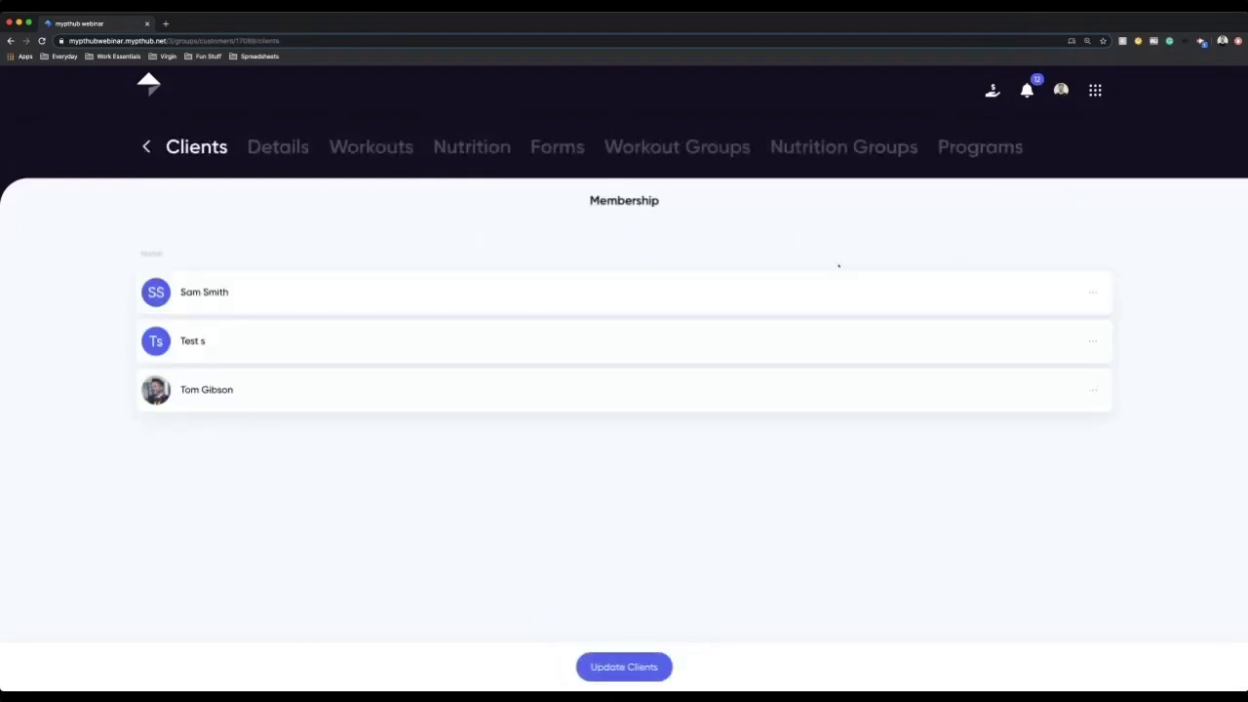
left_click(384, 147)
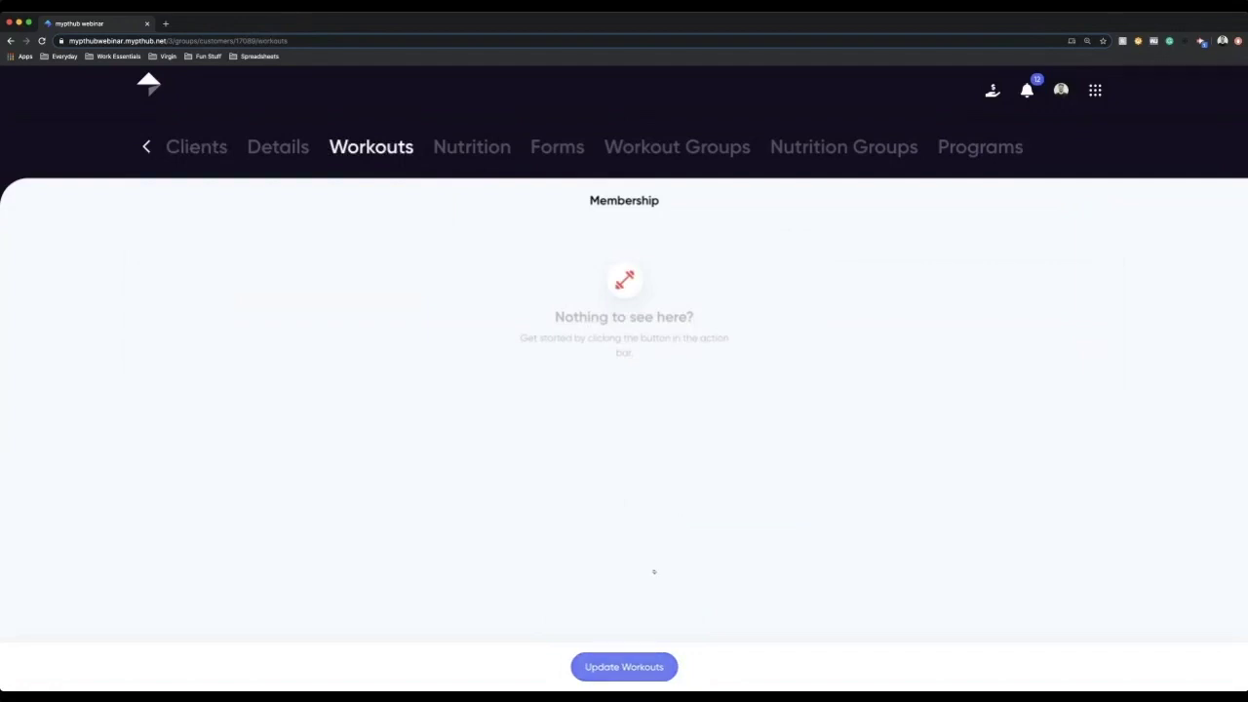
left_click(624, 667)
left_click(585, 200)
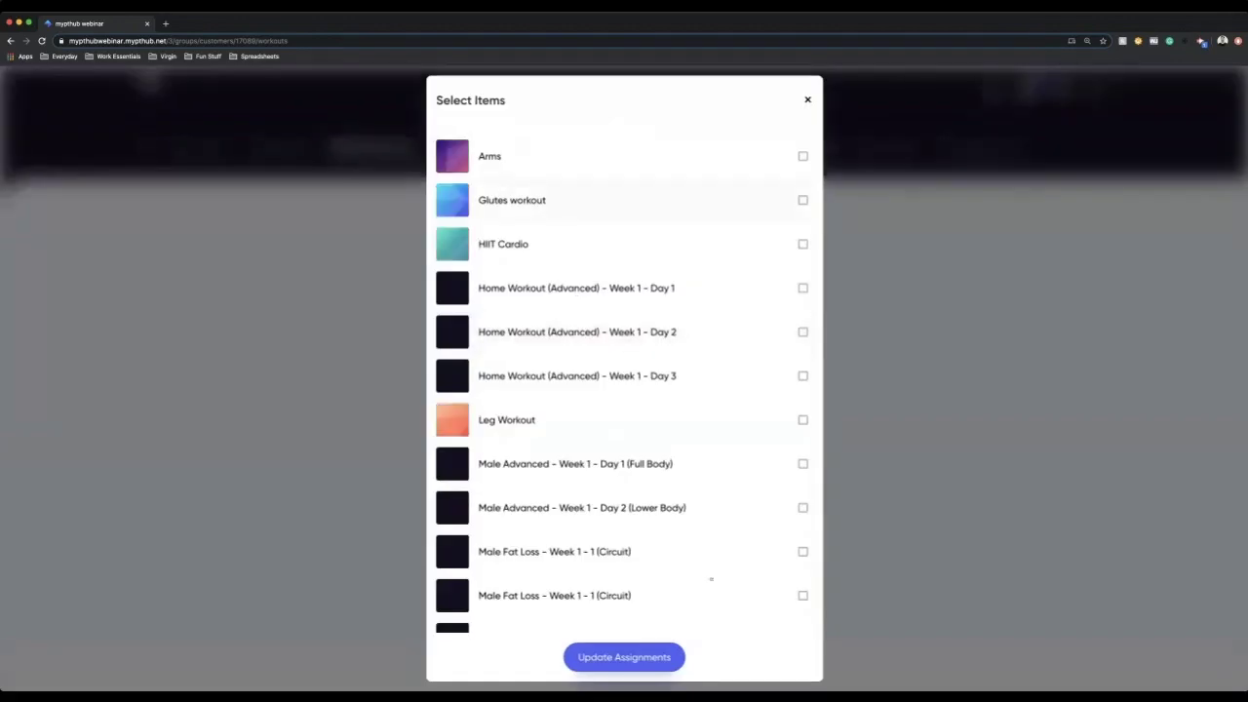
left_click(651, 654)
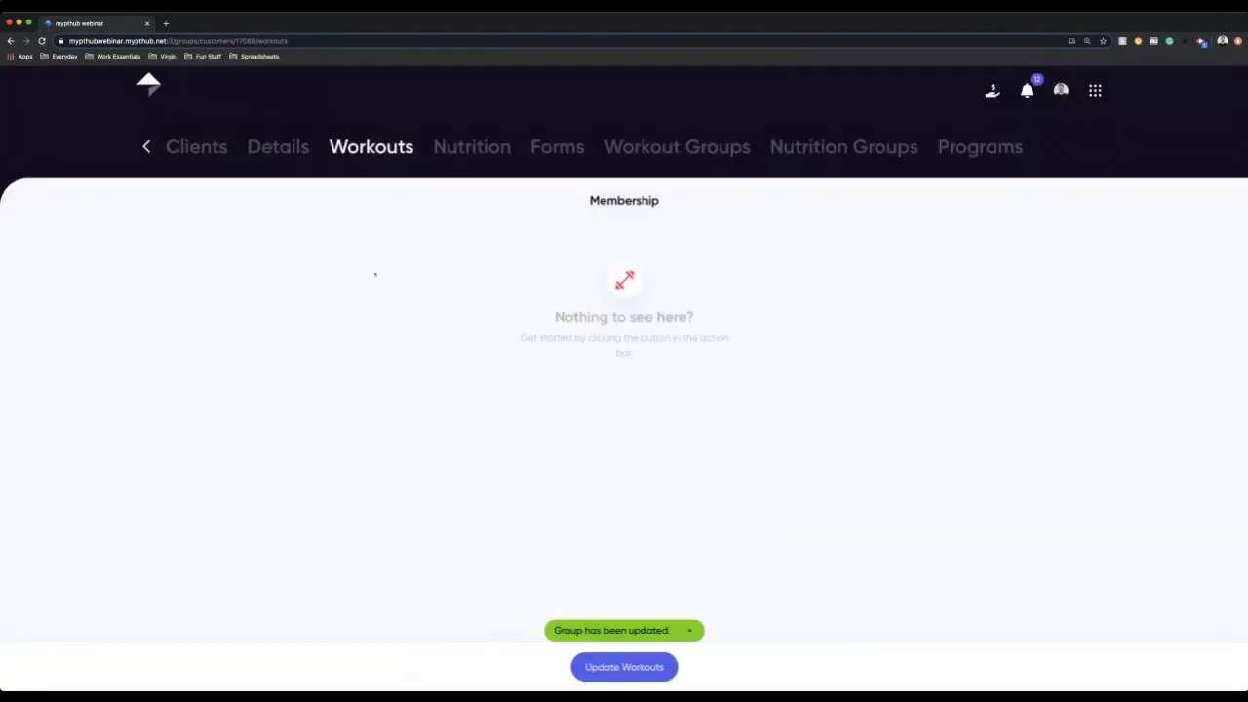
left_click(147, 146)
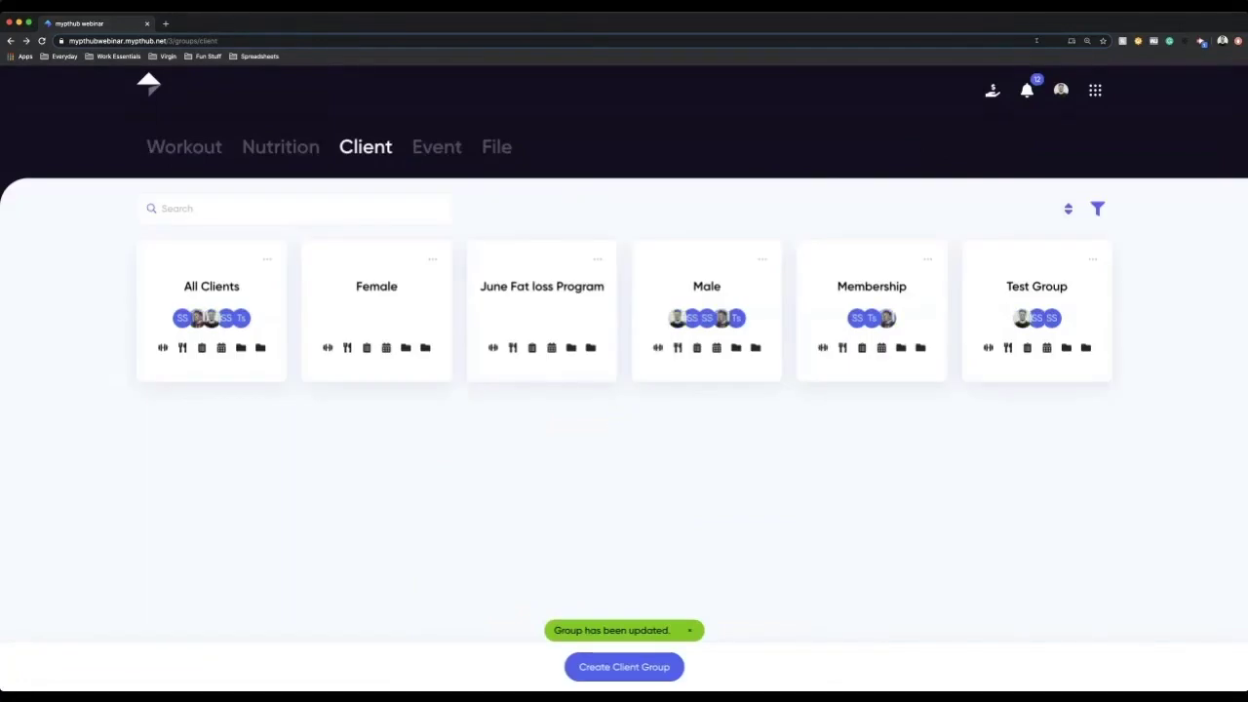
Open the Chat section
left_click(1095, 90)
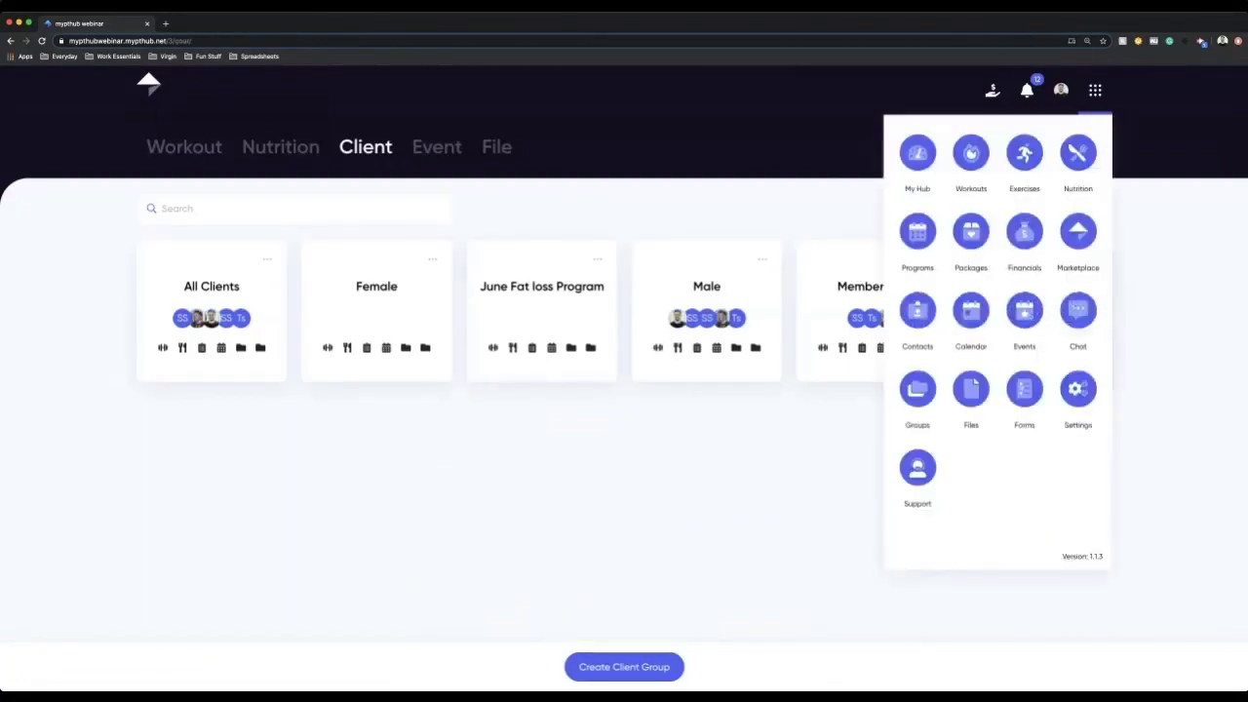
left_click(1076, 309)
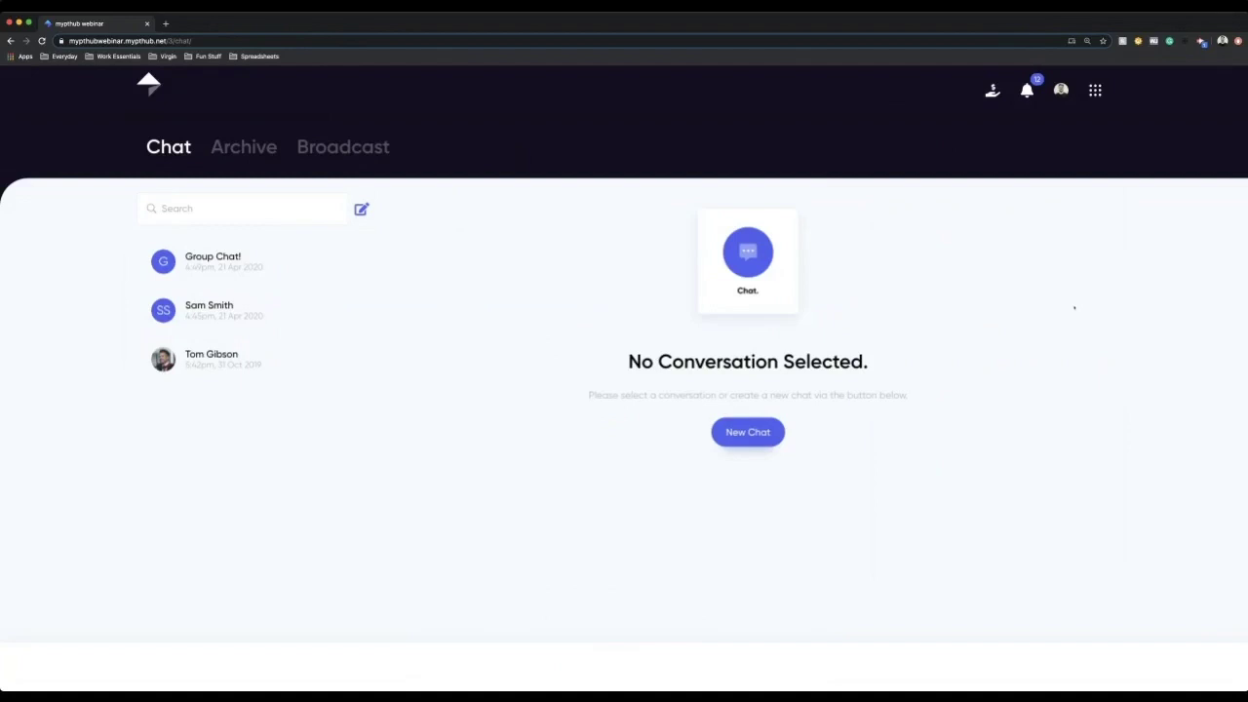
left_click(753, 432)
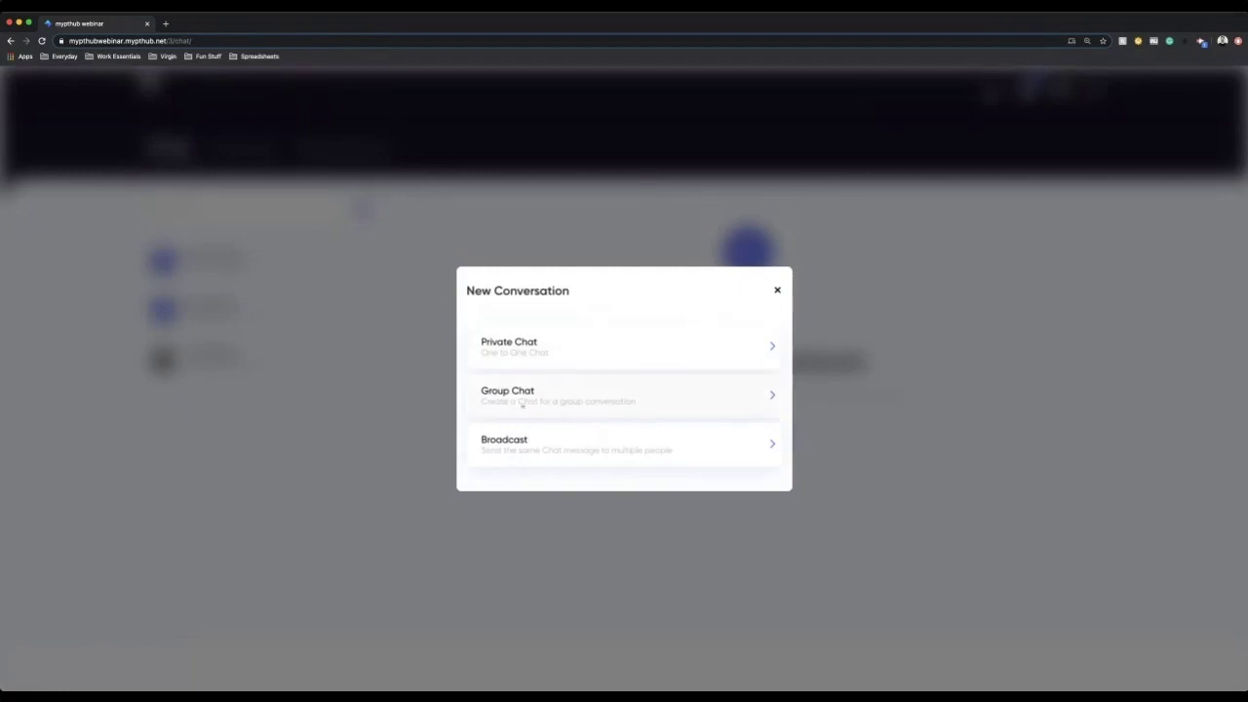
left_click(523, 404)
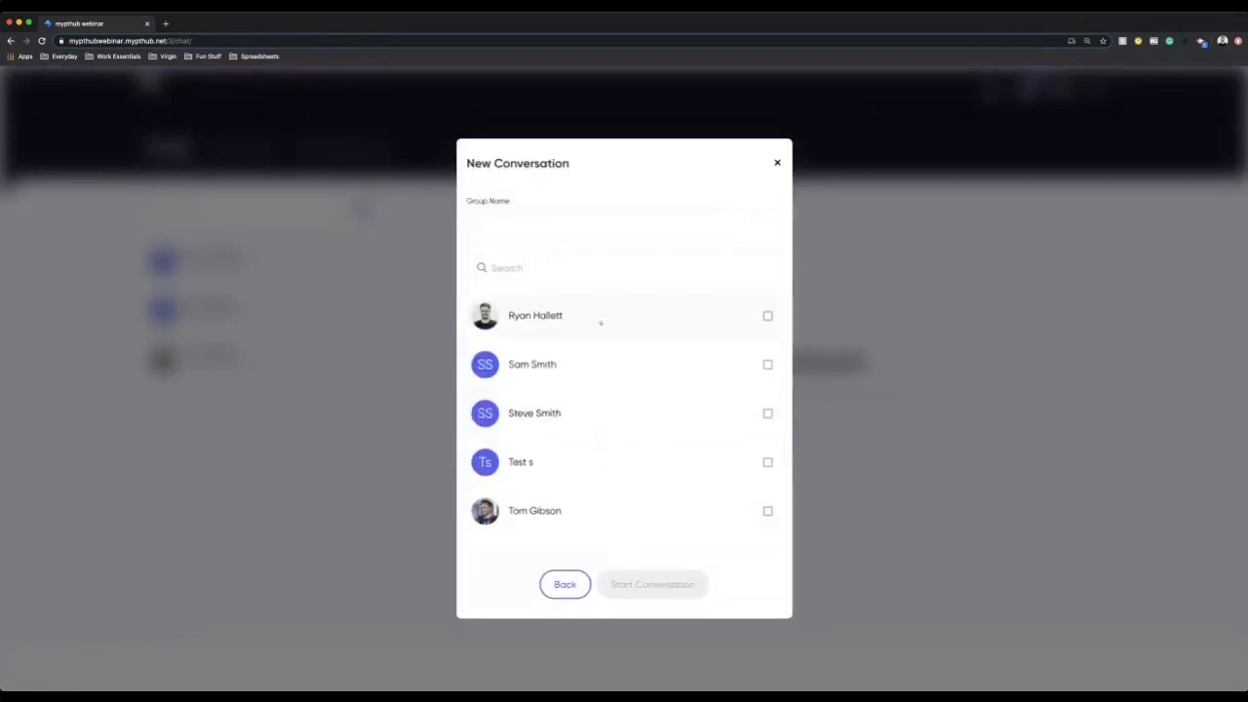
left_click(600, 321)
left_click(598, 367)
left_click(601, 464)
left_click(600, 511)
left_click(777, 163)
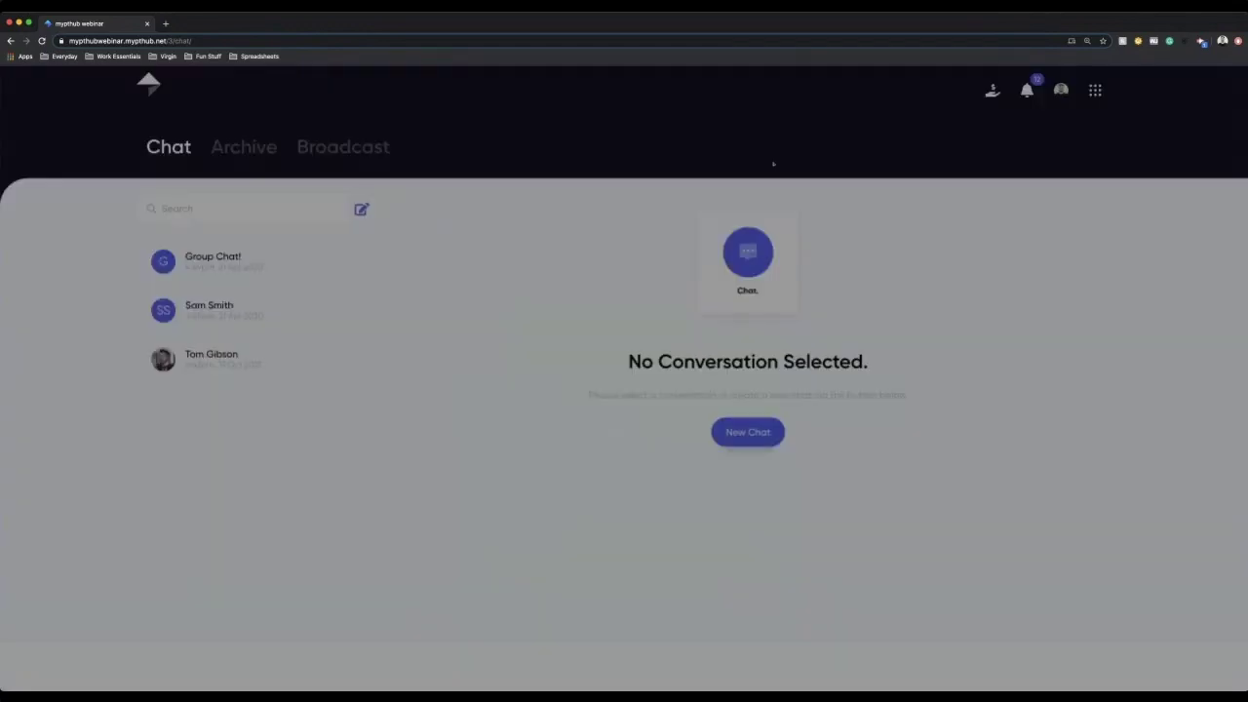
Create a broadcast conversation named "Membership" with the Membership client group as its recipients
left_click(747, 433)
left_click(622, 444)
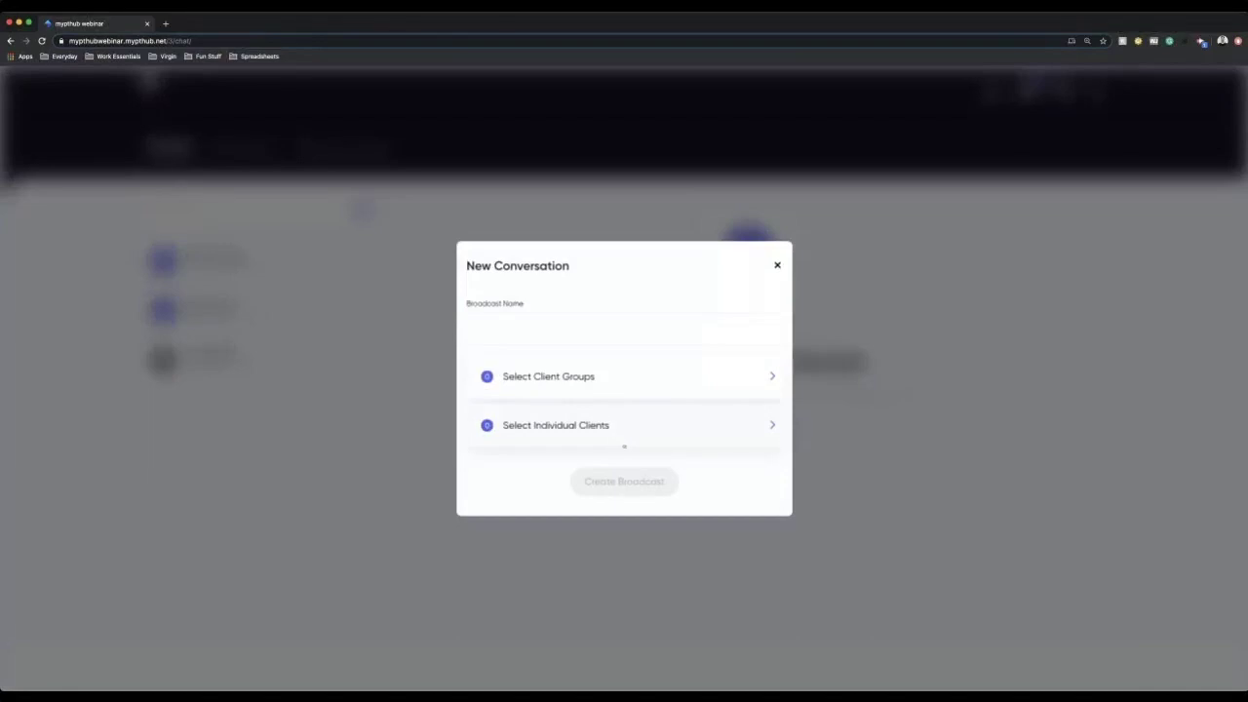
left_click(593, 386)
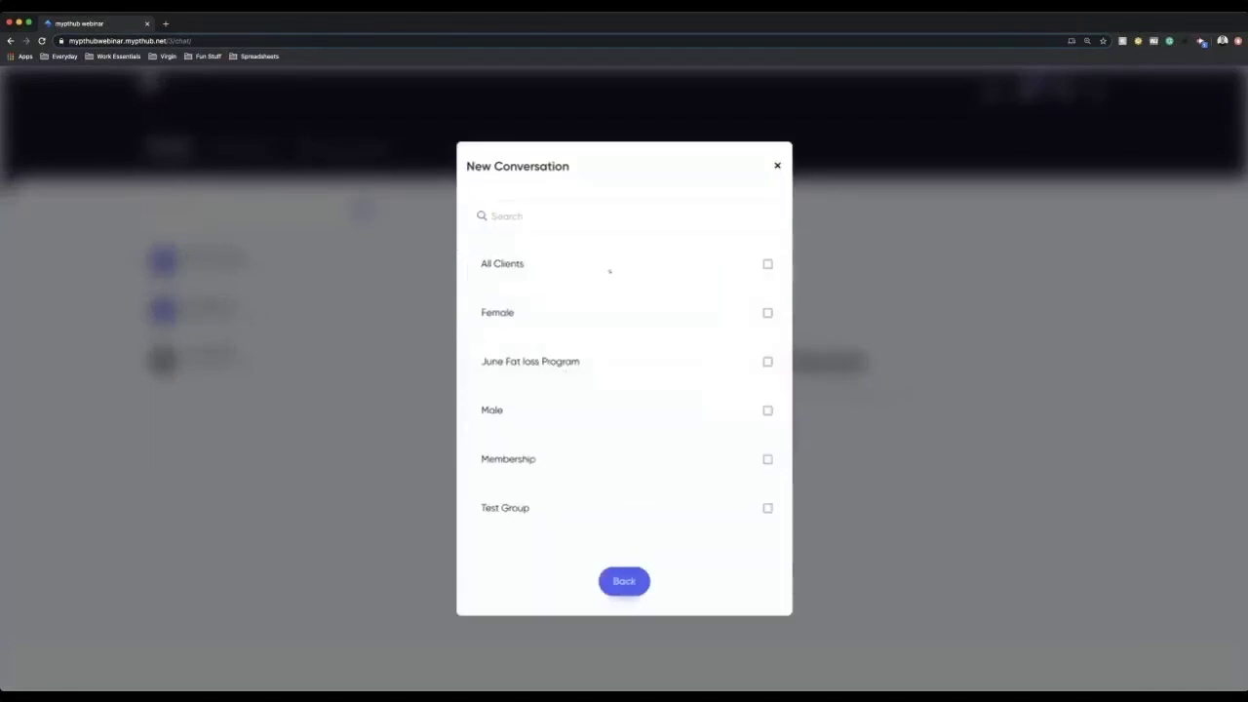
left_click(544, 460)
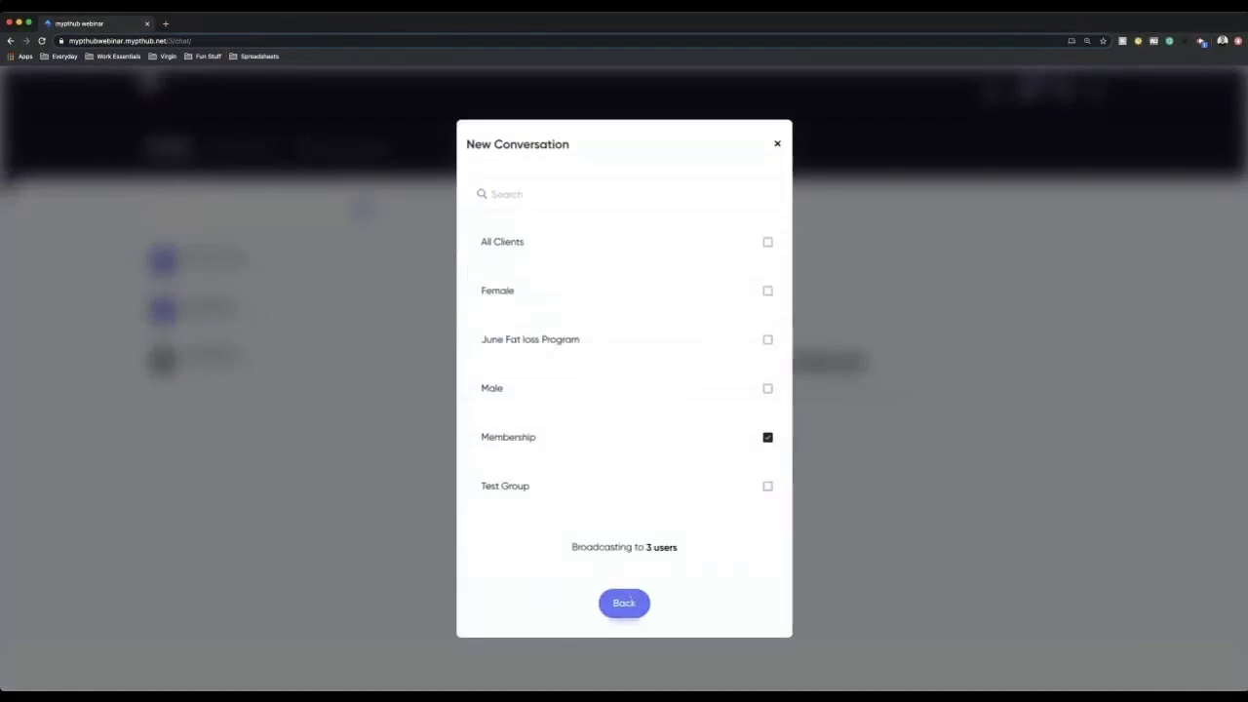
left_click(624, 602)
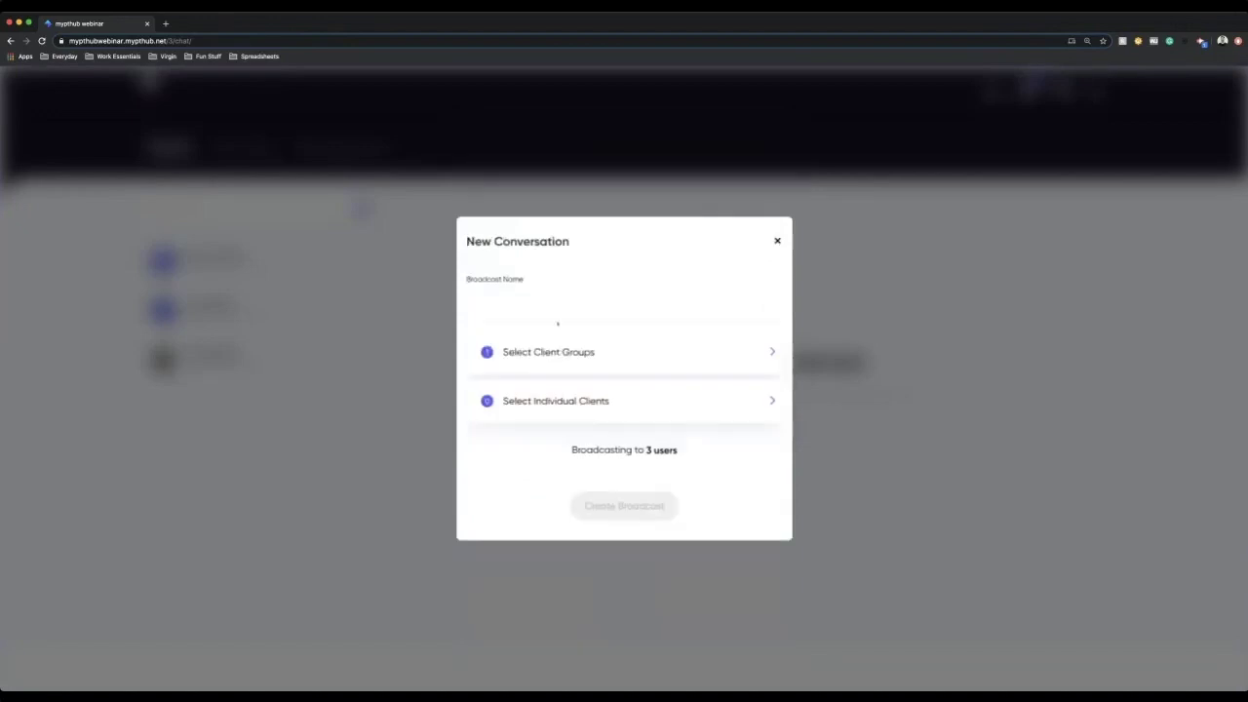
left_click(550, 307)
type("Membership")
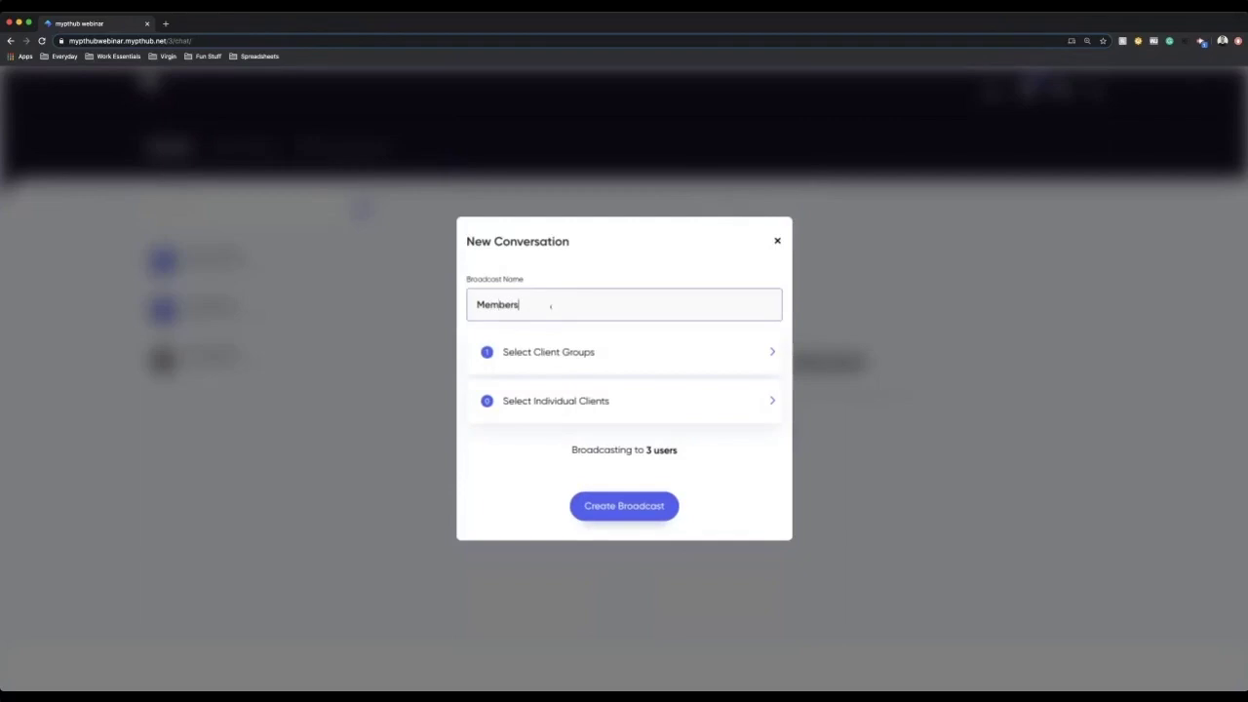
left_click(625, 506)
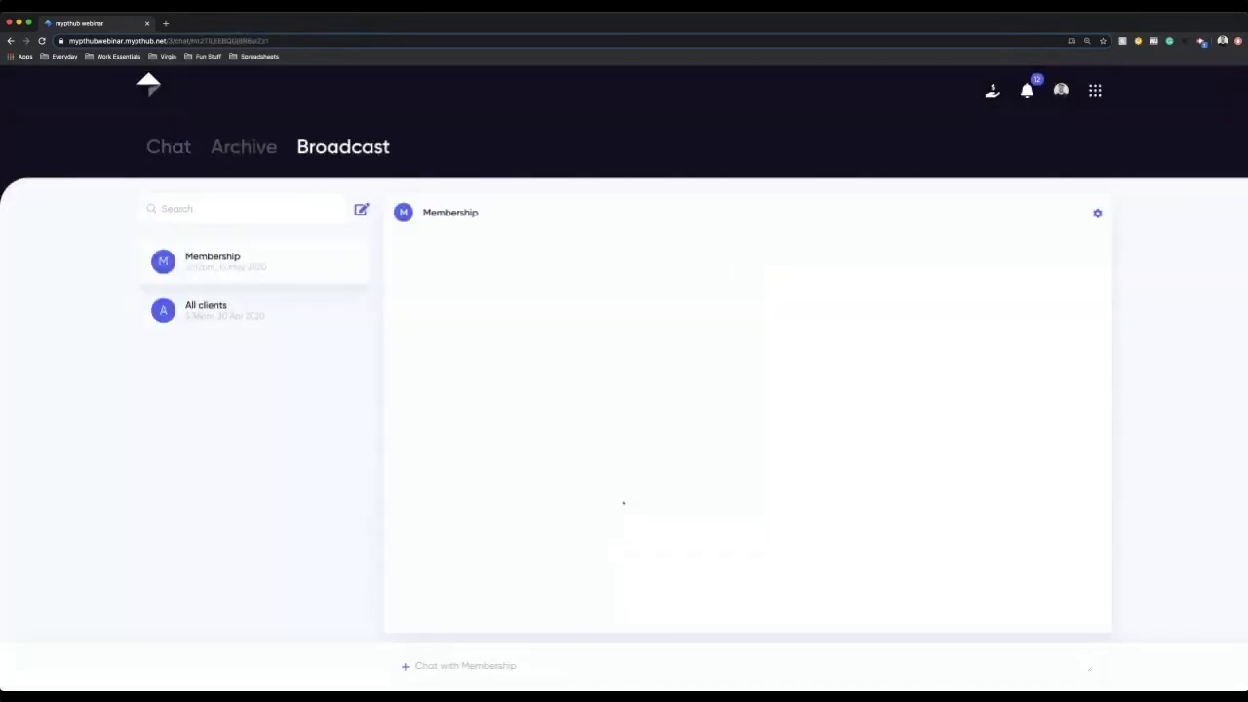
Send the message "Hello, how are you getting on?" to the Membership broadcast
left_click(465, 666)
type("H")
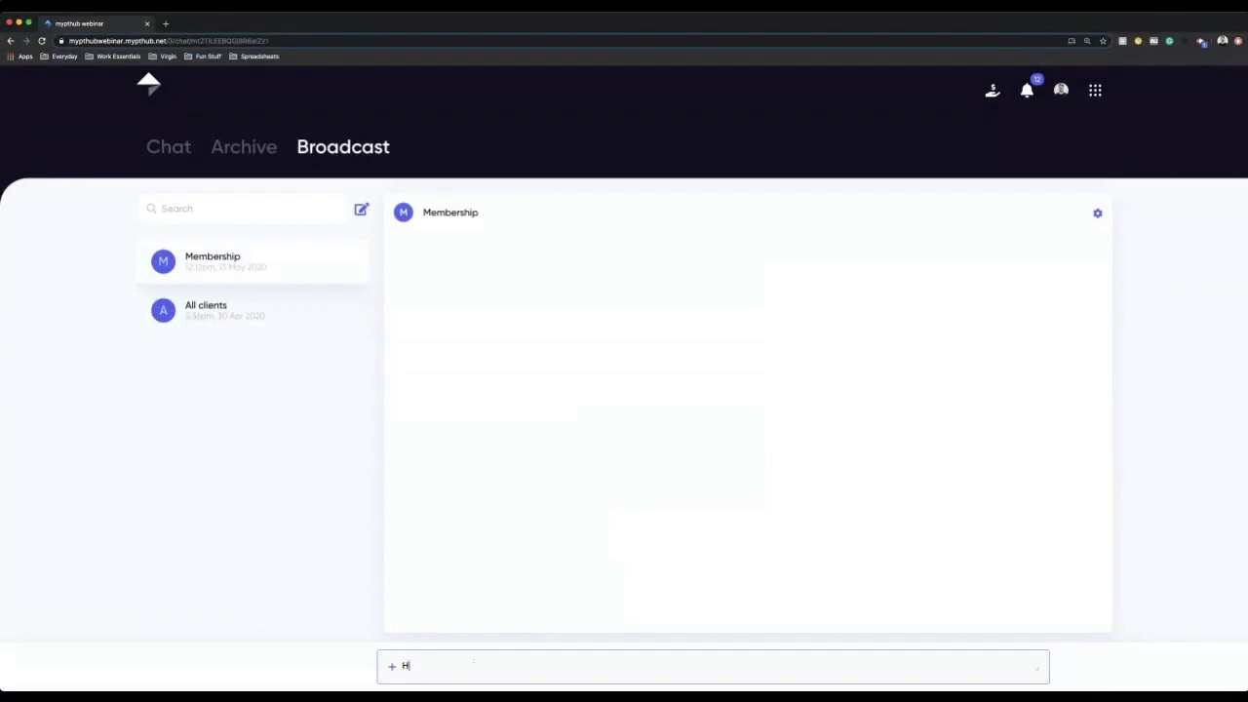
type("ello, how a")
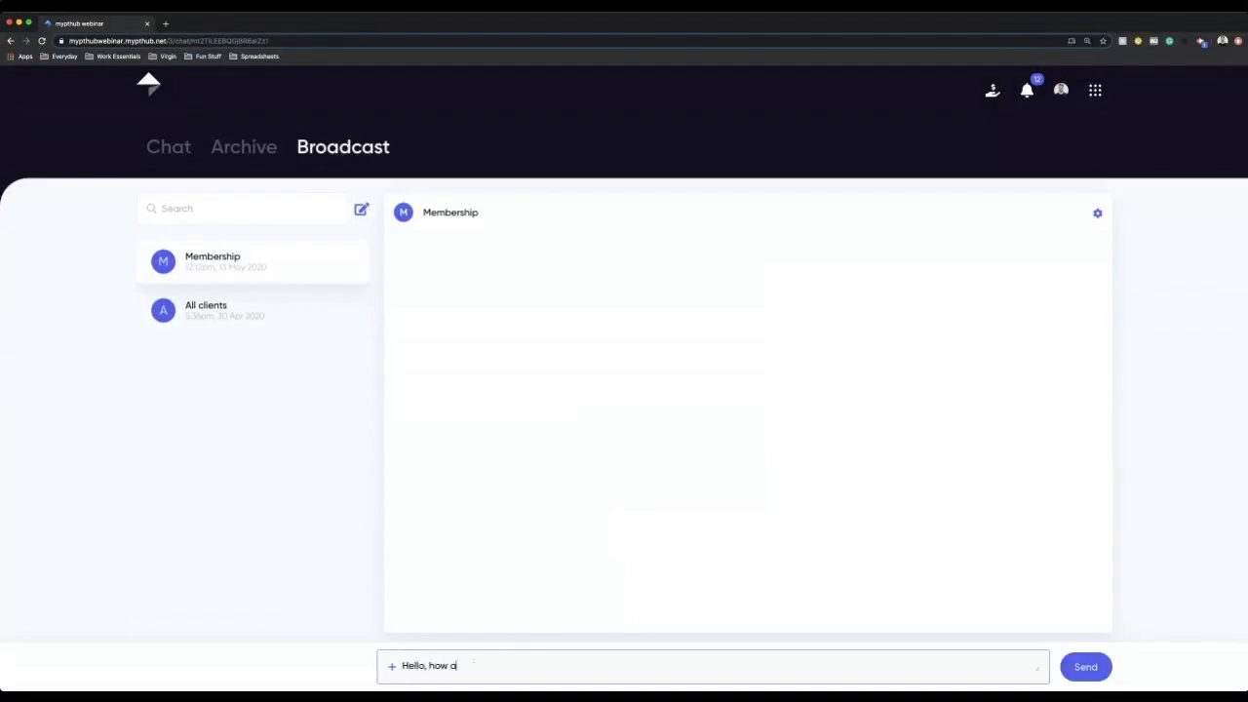
type("re you getting on?")
key("Return")
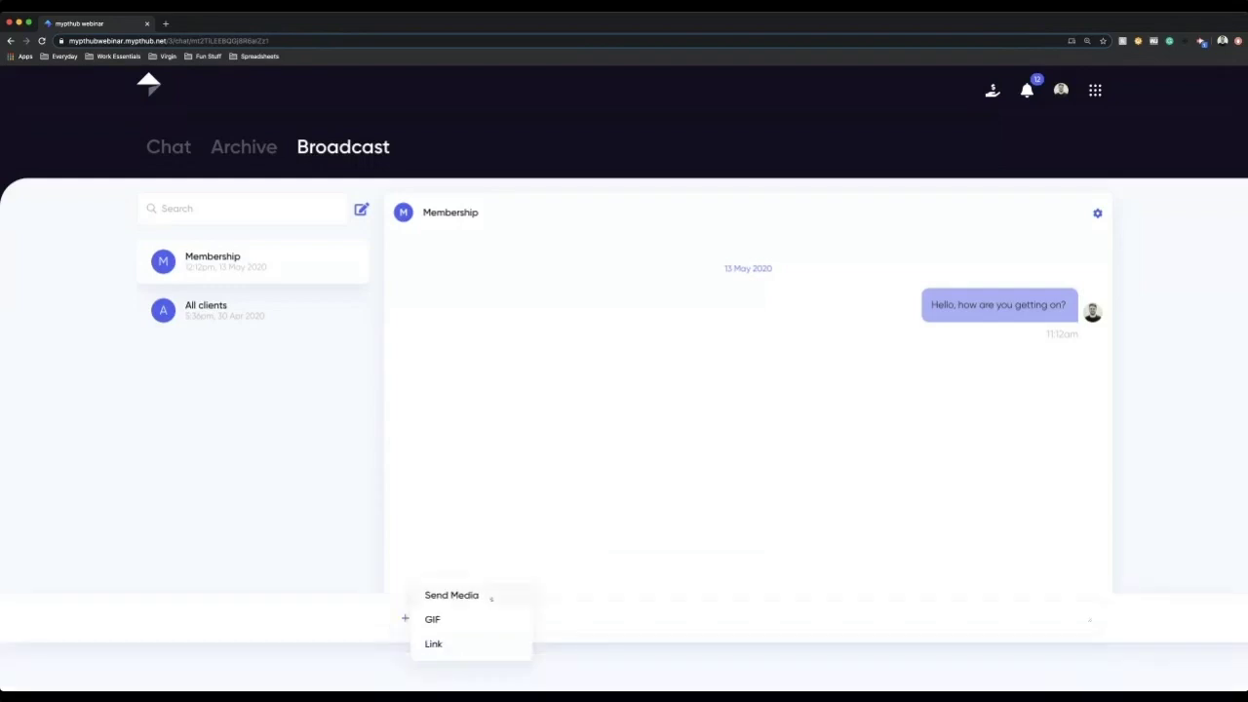
Browse the files, workouts, nutrition plans and packages available for sharing, and send the "1 online class pass" package to the Membership broadcast
left_click(491, 597)
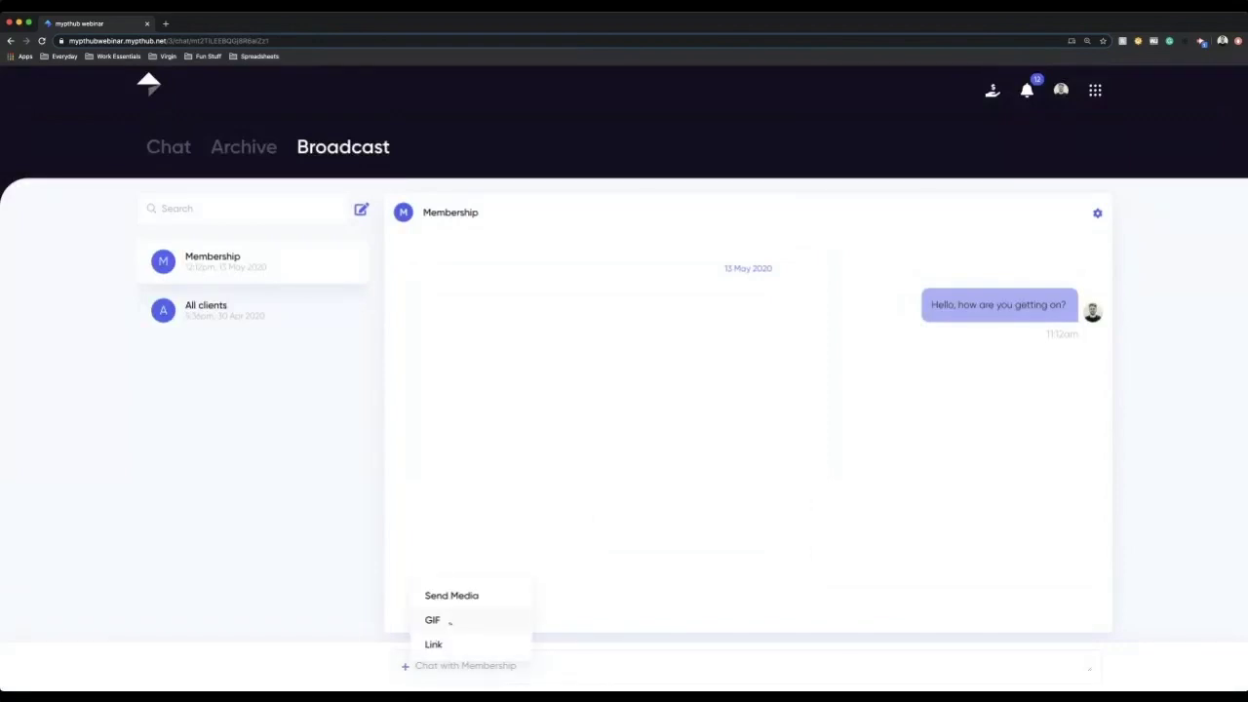
left_click(452, 595)
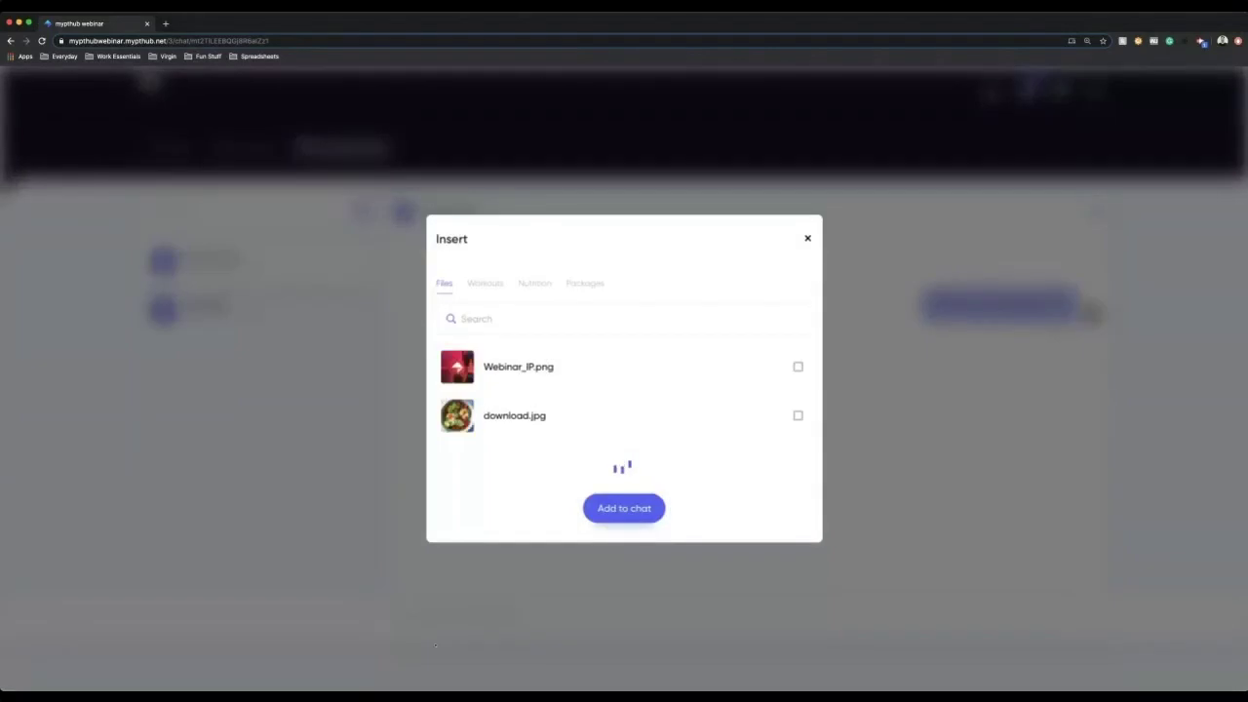
left_click(552, 386)
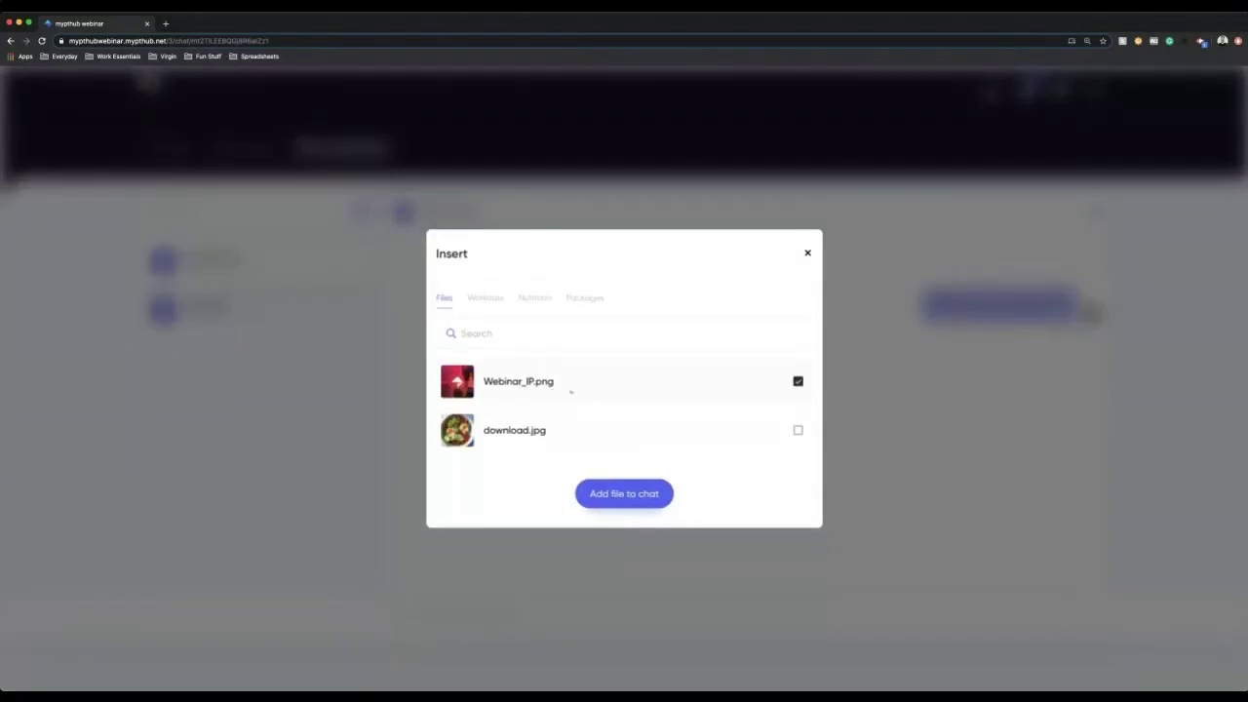
left_click(571, 390)
left_click(486, 298)
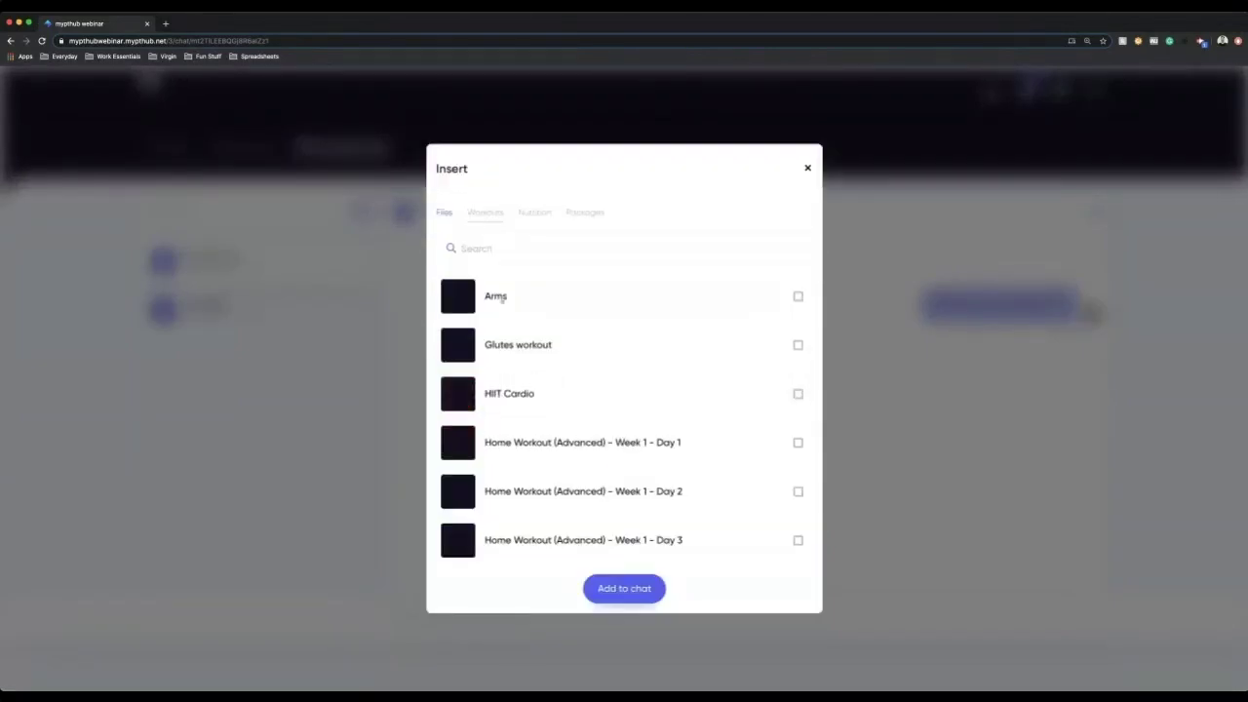
left_click(534, 213)
left_click(585, 213)
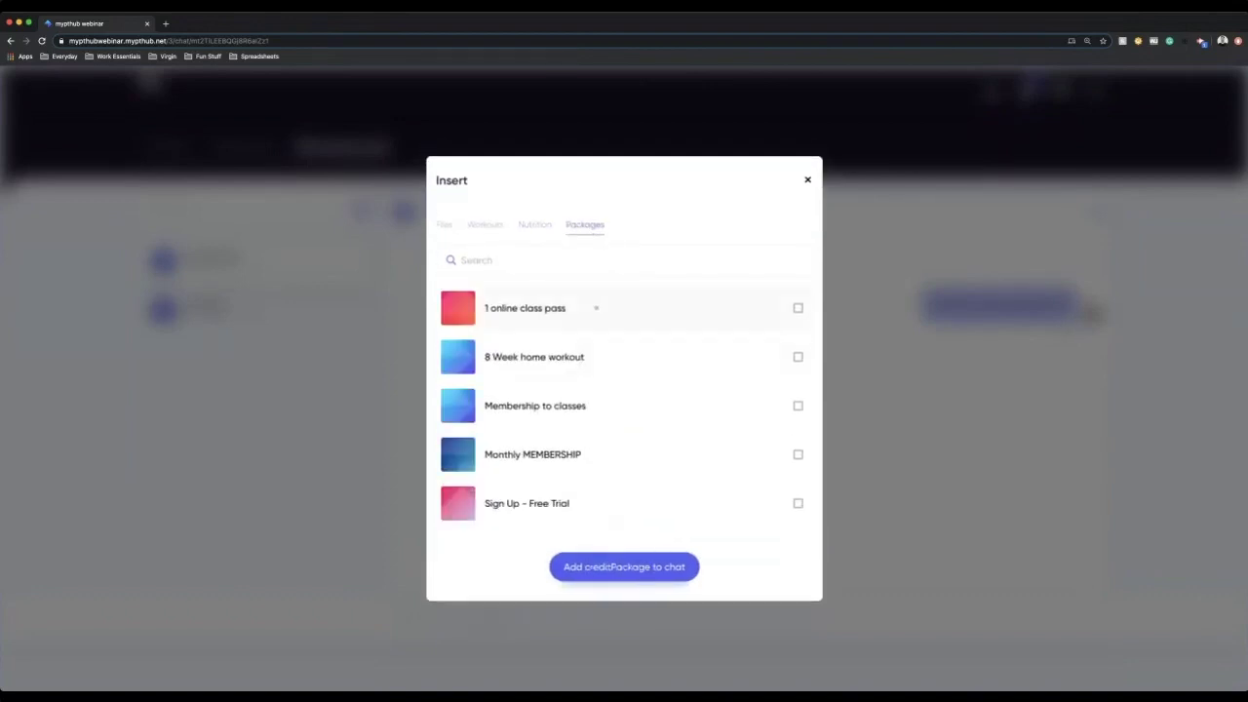
left_click(624, 566)
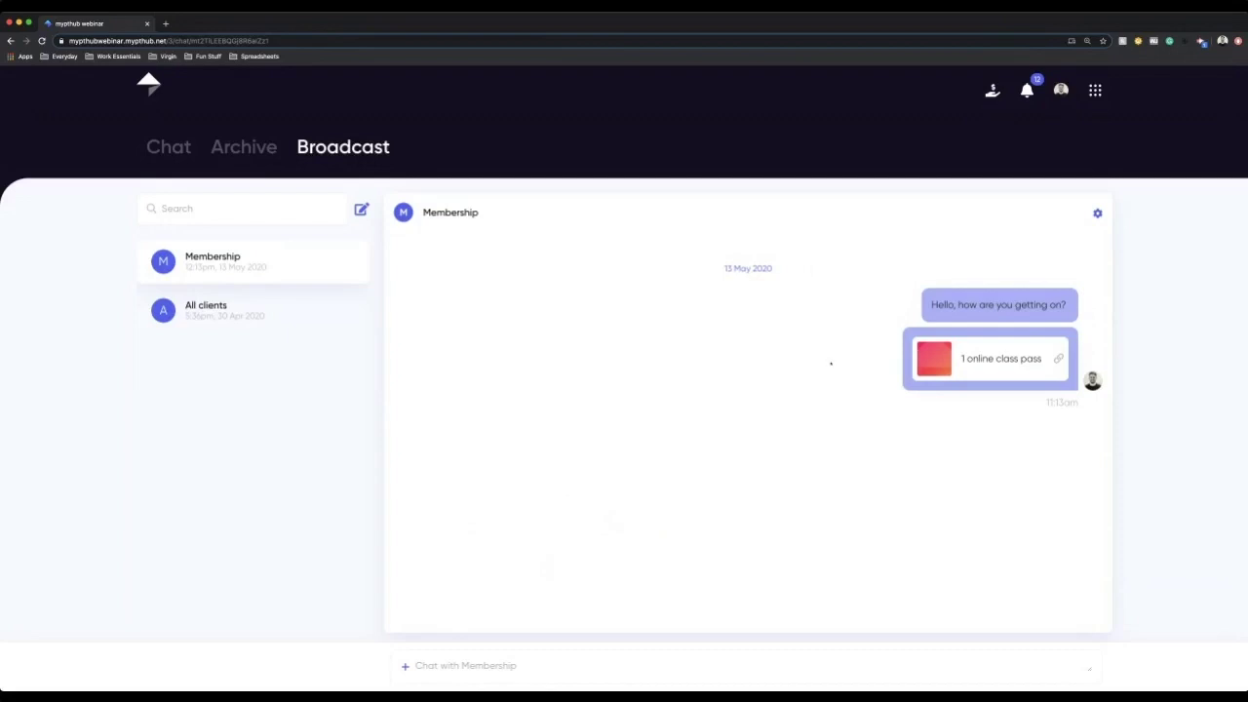
Open the Packages section
left_click(1088, 106)
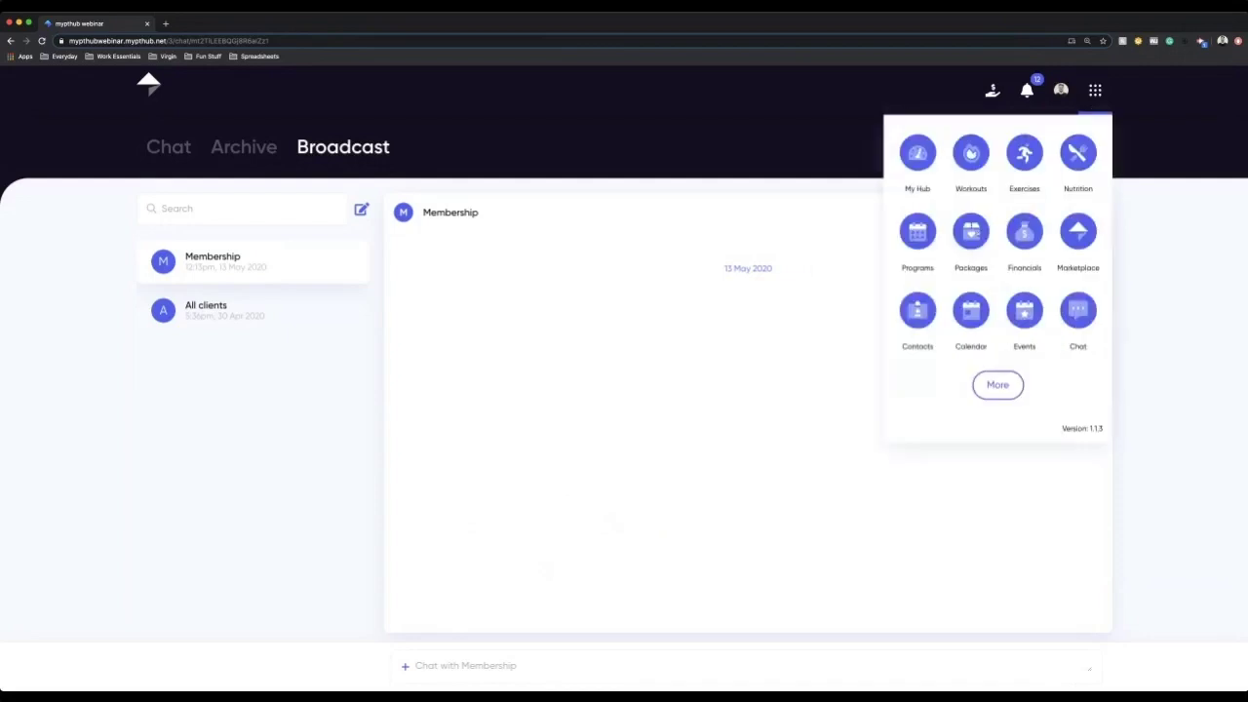
left_click(979, 234)
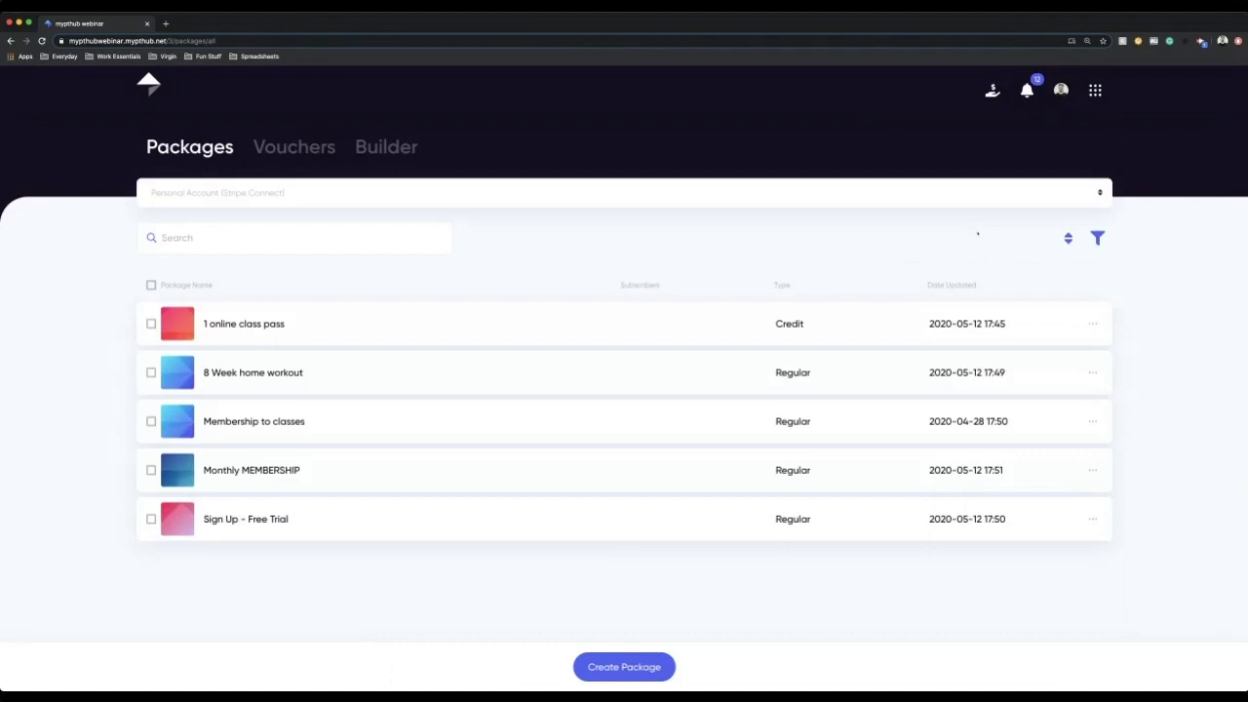
View the packages page of the company Stripe Connect account, and return to the personal account's packages
left_click(666, 195)
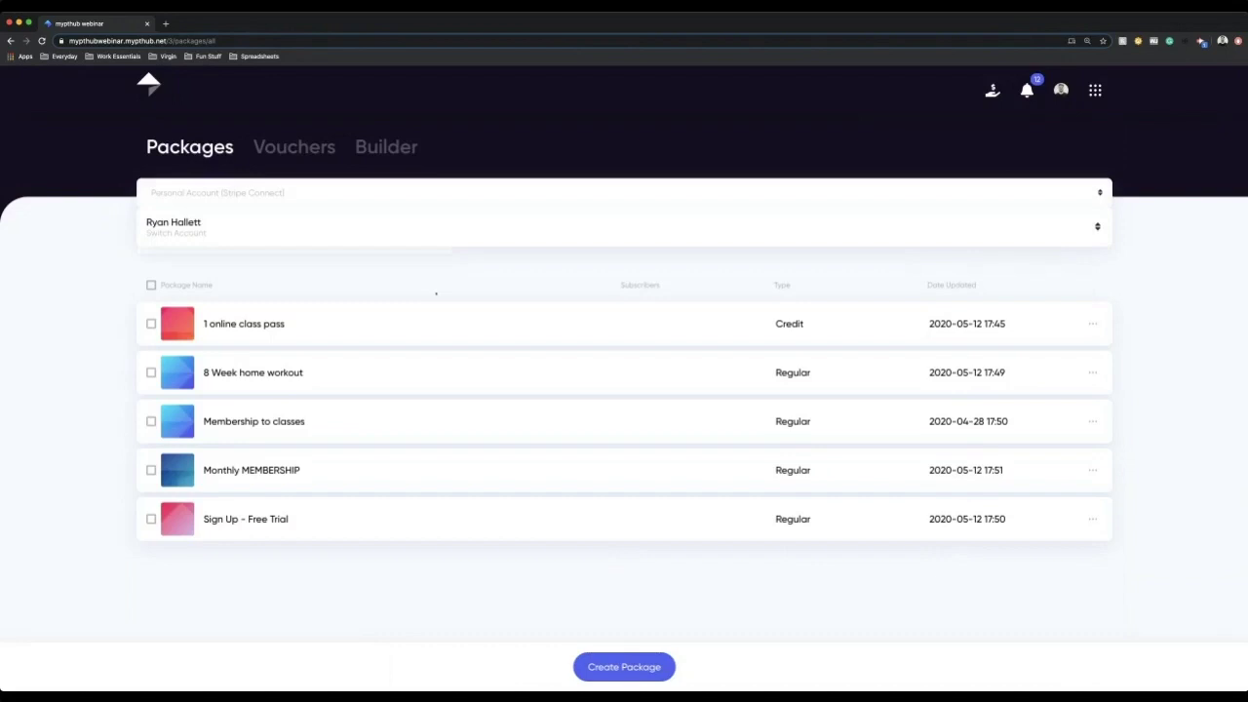
left_click(191, 228)
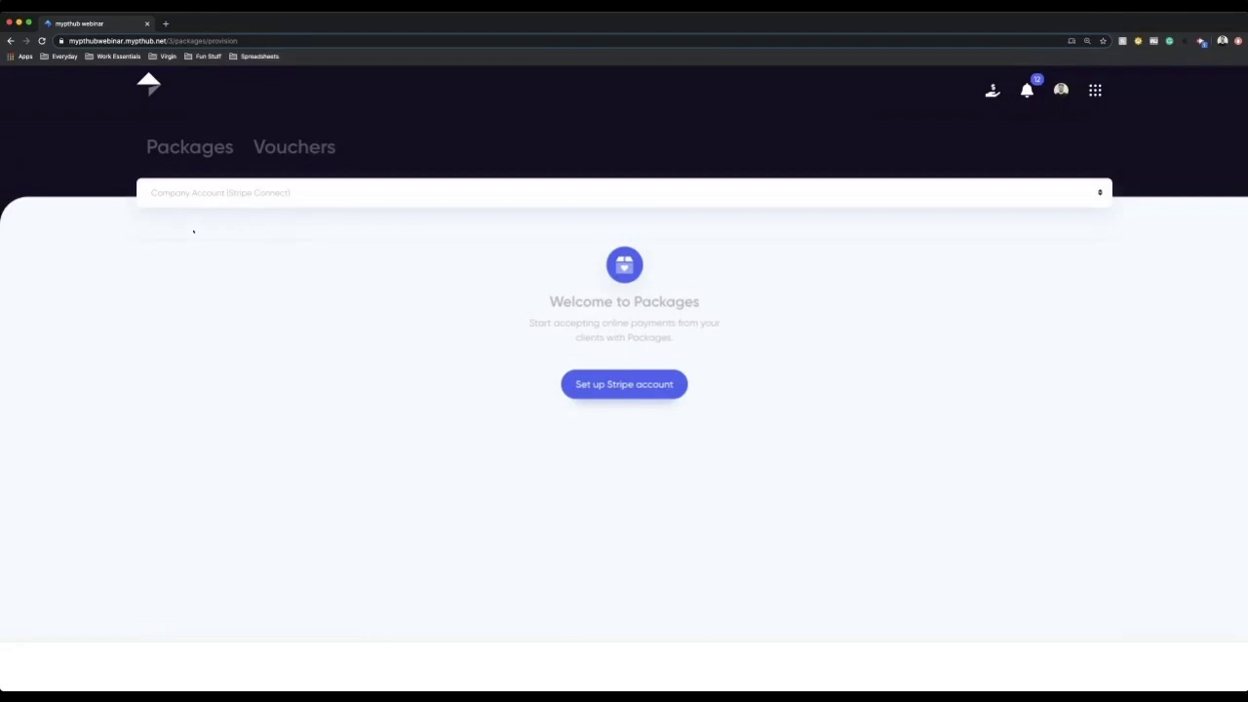
left_click(305, 200)
left_click(264, 223)
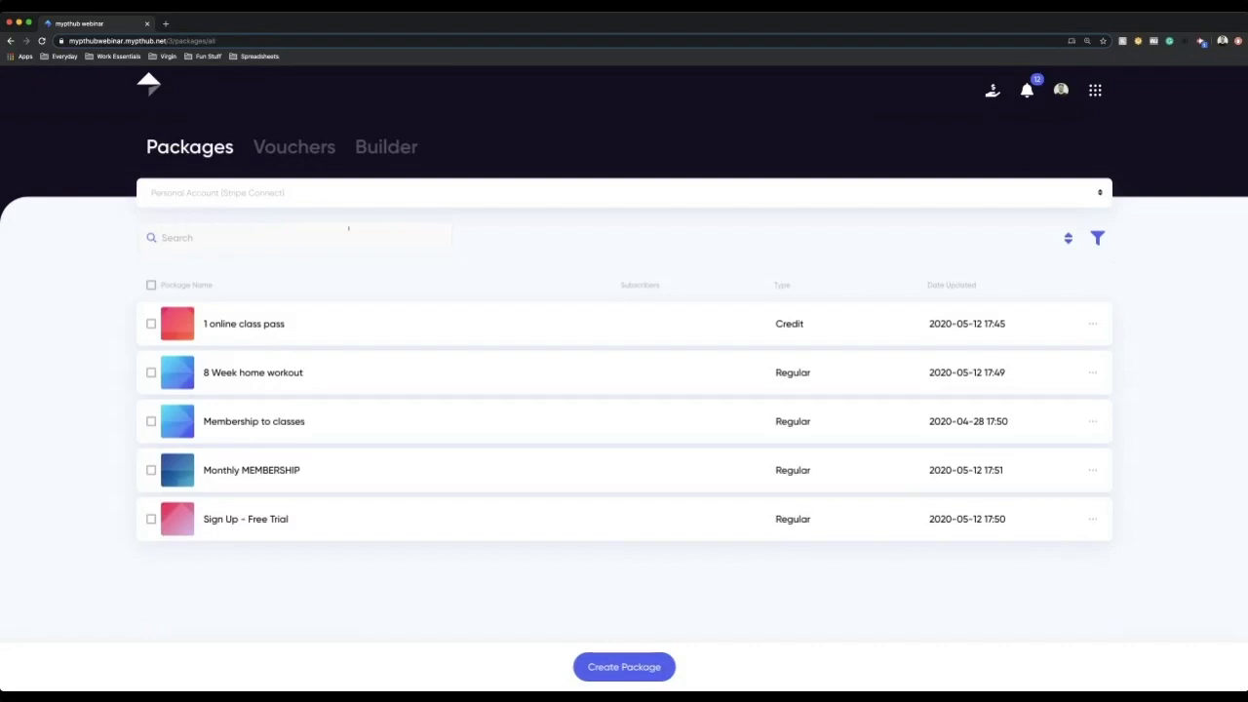
left_click(632, 665)
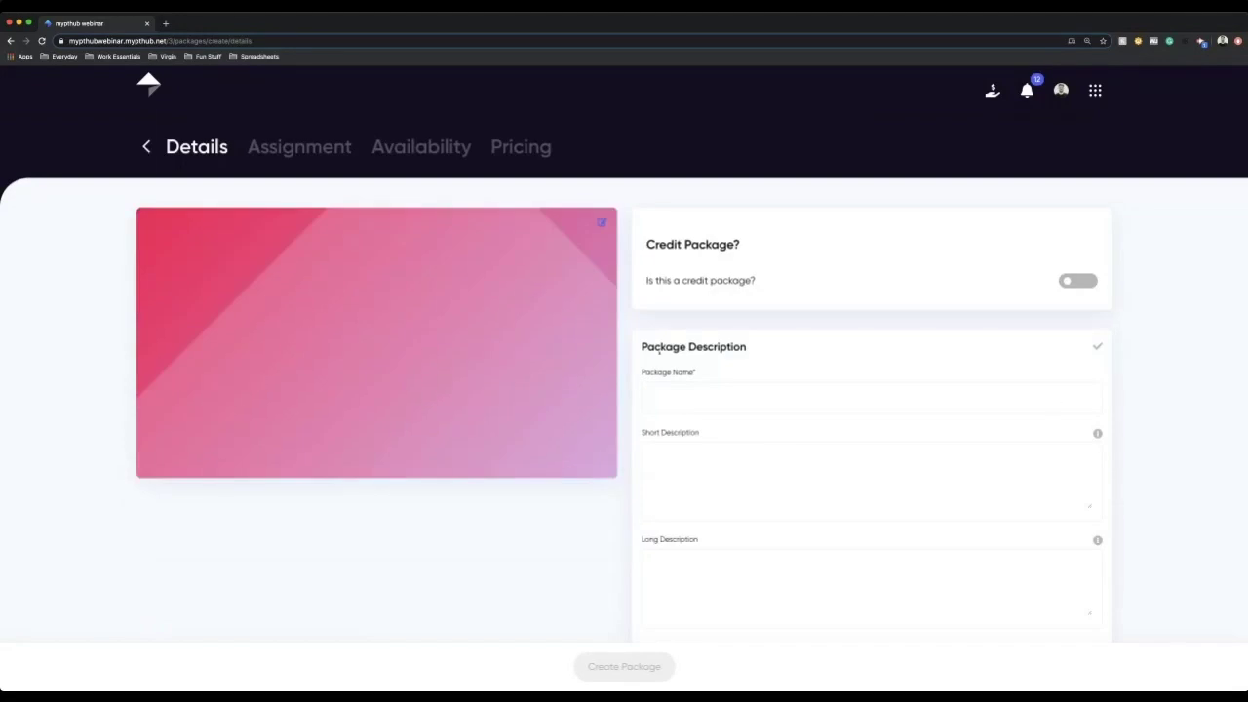
left_click(1077, 281)
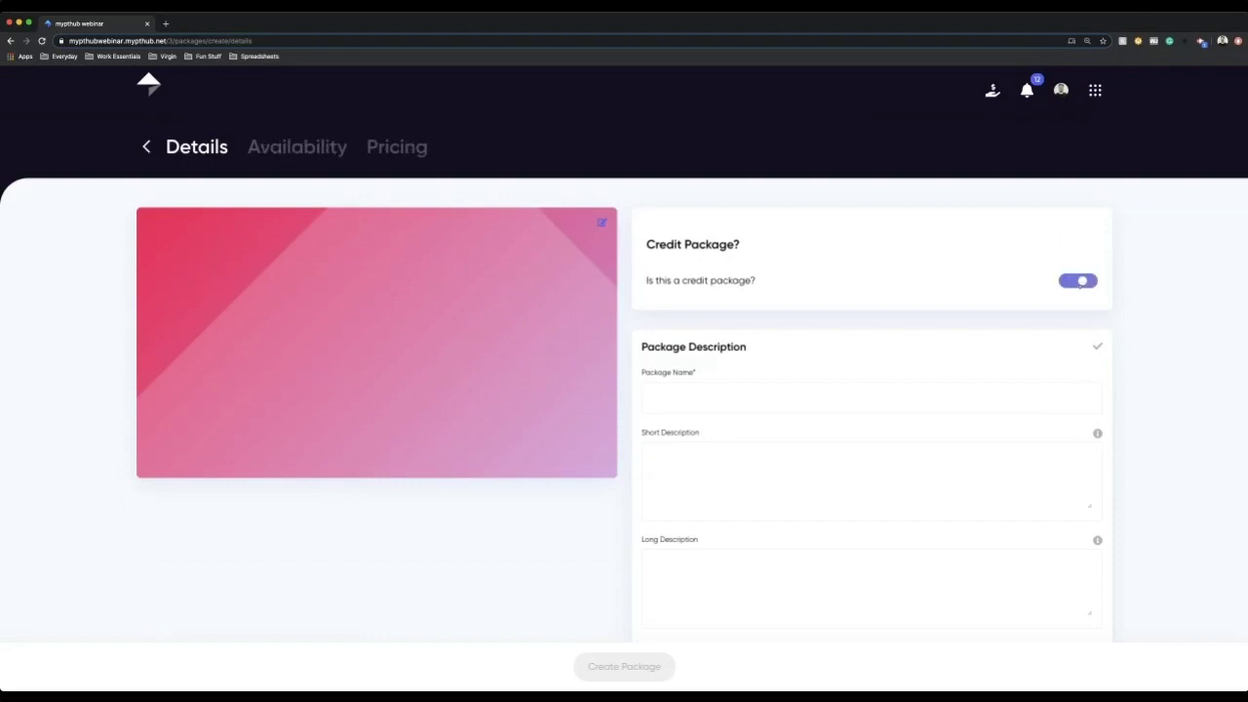
left_click(1081, 280)
left_click(1081, 281)
left_click(1080, 281)
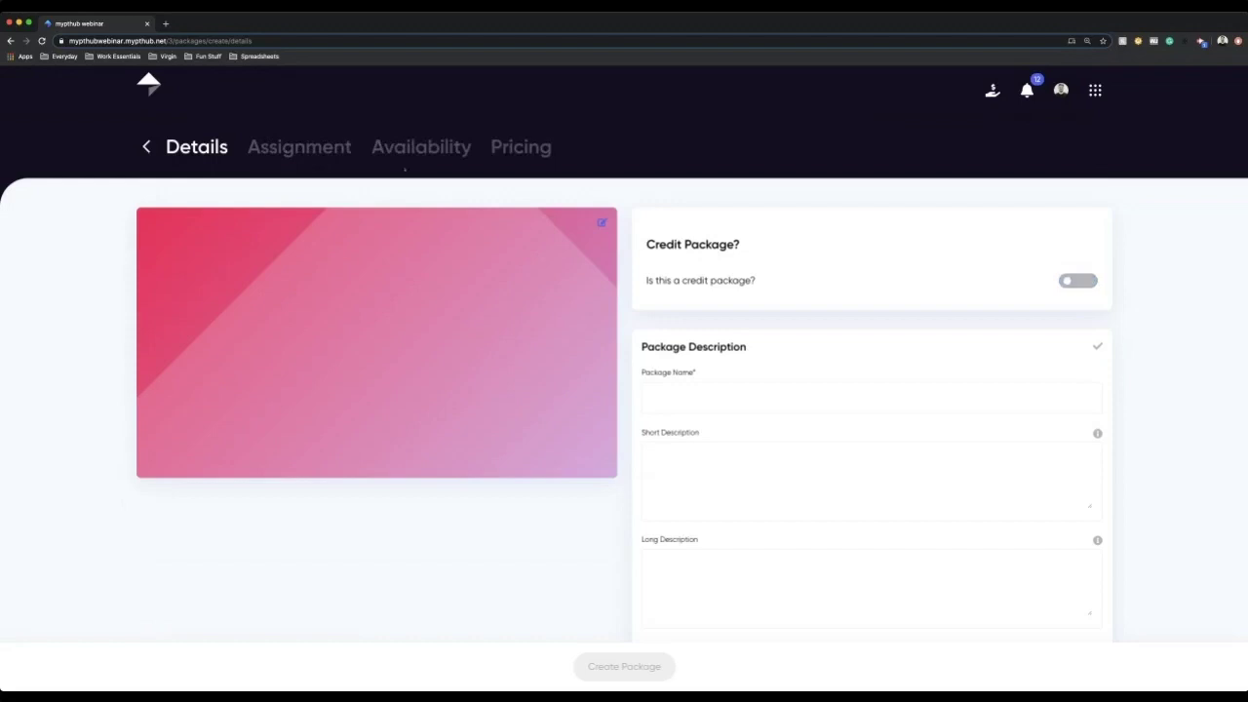
left_click(1079, 281)
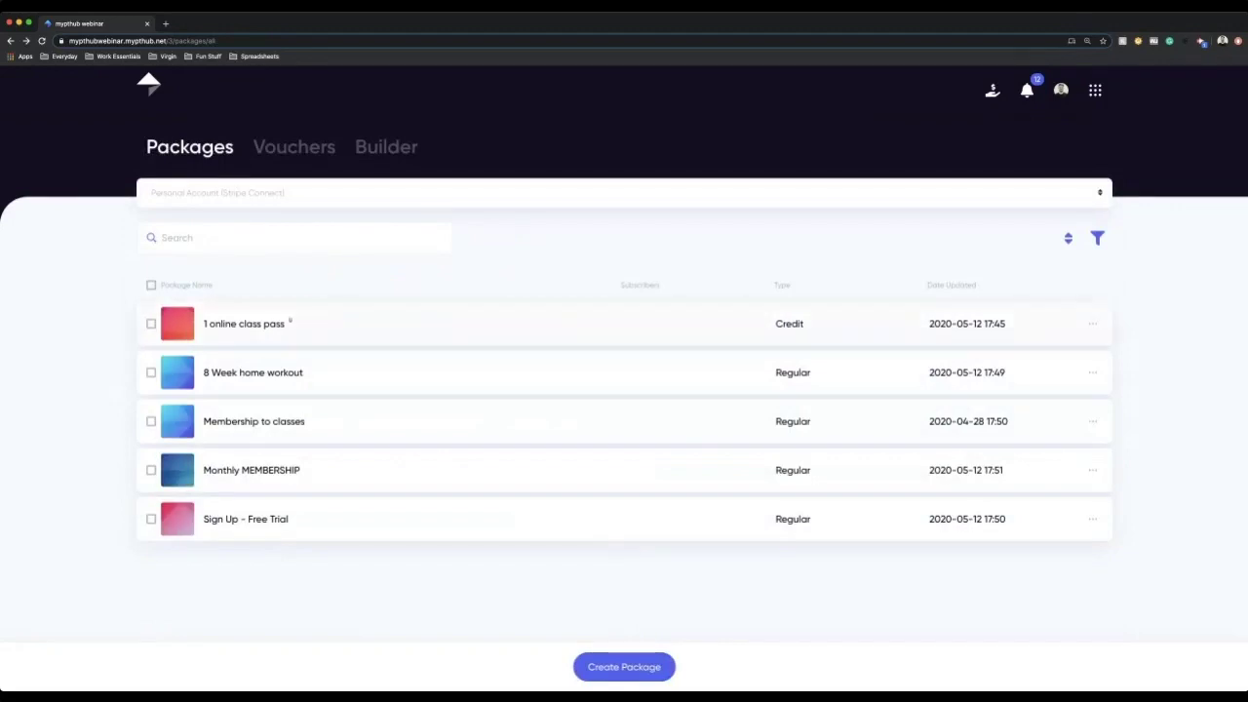
Open the "1 online class pass" package and review its title, package name, and short and long descriptions
left_click(290, 322)
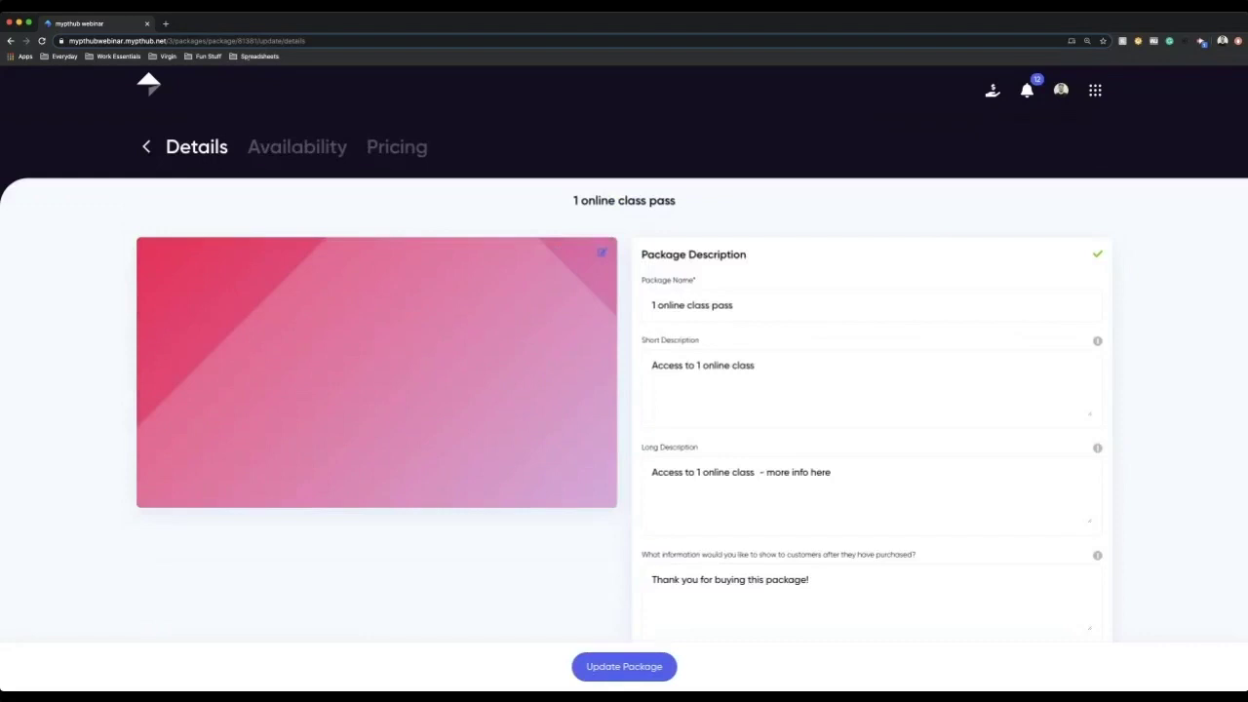
left_click_drag(570, 200, 747, 200)
left_click(747, 200)
scroll(750, 221, "down", 1)
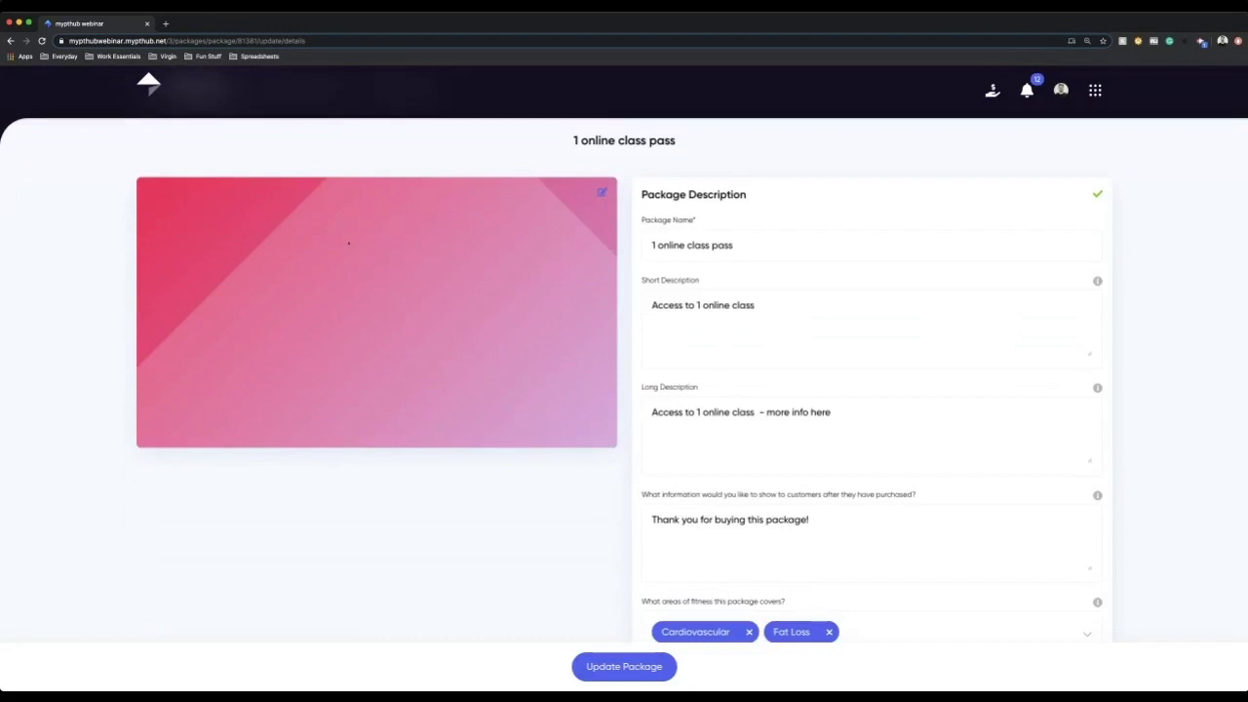
left_click(749, 245)
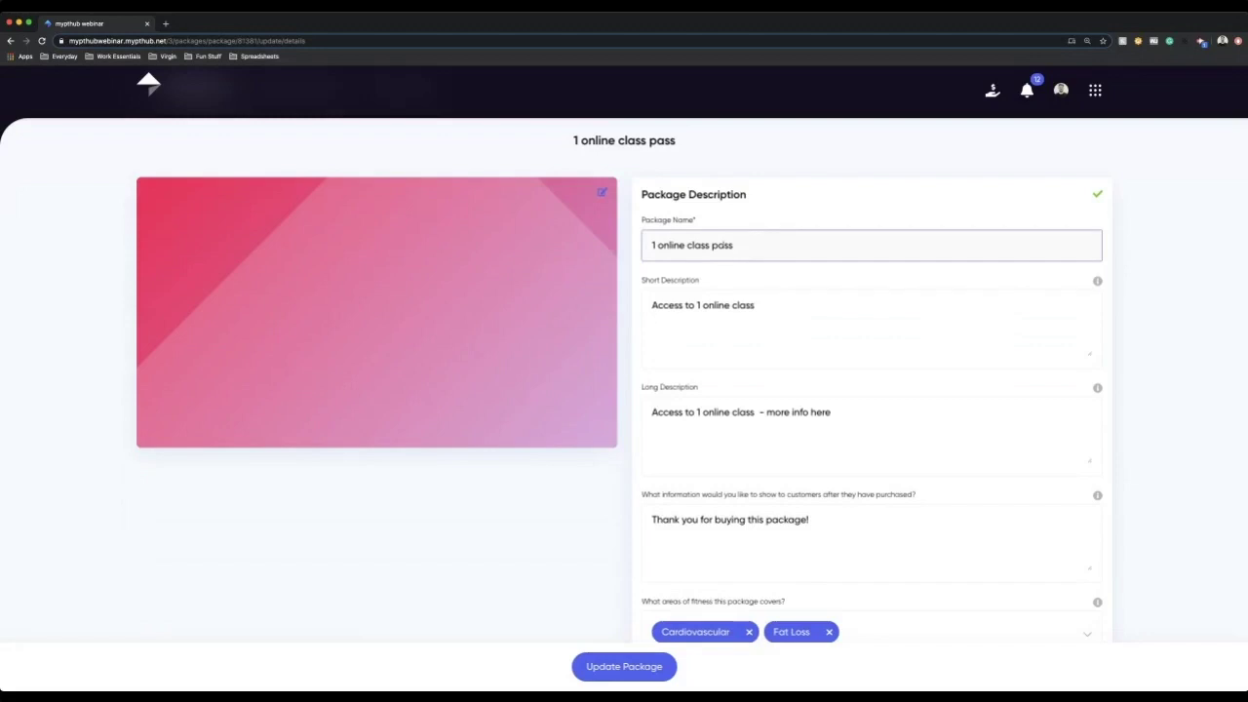
scroll(828, 359, "down", 1)
key("Tab")
key("Tab")
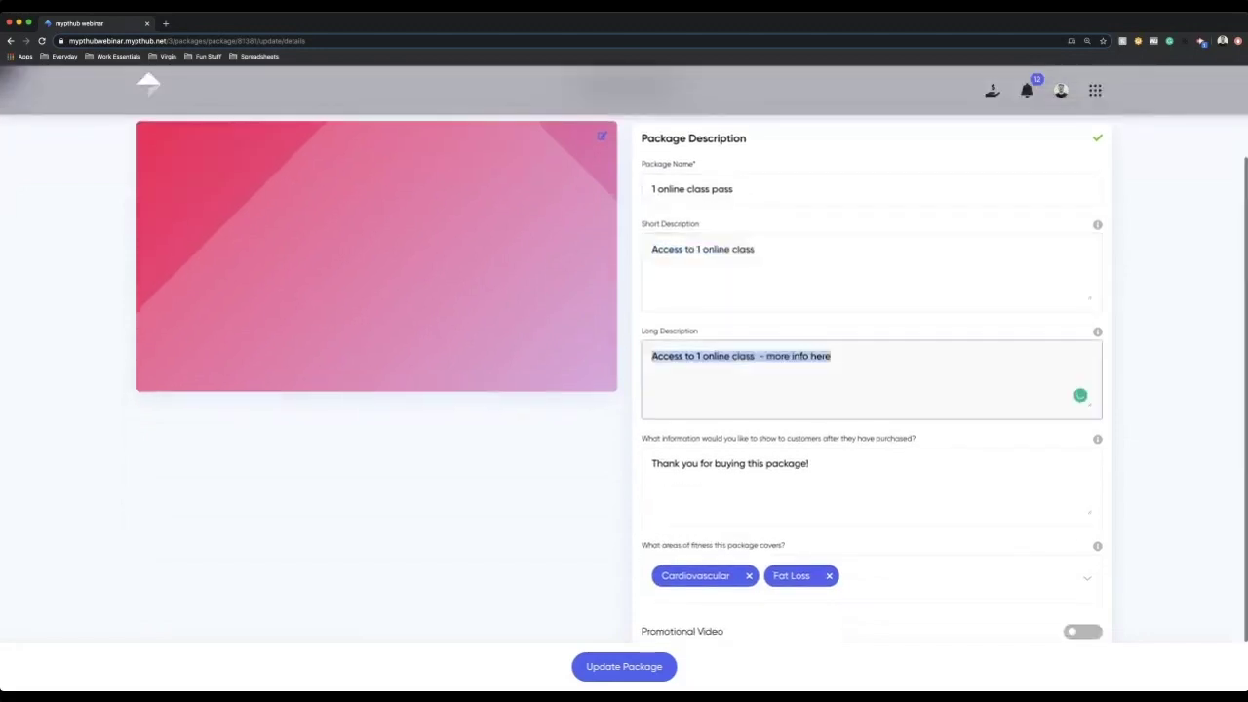
Turn on the promotional video option for the "1 online class pass" package
scroll(830, 360, "down", 1)
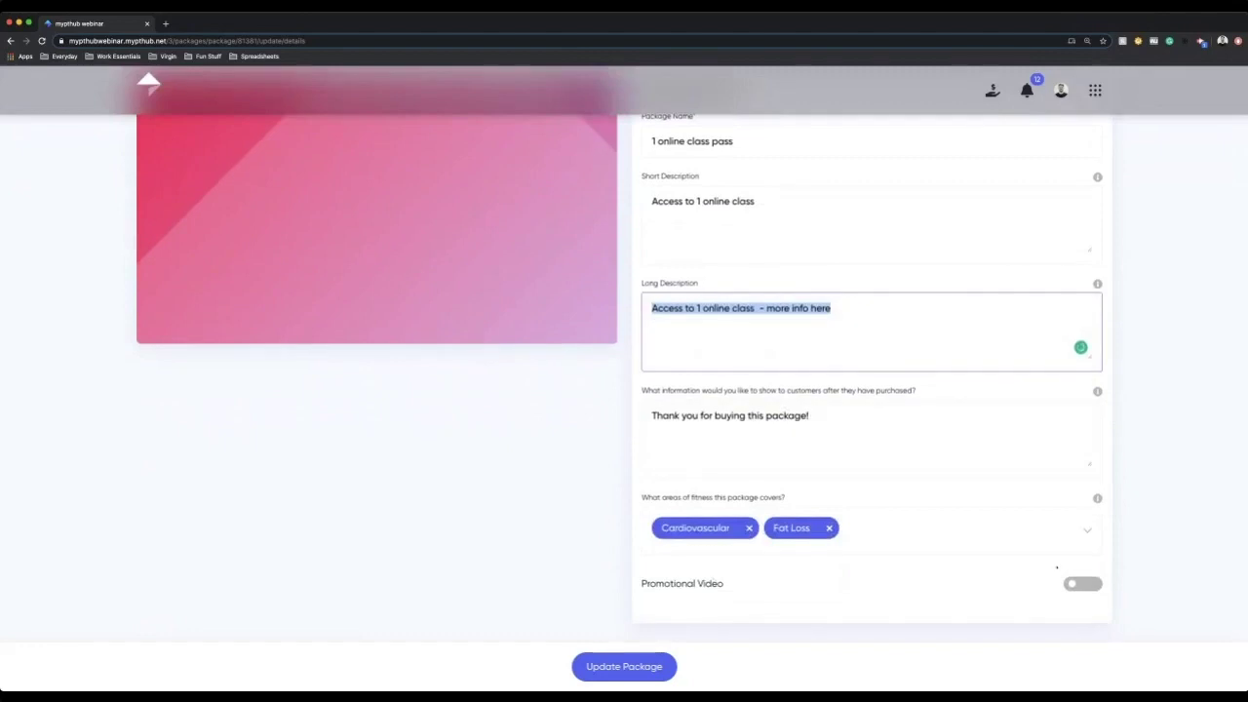
left_click(1083, 586)
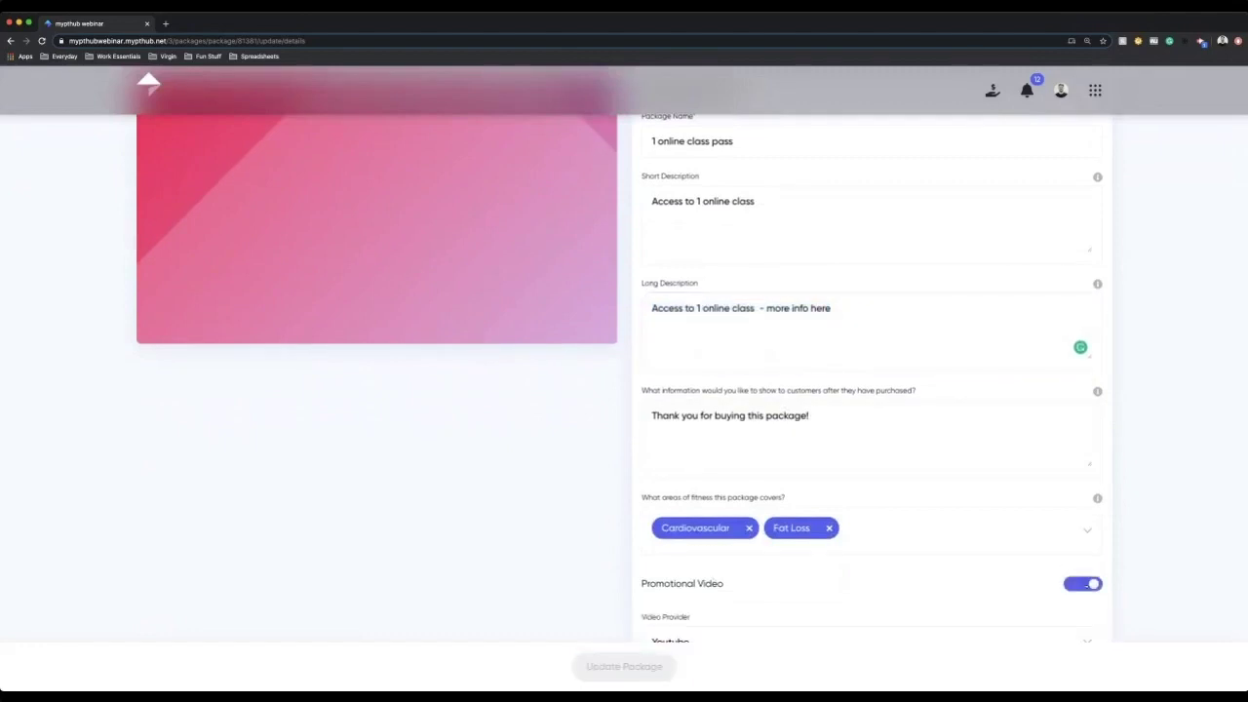
Check the promotional video's provider and URL fields, and turn the promotional video option back off
scroll(1087, 583, "down", 1)
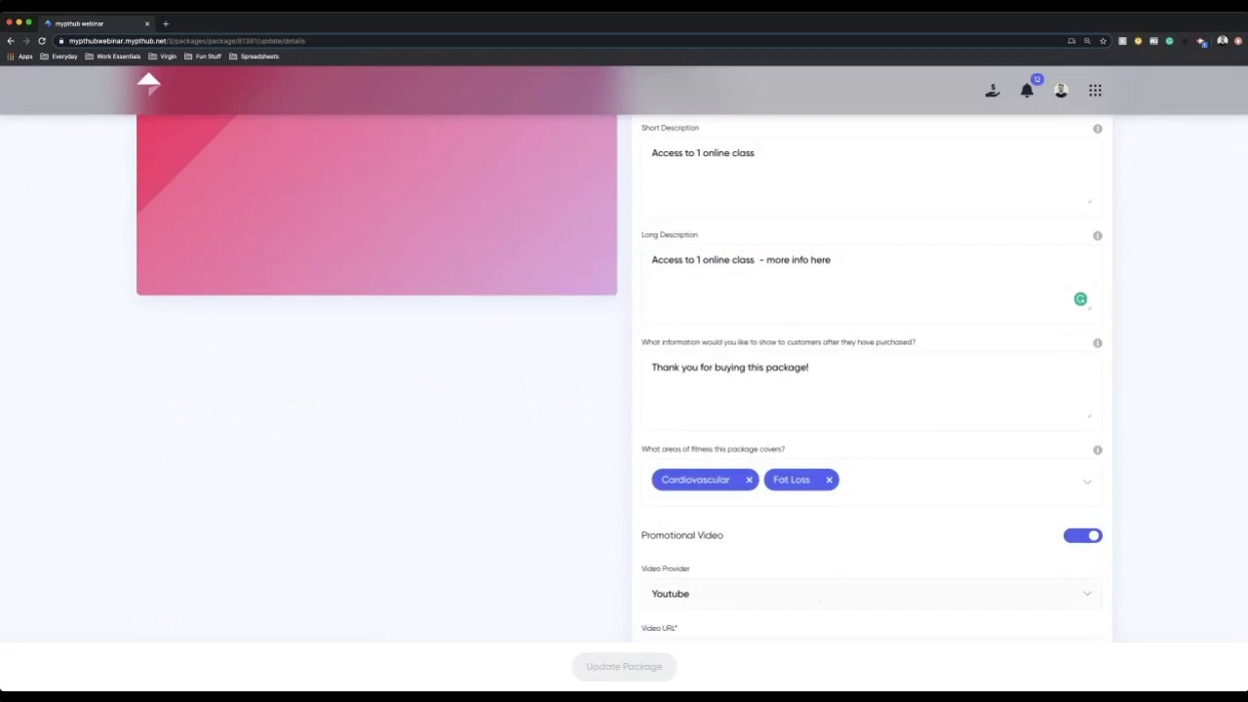
scroll(794, 579, "down", 2)
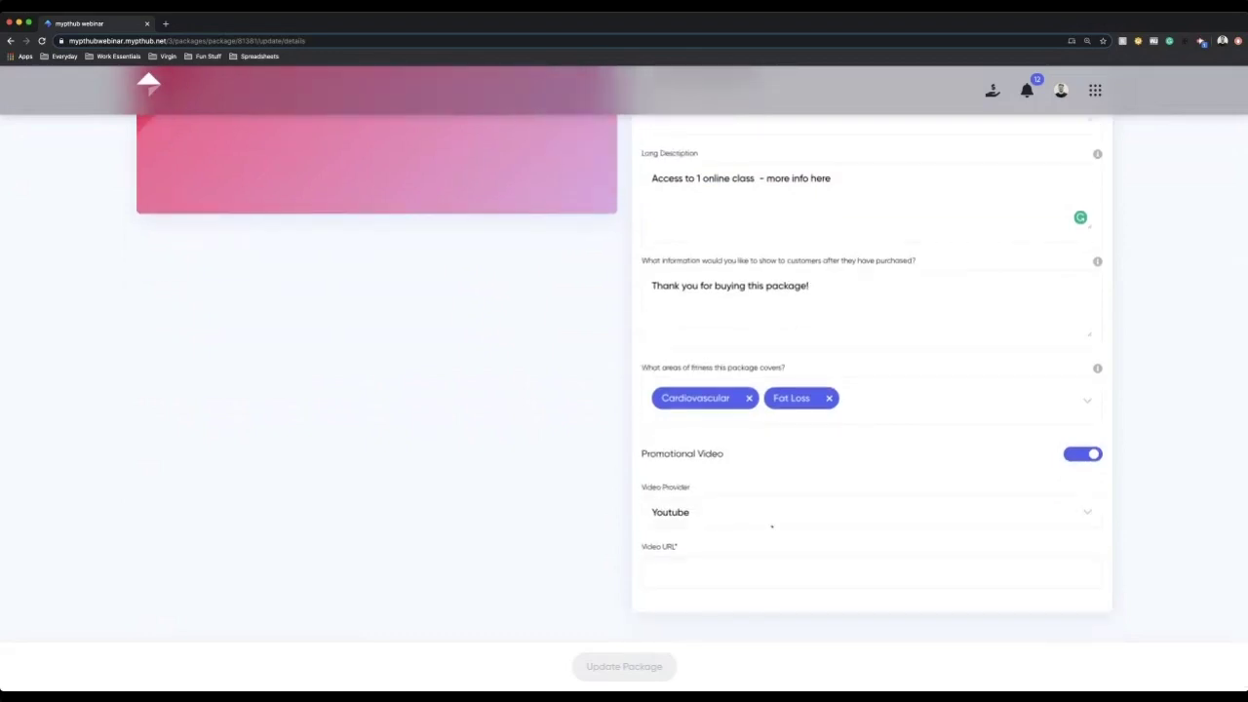
scroll(625, 390, "up", 5)
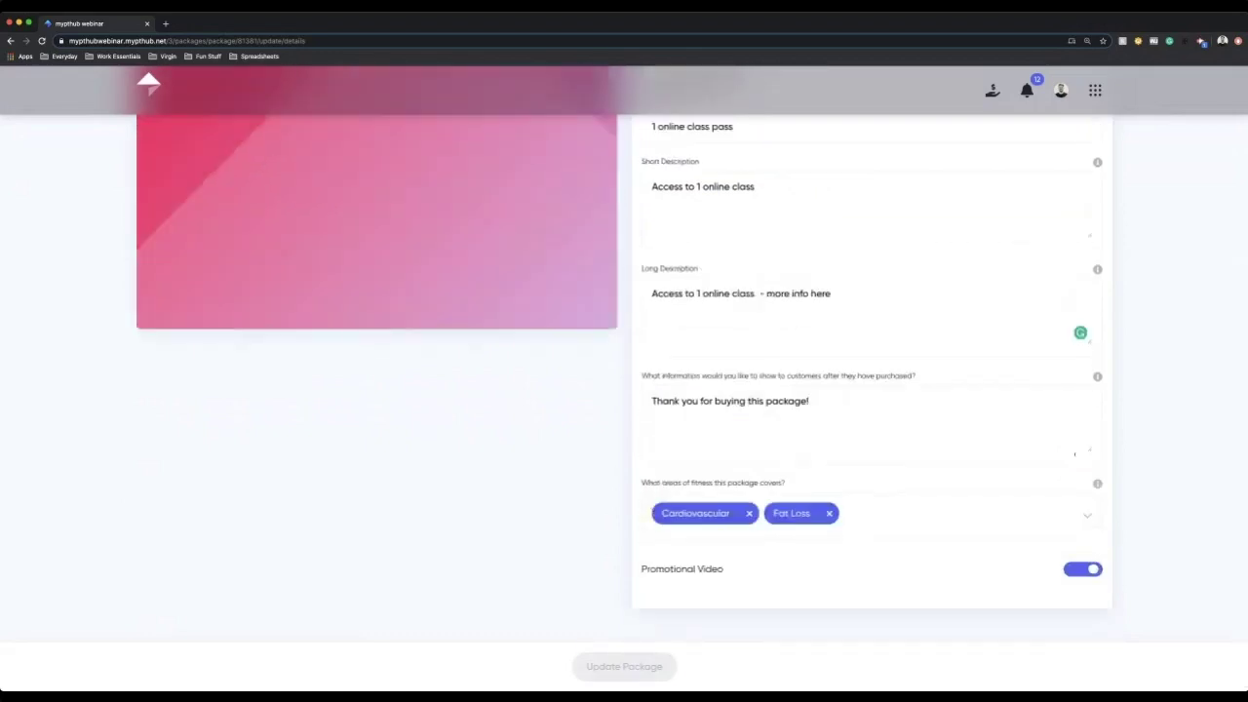
Open the availability settings of the "1 online class pass" package and make the package Public
left_click(265, 152)
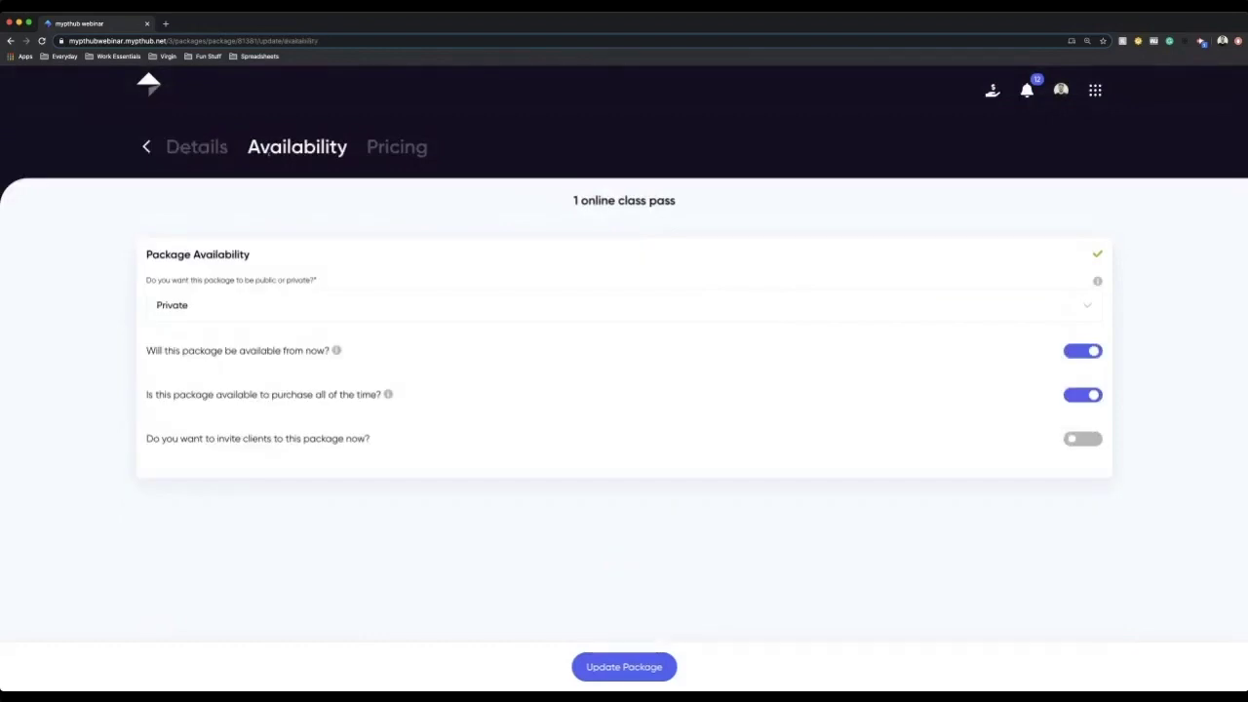
left_click(188, 306)
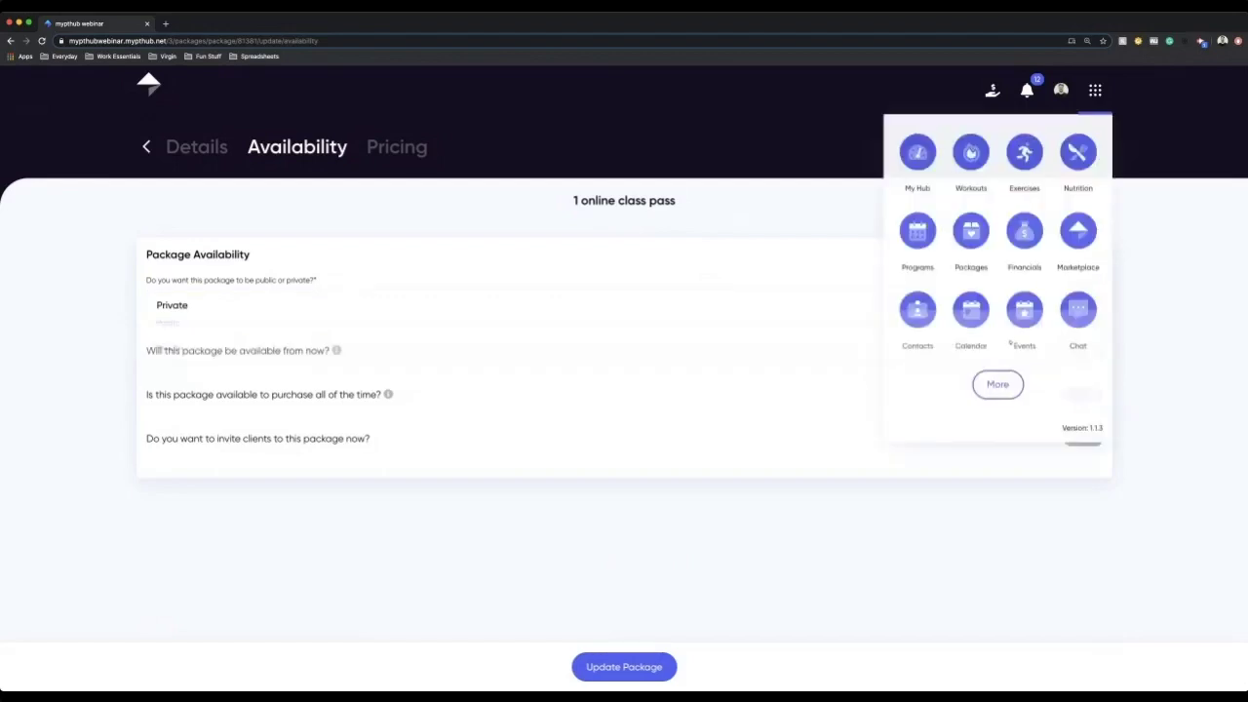
left_click(483, 226)
left_click(214, 306)
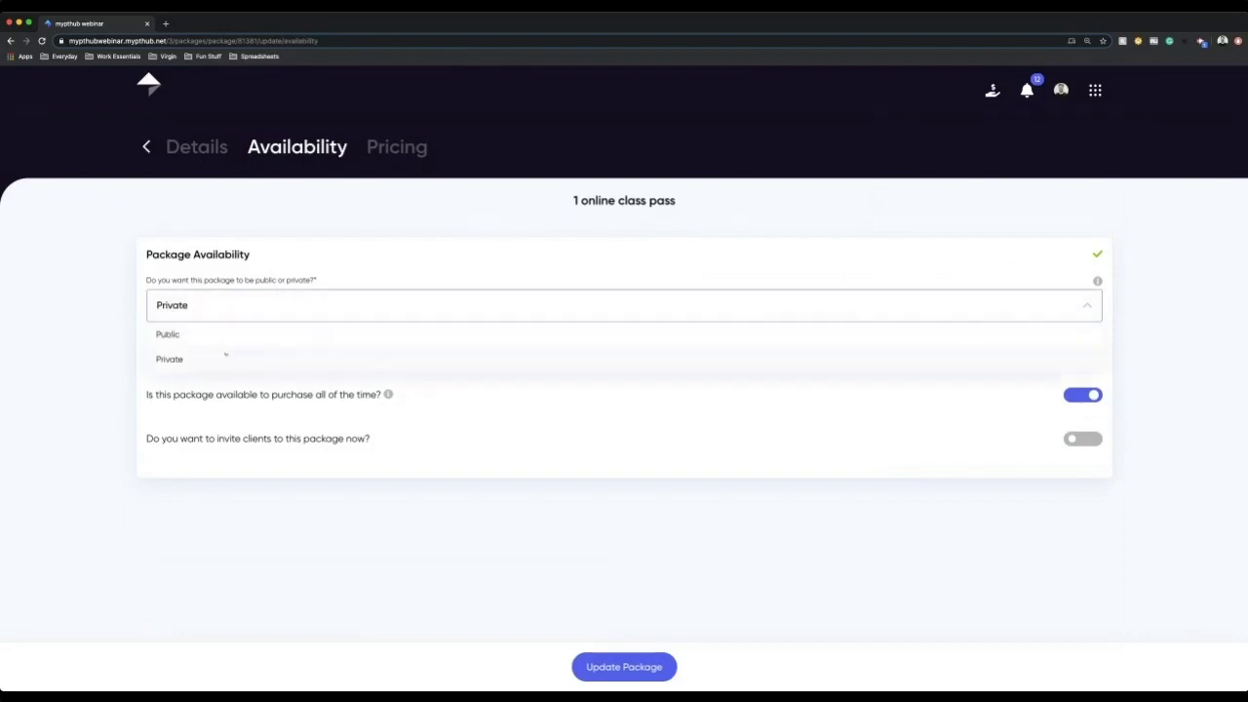
left_click(225, 338)
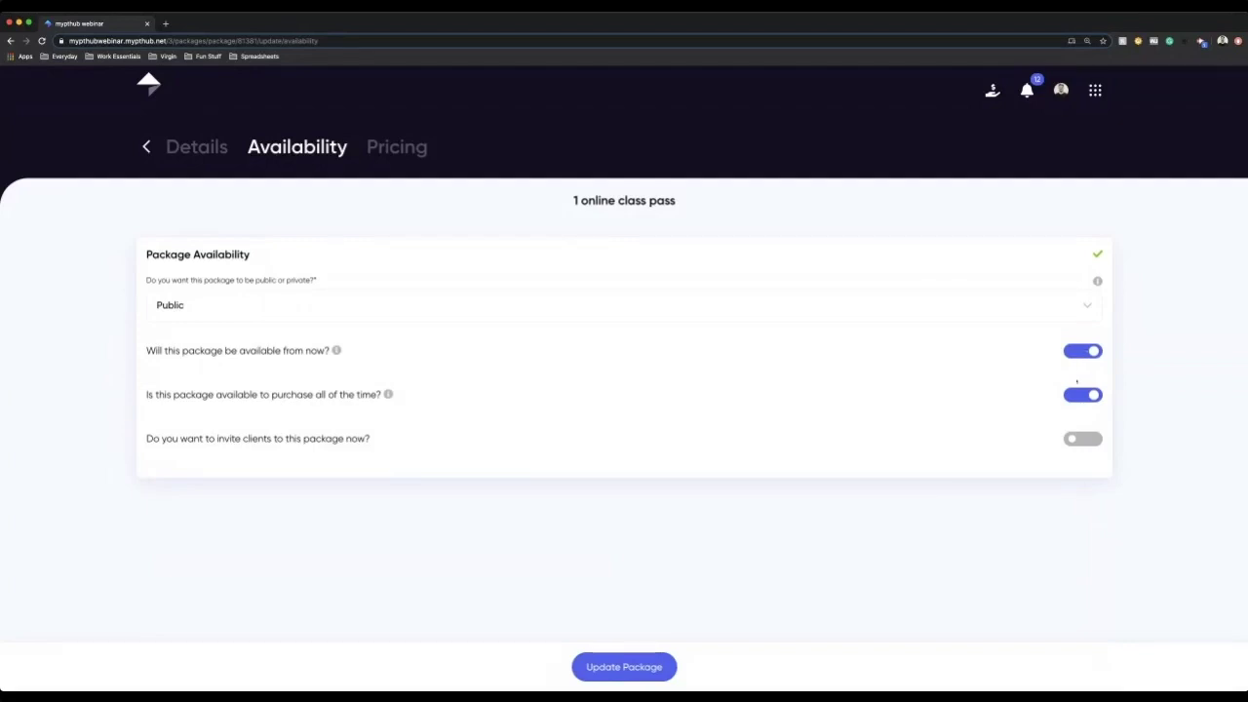
Turn on inviting clients to the package, try the All Clients group as invitees, and remove that group again
key("space")
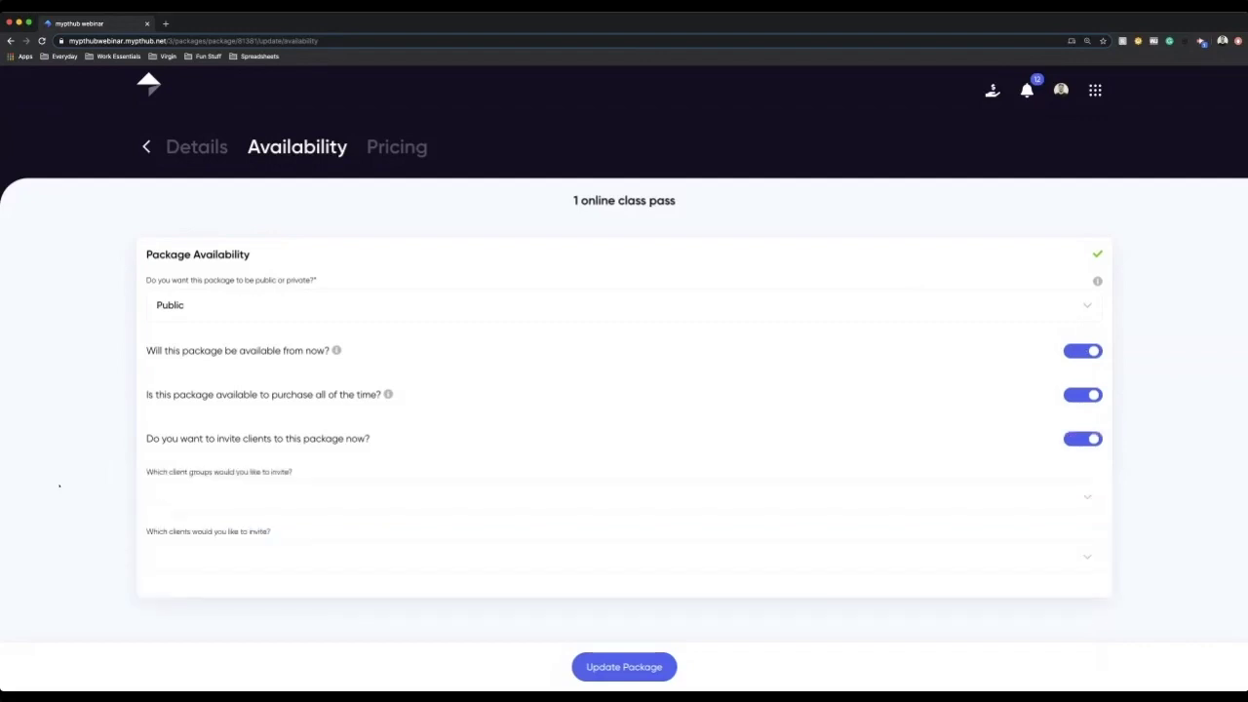
left_click(271, 497)
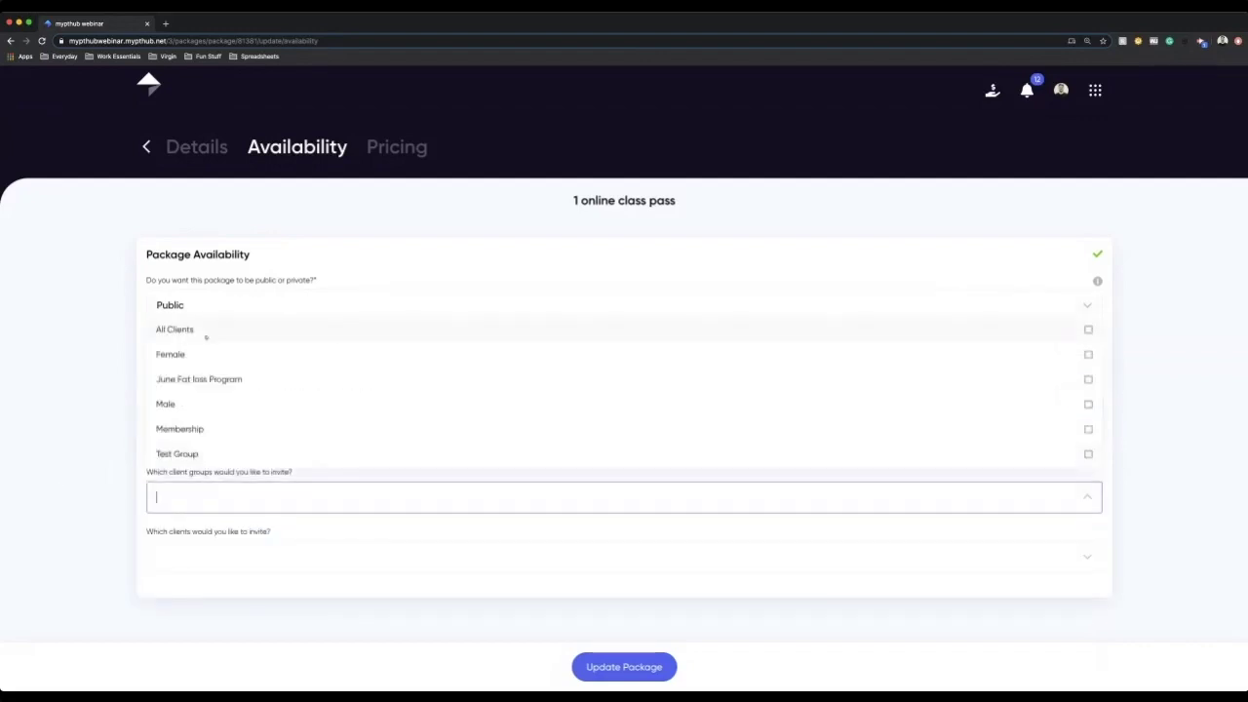
left_click(206, 337)
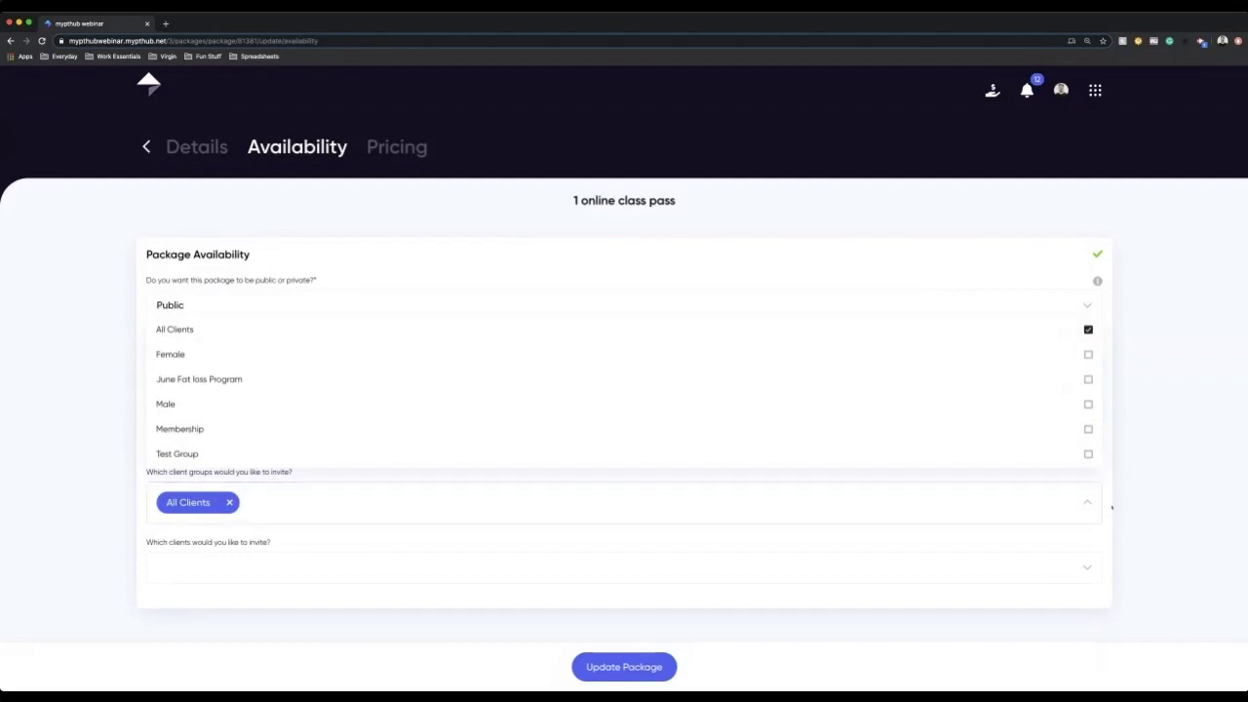
left_click(262, 573)
left_click(88, 474)
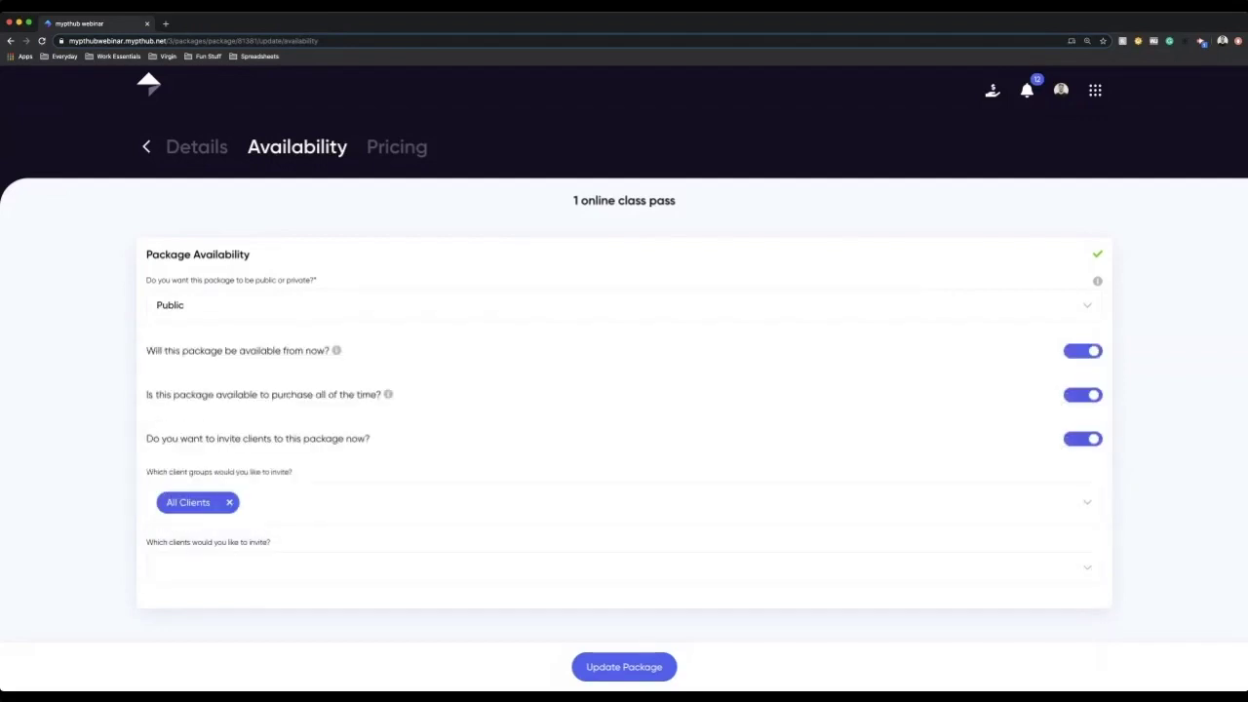
left_click(230, 502)
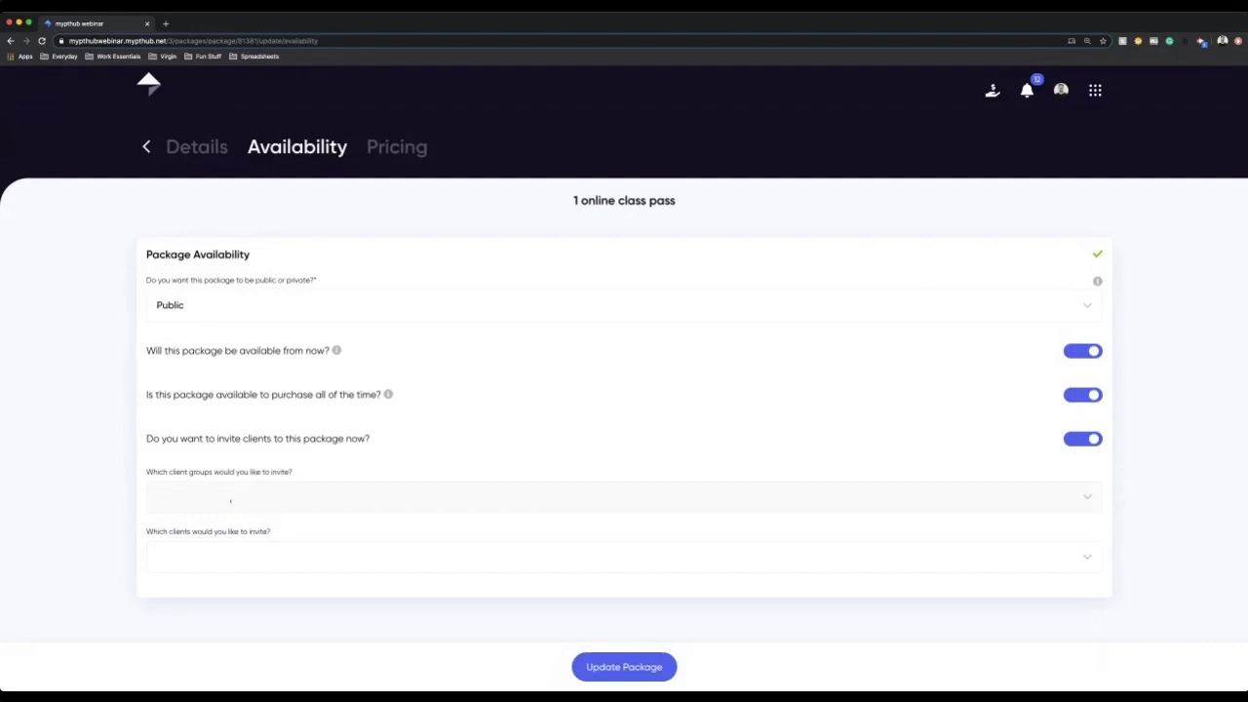
Open the package's pricing settings and view the Unlimited Credits option by switching it on and back off
left_click(368, 164)
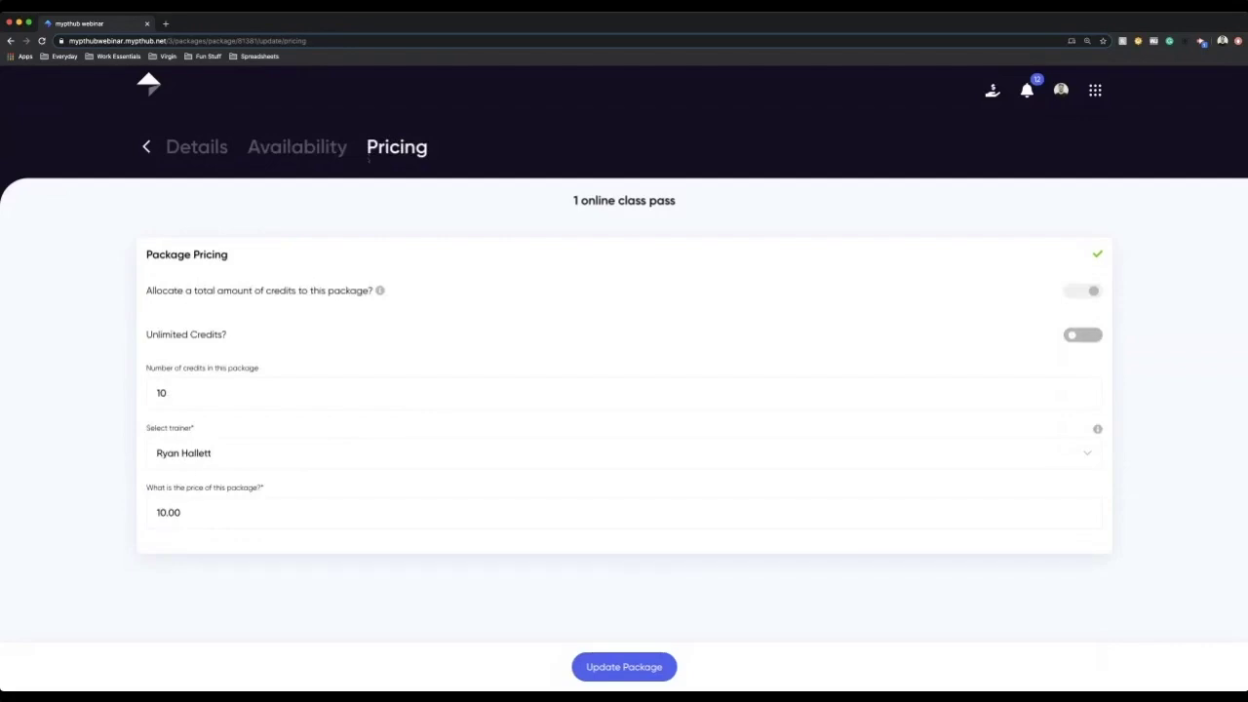
left_click(1082, 334)
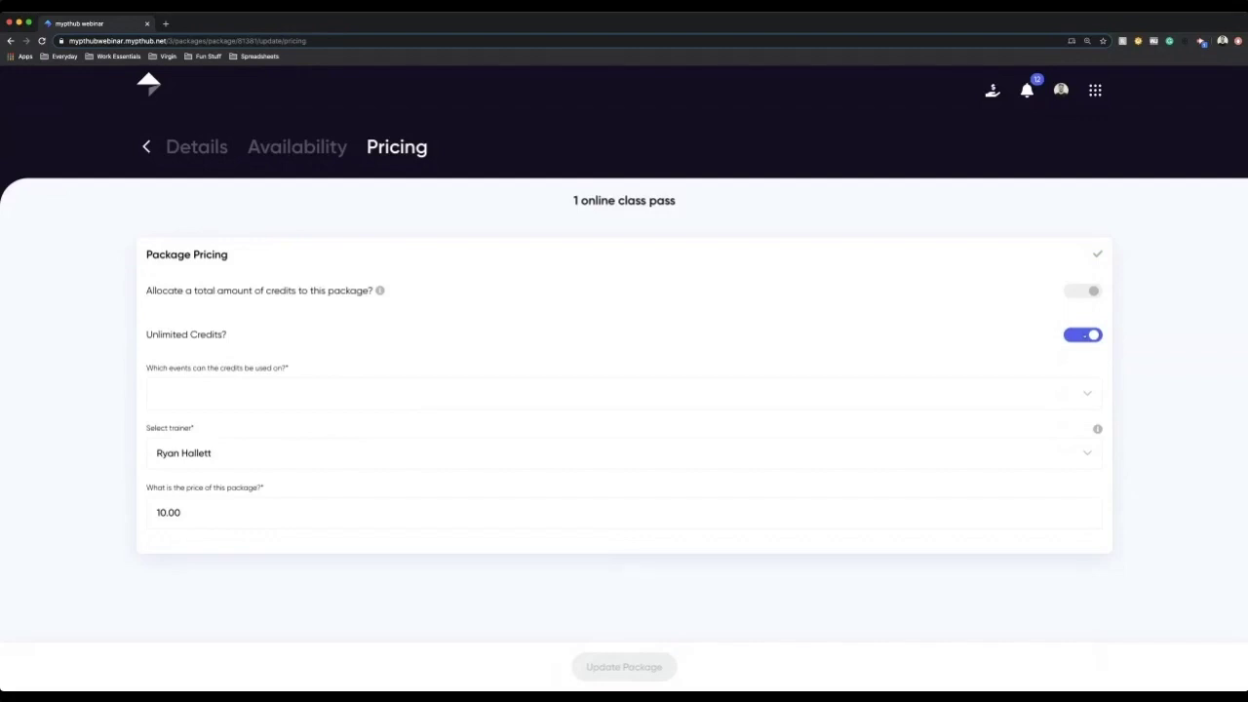
key("space")
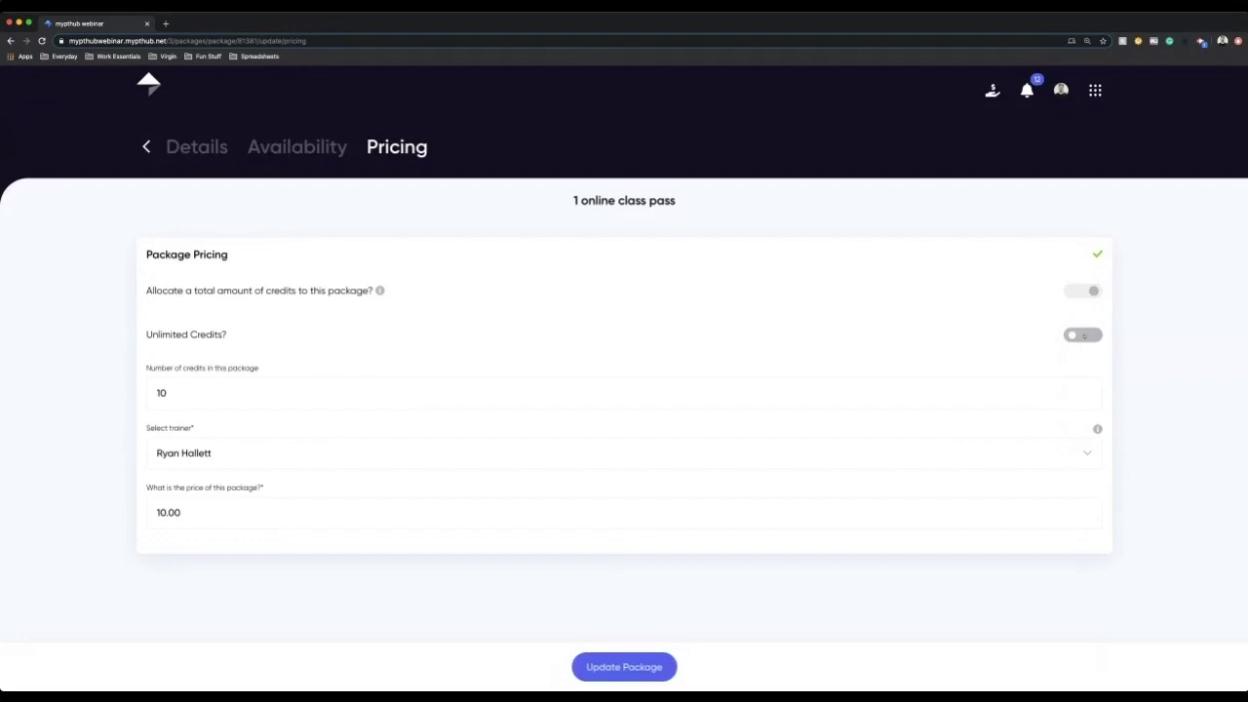
Set the price of the "1 online class pass" package to 14 and update the package
double_click(632, 200)
left_click(225, 390)
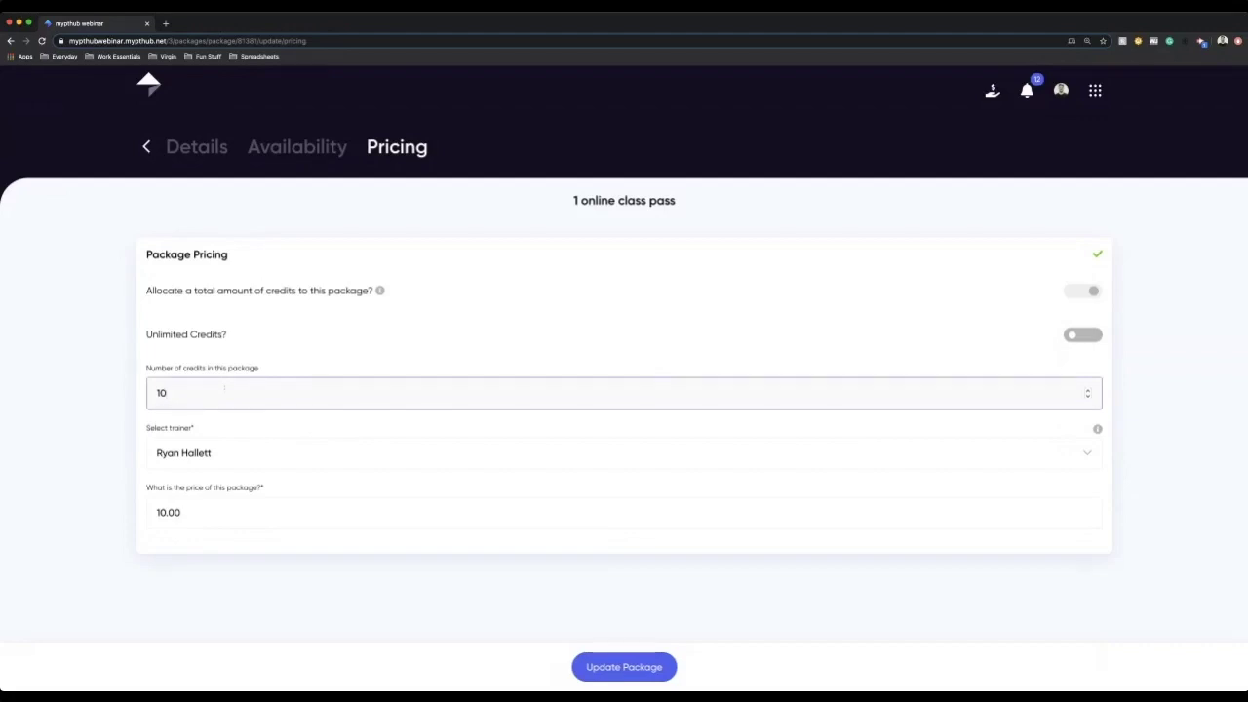
key("Tab")
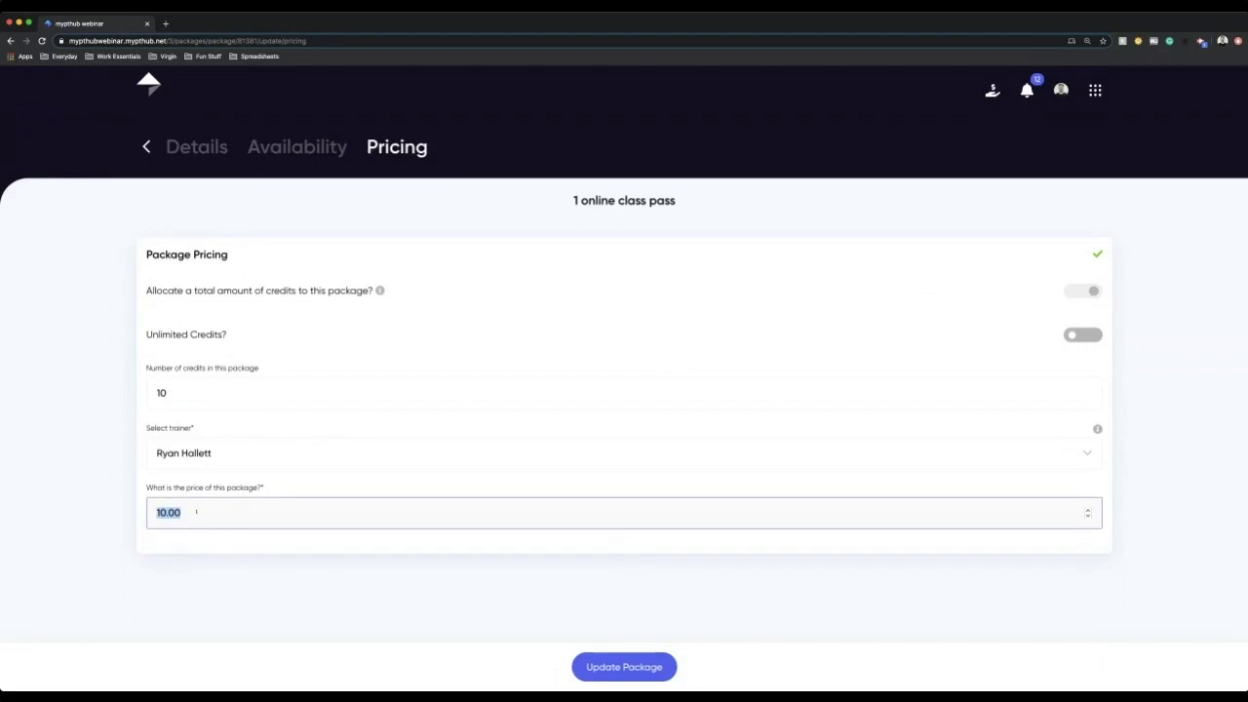
type("14")
left_click(624, 667)
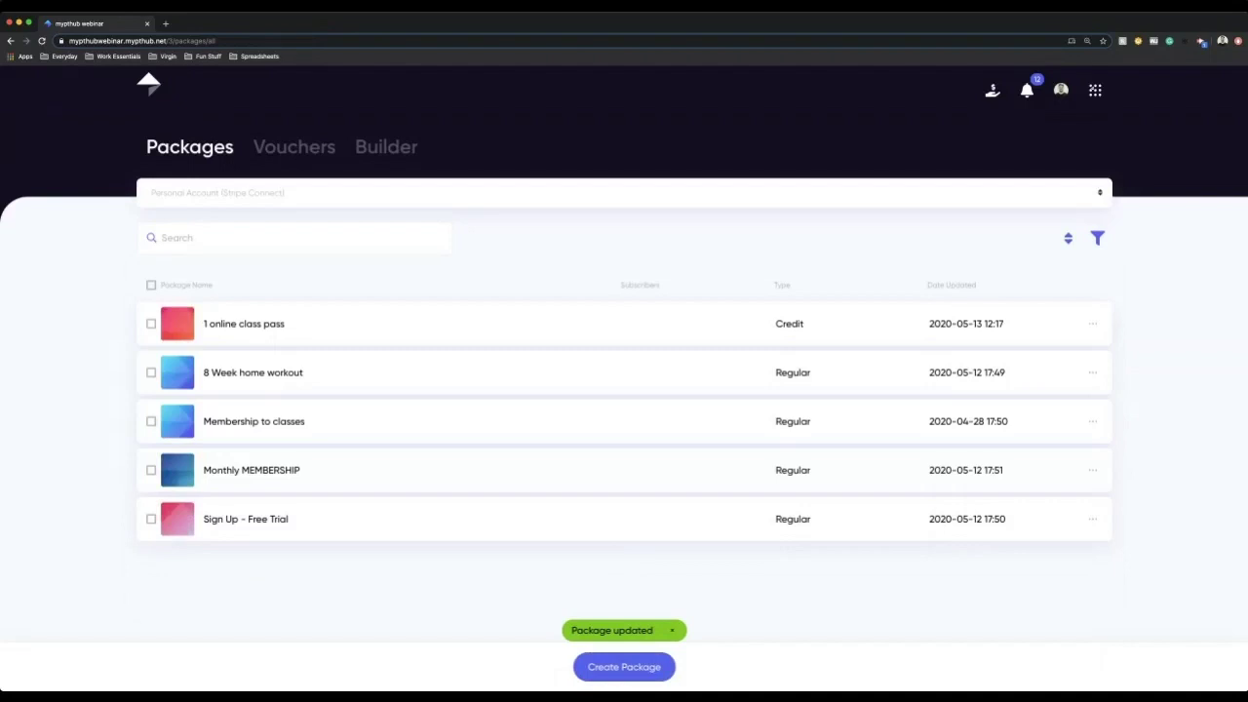
left_click(1095, 90)
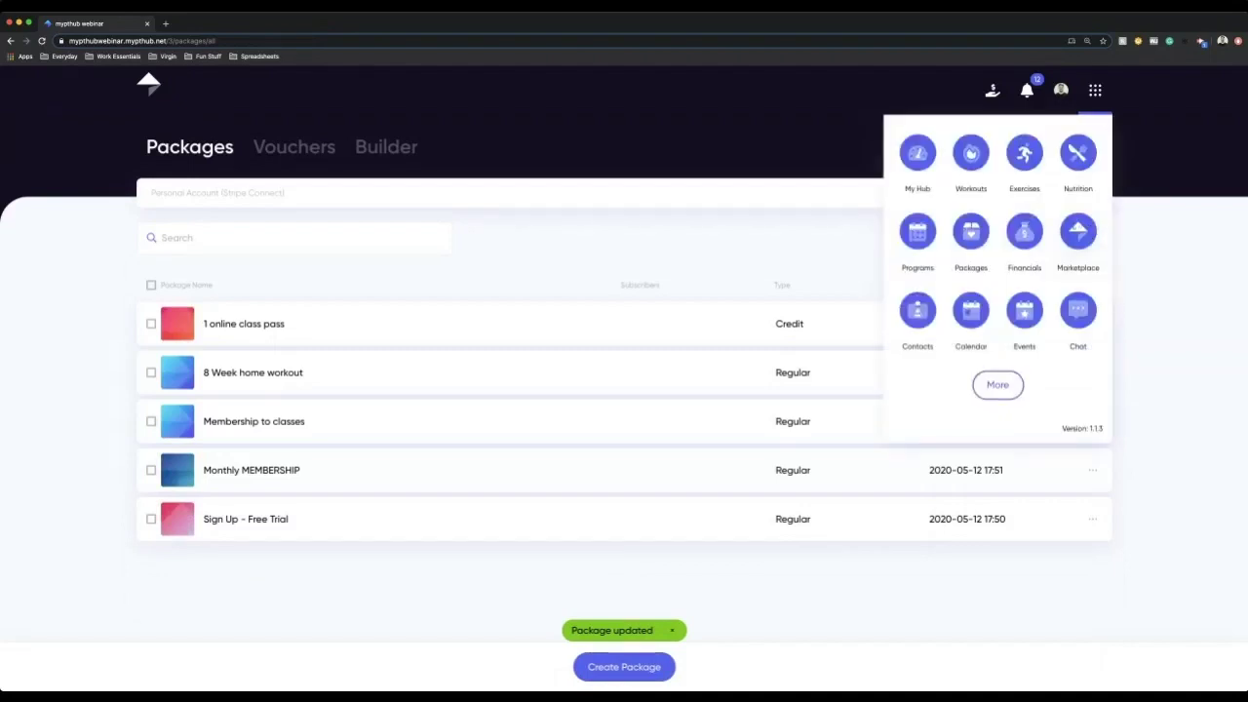
left_click(688, 253)
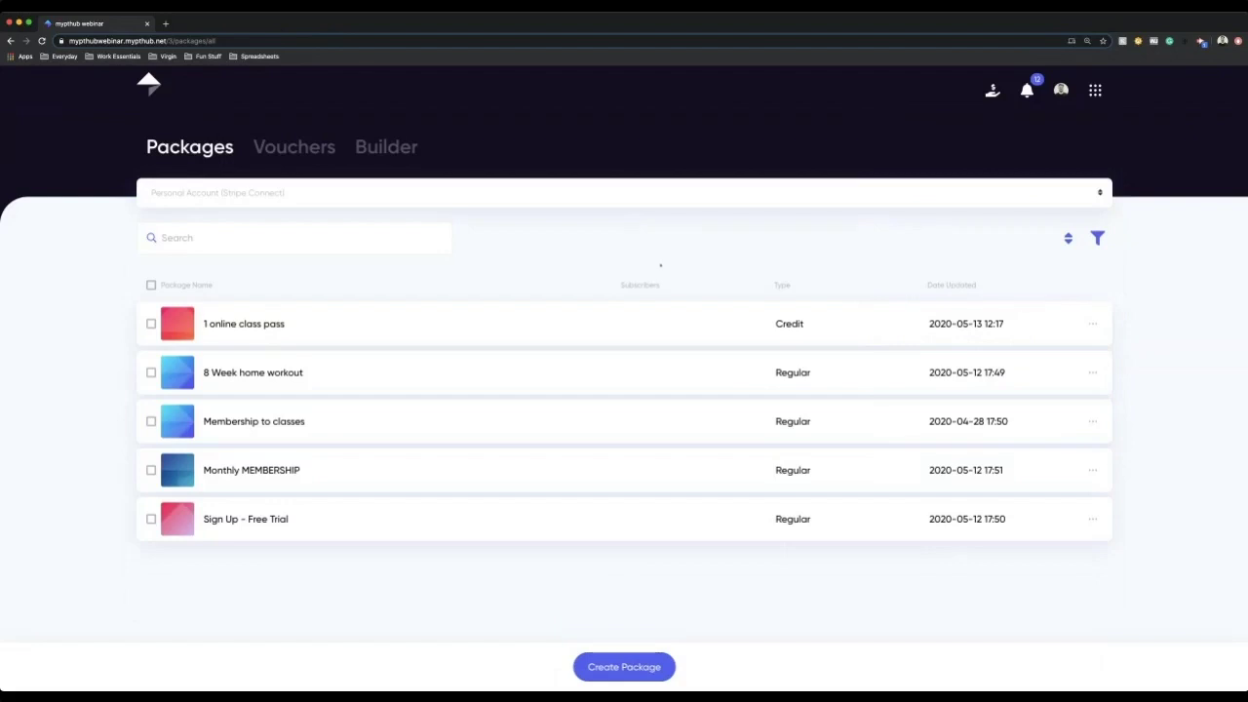
Open the "8 Week home workout" package and review its sections, descriptions, post-purchase message and areas of fitness
left_click(310, 382)
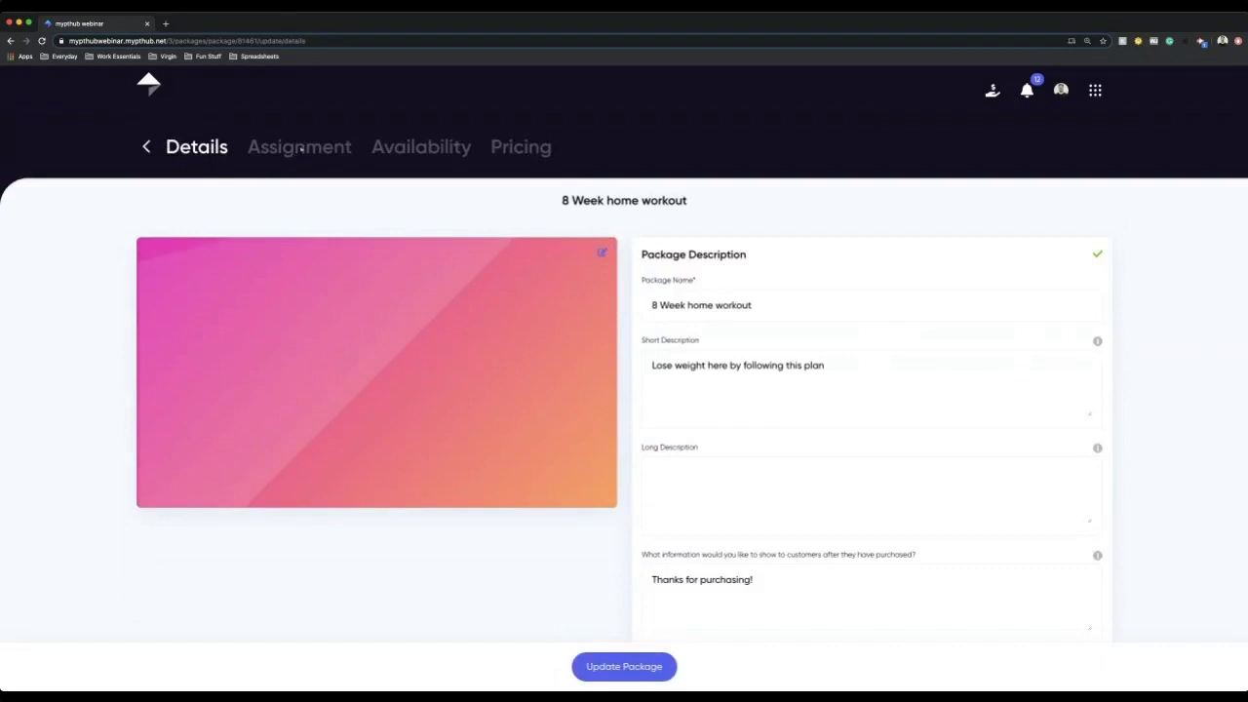
left_click_drag(293, 148, 554, 148)
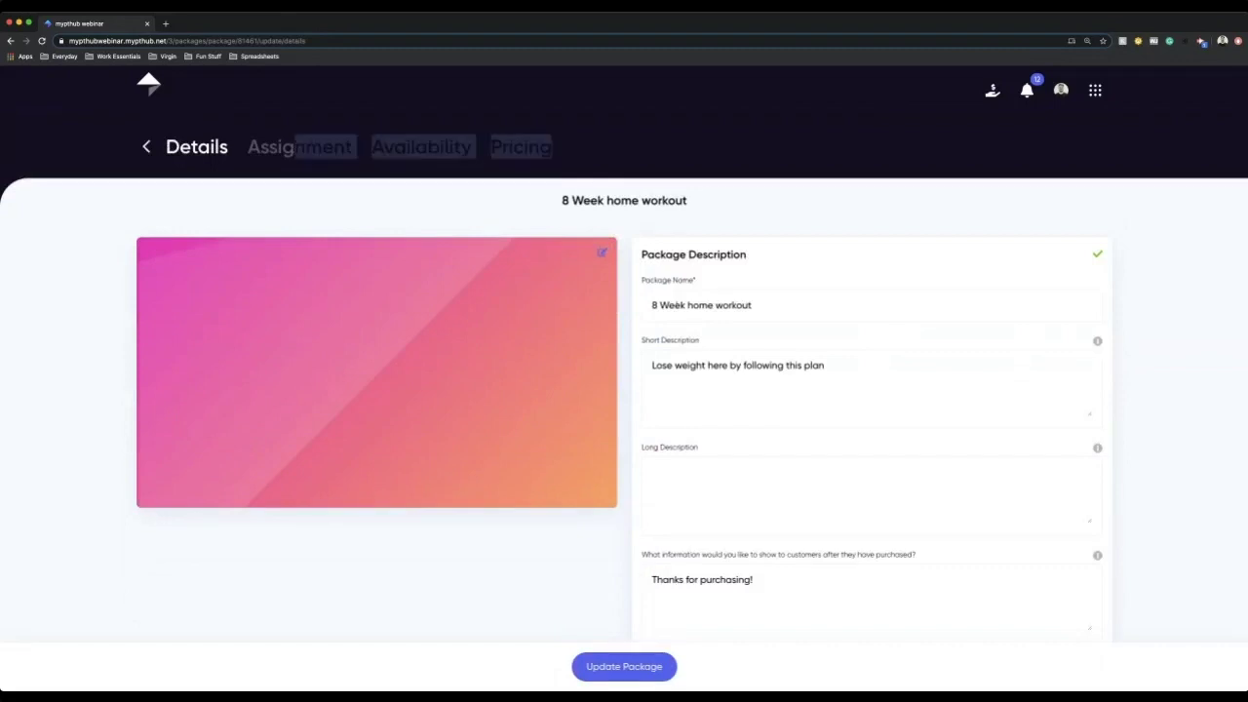
left_click(383, 205)
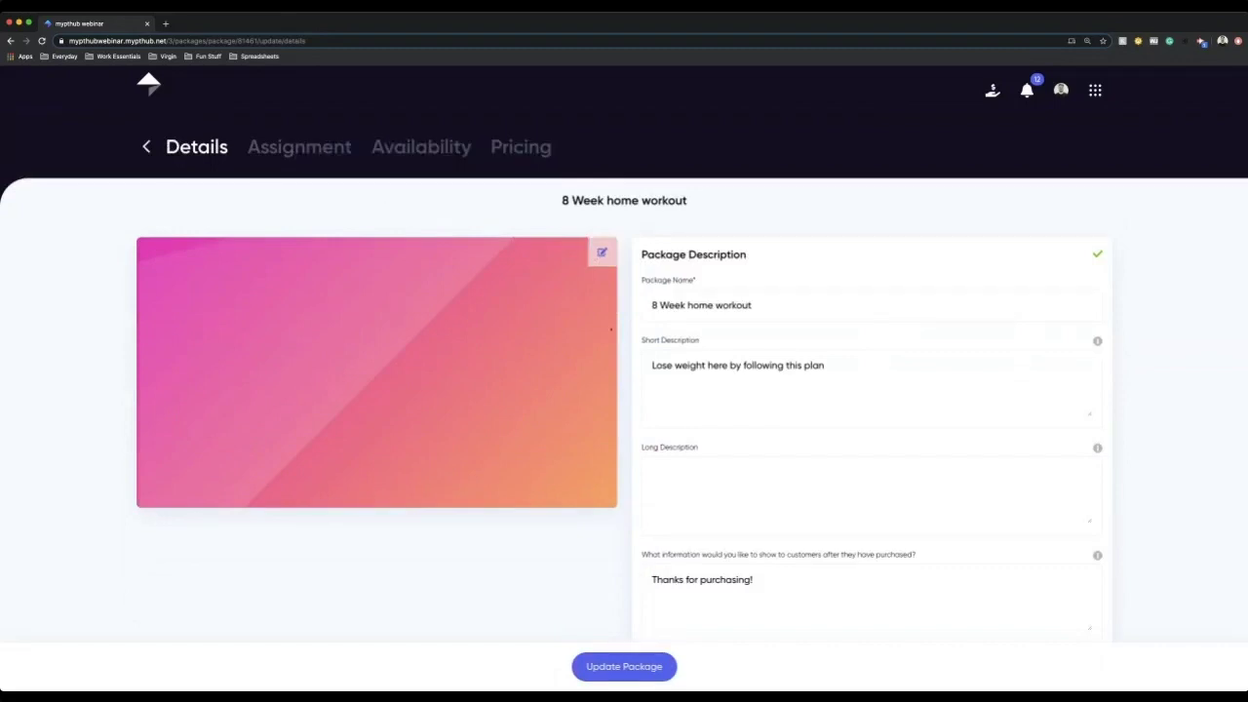
scroll(350, 381, "down", 1)
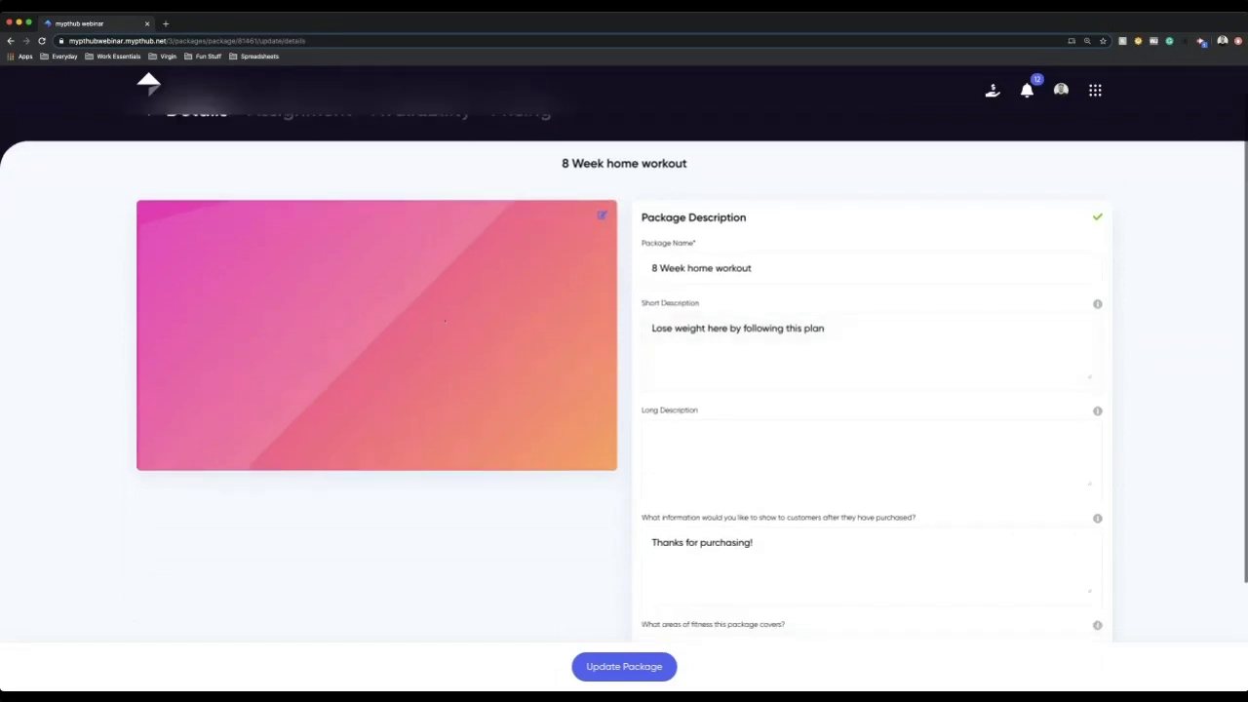
scroll(721, 392, "down", 3)
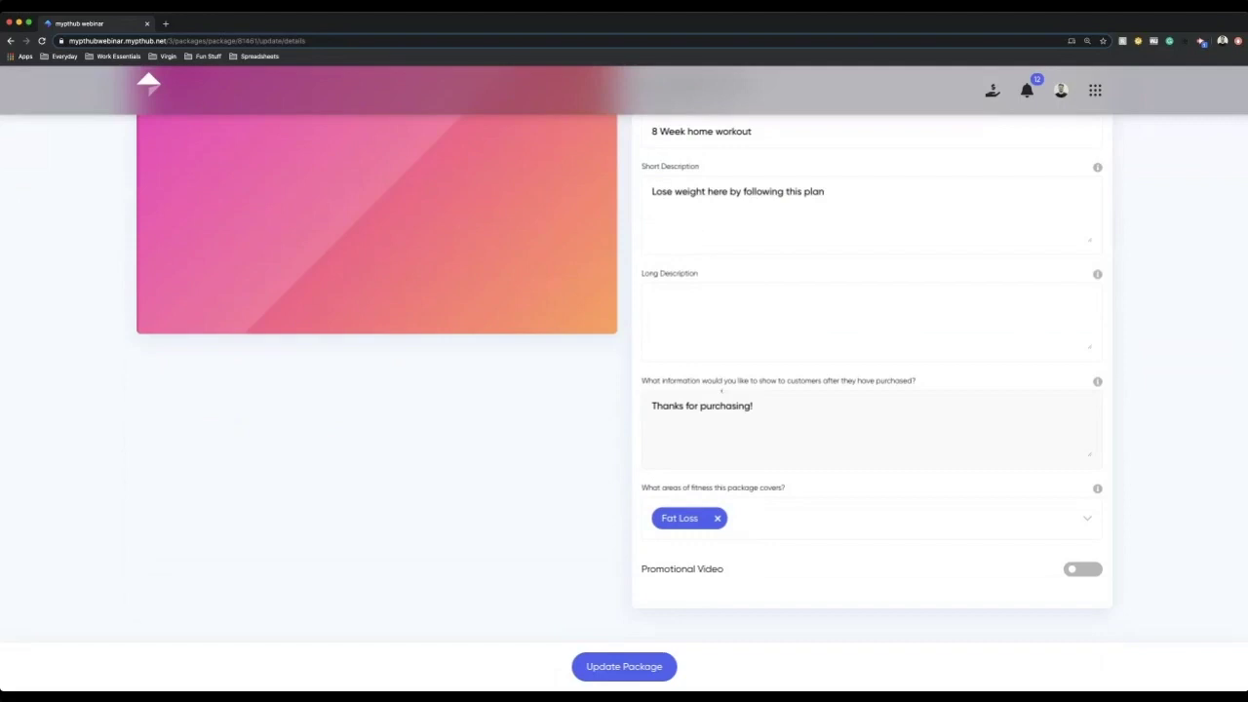
scroll(721, 390, "up", 3)
scroll(745, 372, "up", 1)
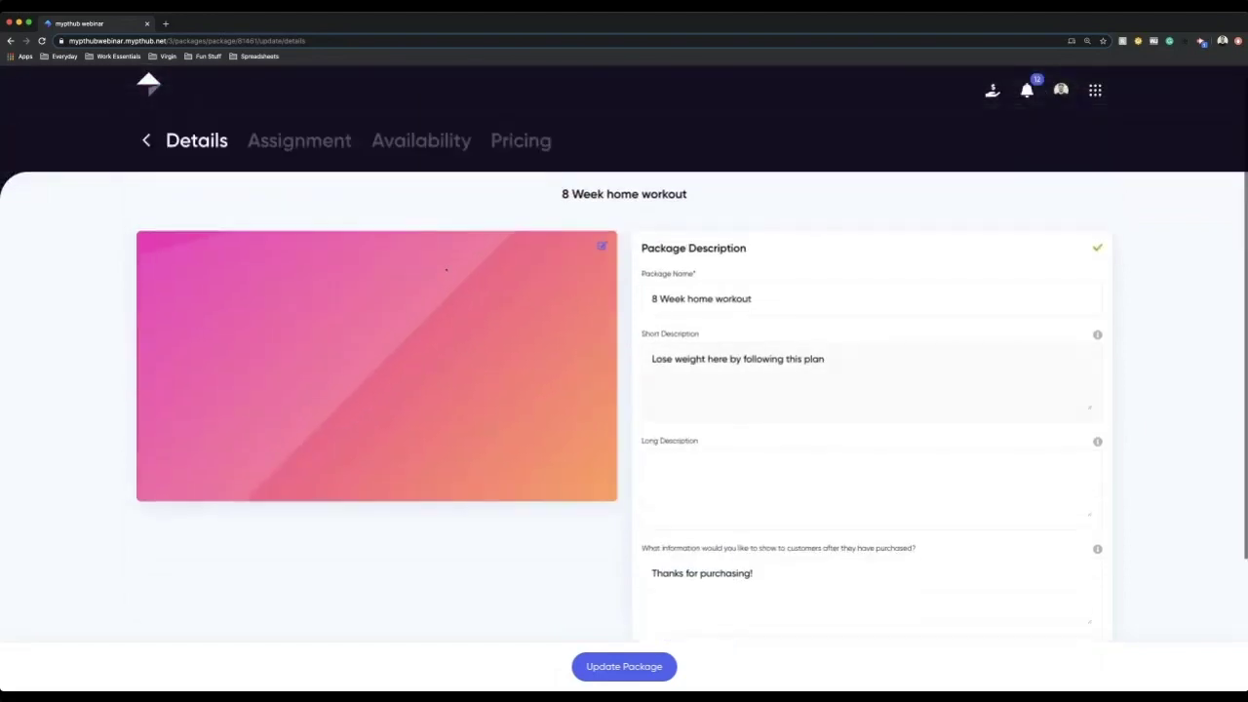
In the package's assignments, turn off the flexible start date for the 8 week fat loss program and choose 1/6/2020 as its start date
left_click(298, 141)
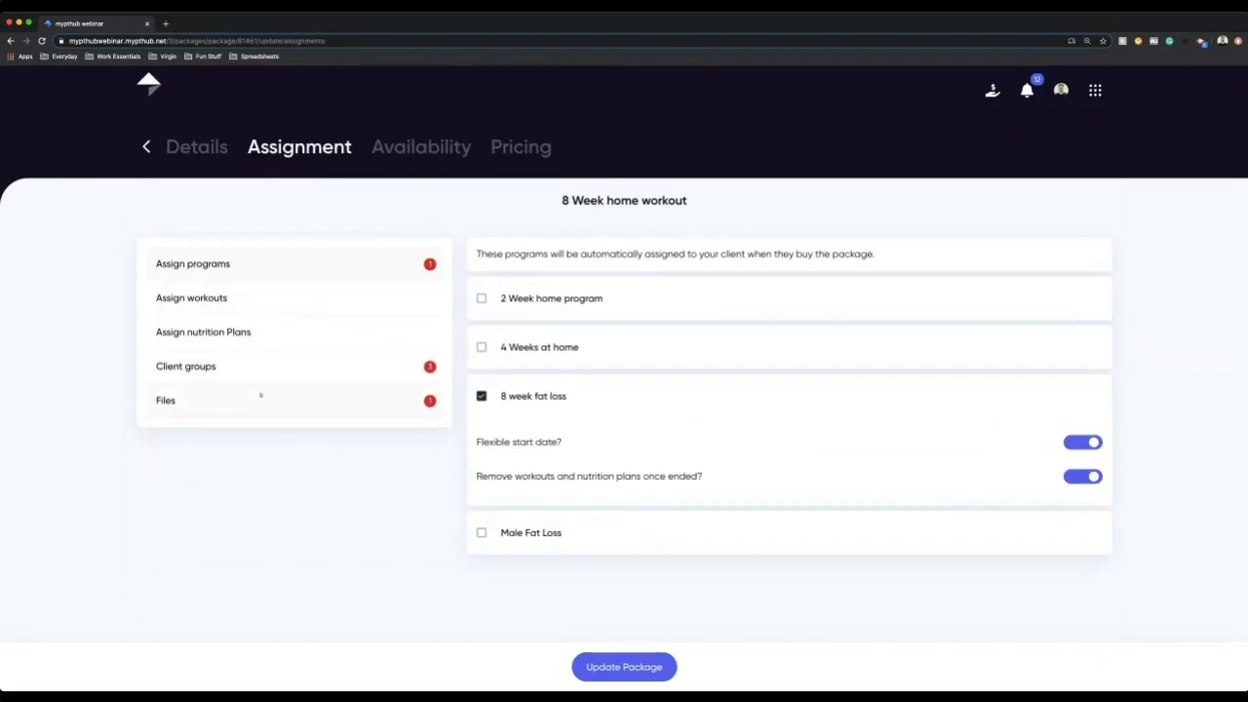
triple_click(611, 200)
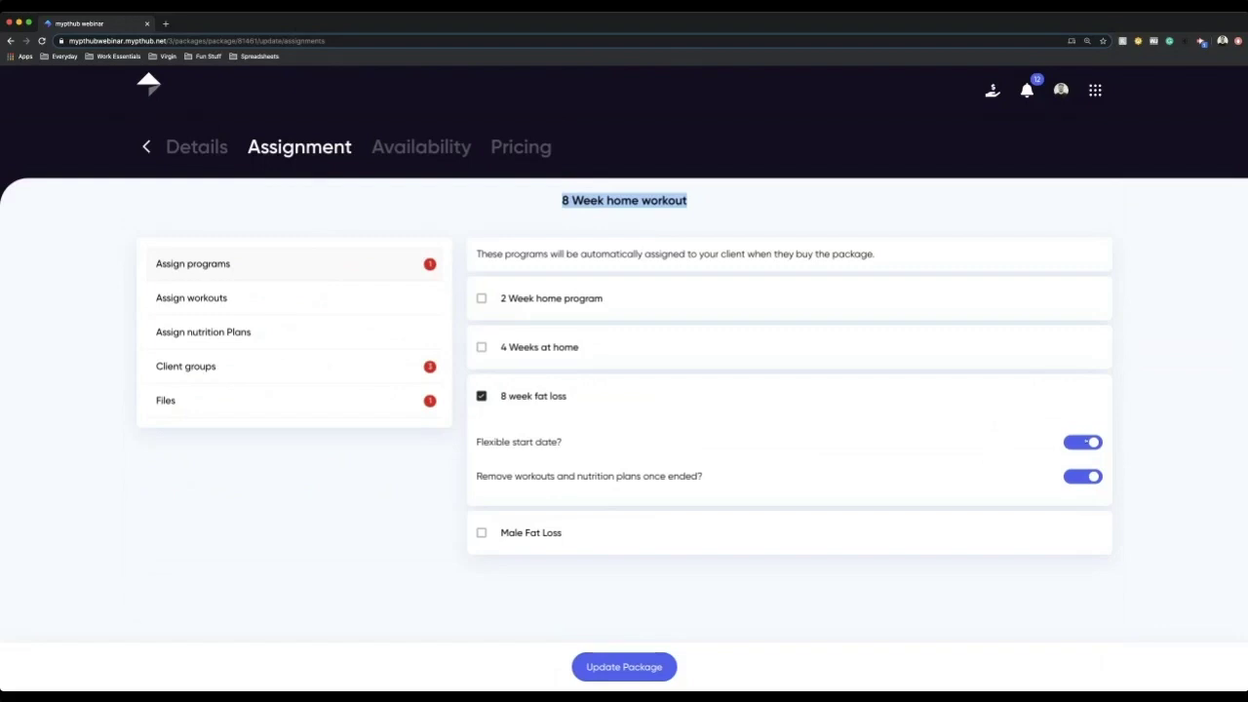
left_click(1082, 442)
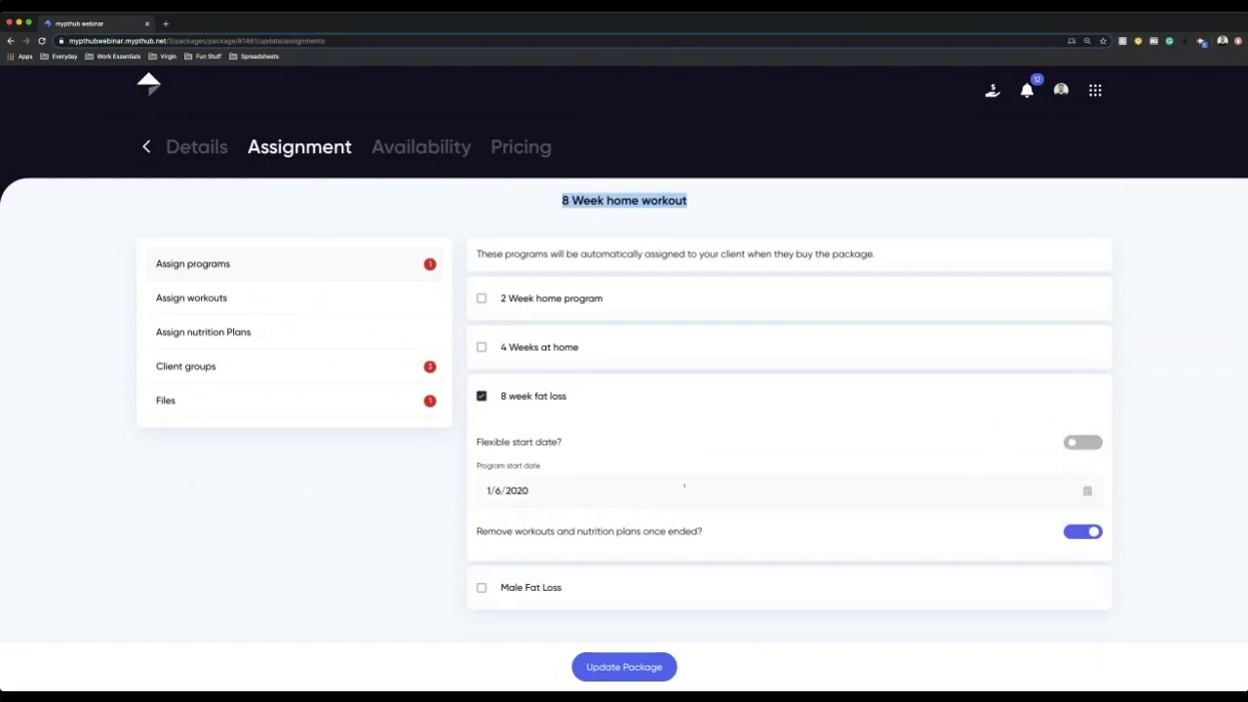
left_click(685, 488)
left_click(508, 358)
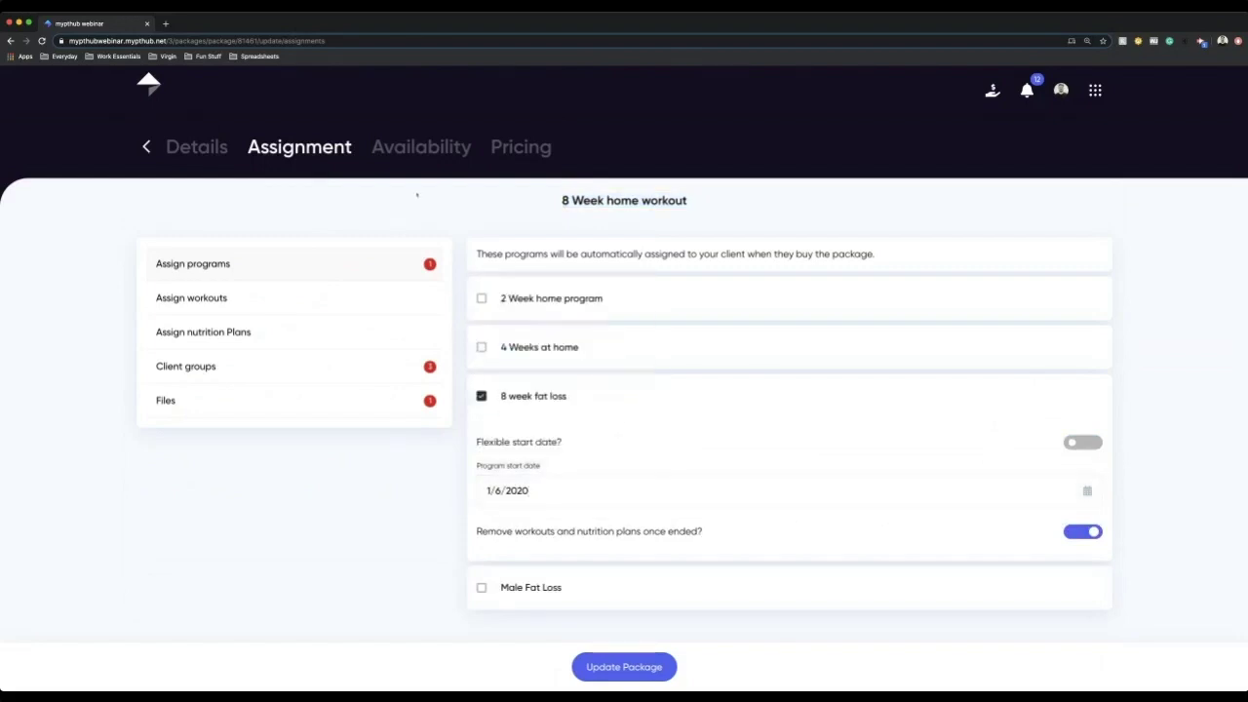
Try limiting the package's purchase availability to 31/5/2020, restore availability to all of the time, and return to its assignments
left_click(423, 148)
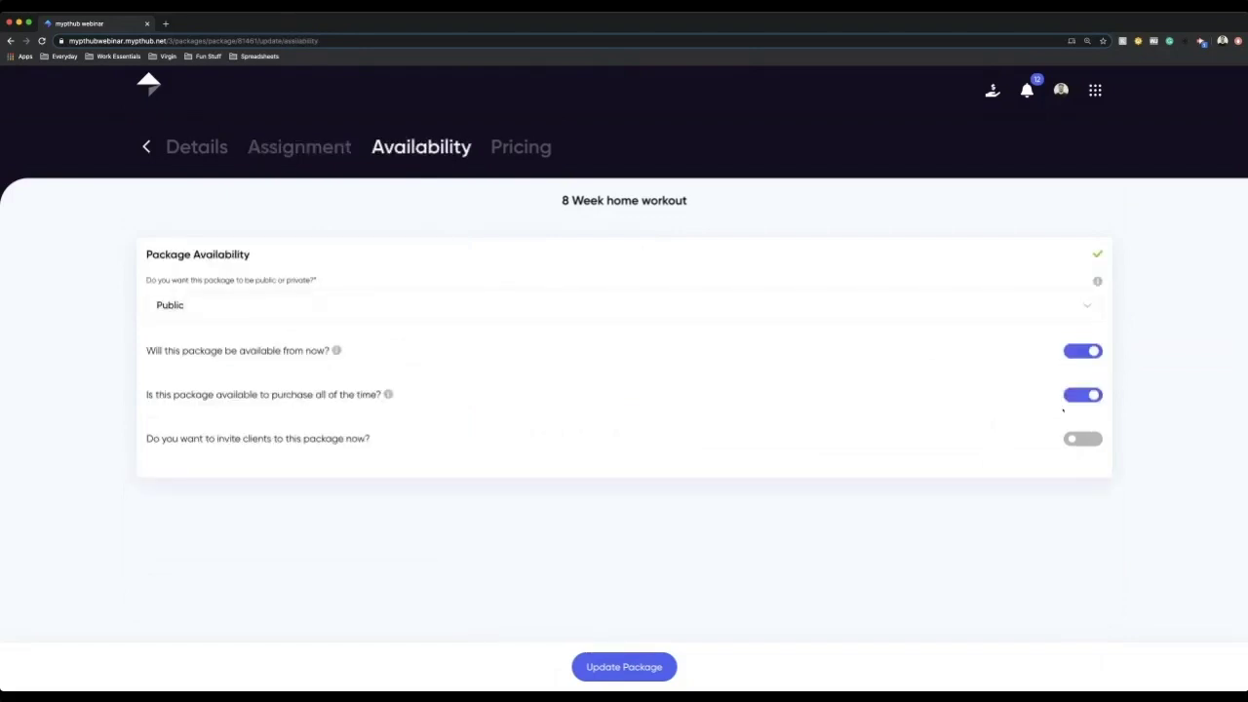
left_click(1083, 394)
left_click(595, 451)
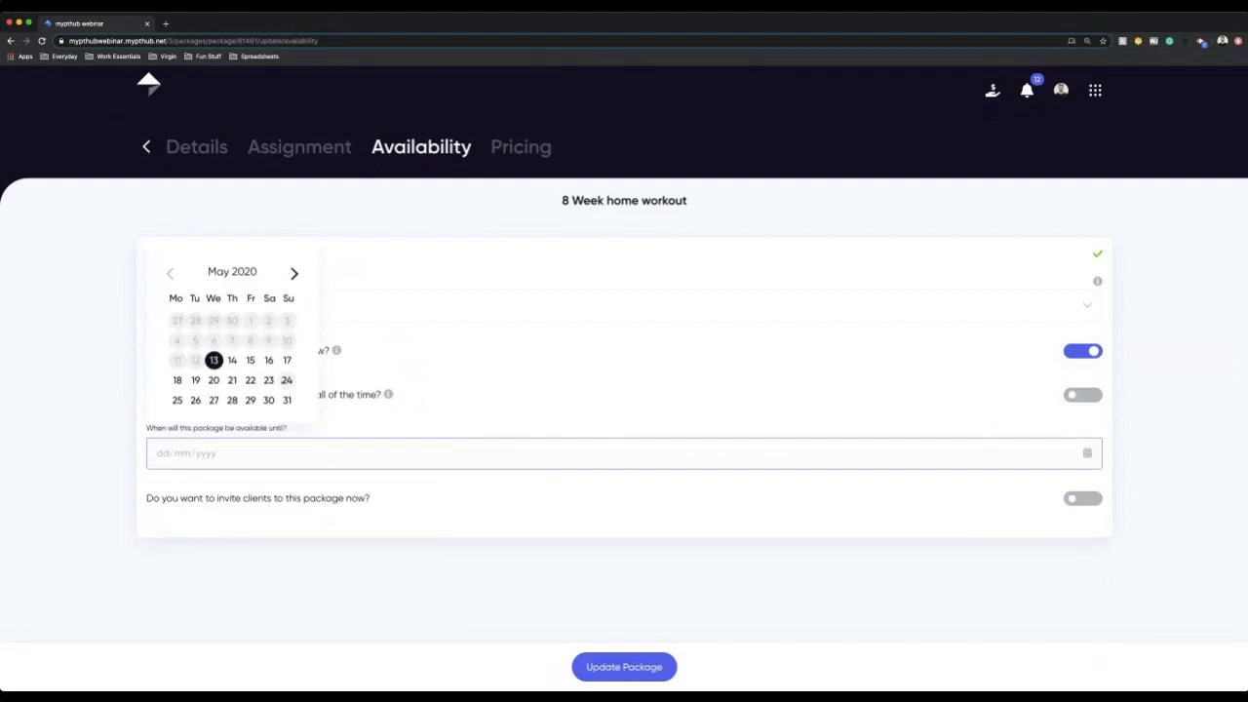
left_click(287, 400)
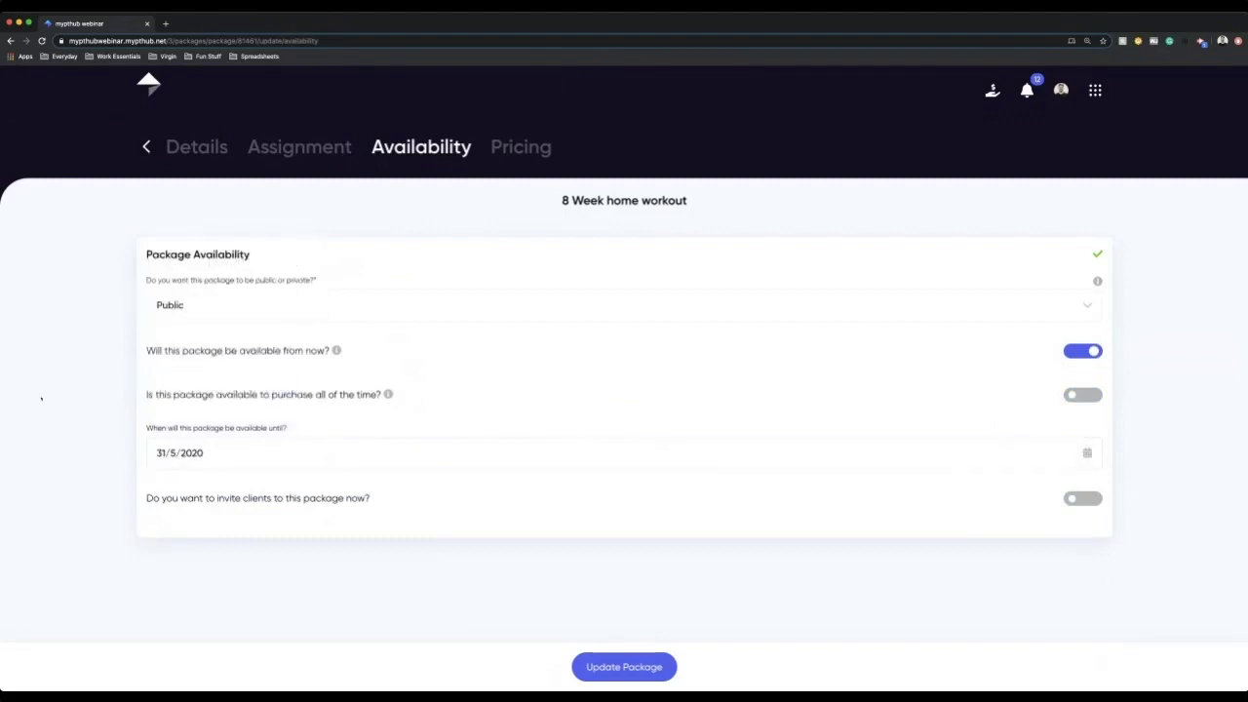
left_click(1082, 394)
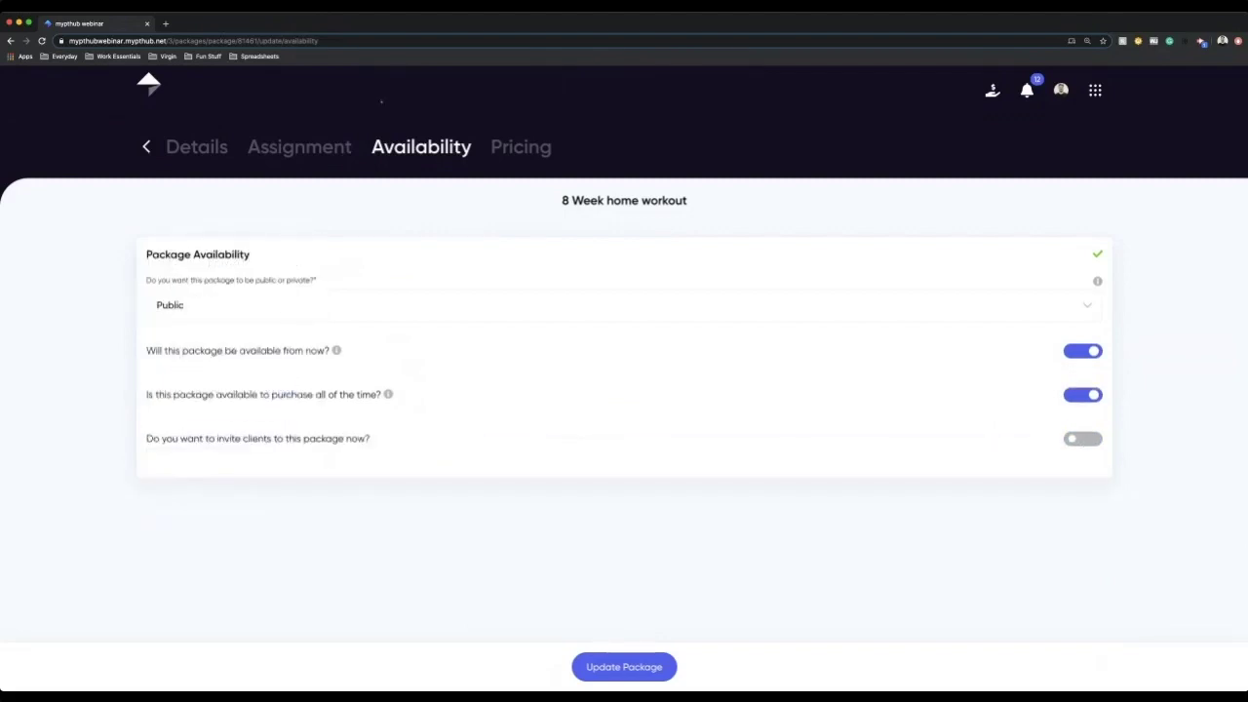
left_click(336, 146)
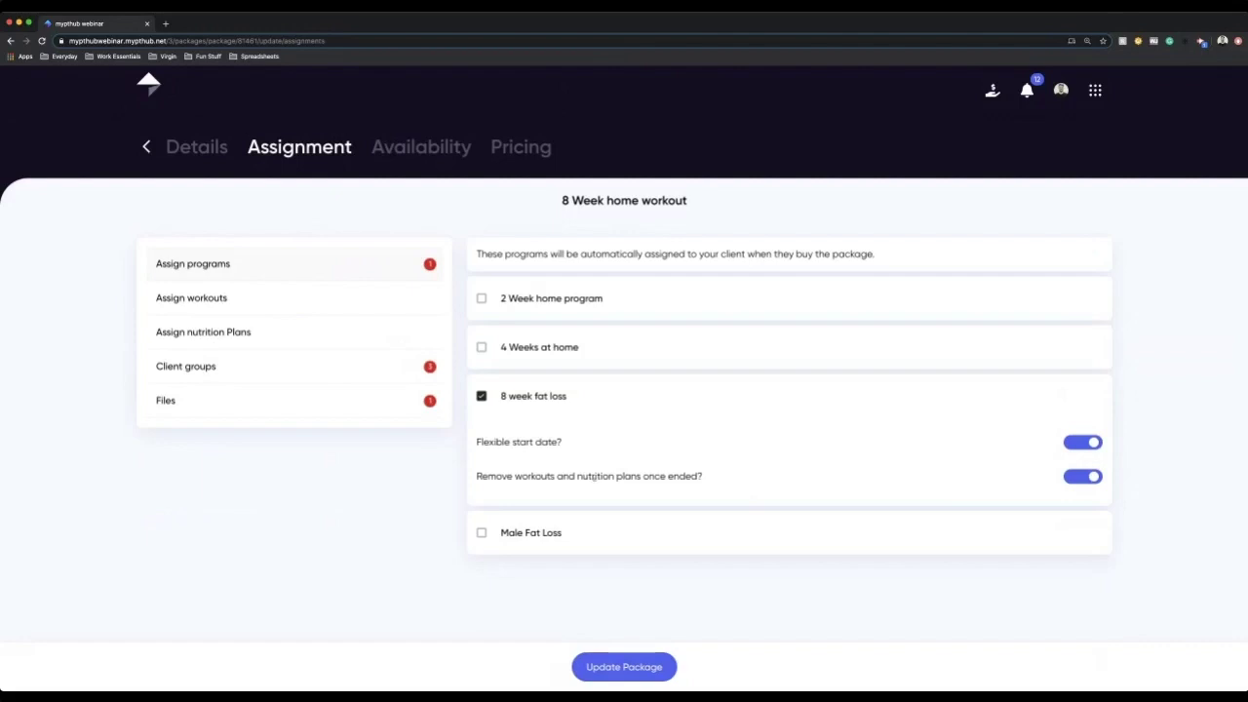
Review the 8 Week home workout package's client groups, turn on inviting clients in its availability, and view the groups offered for invitation
left_click(235, 361)
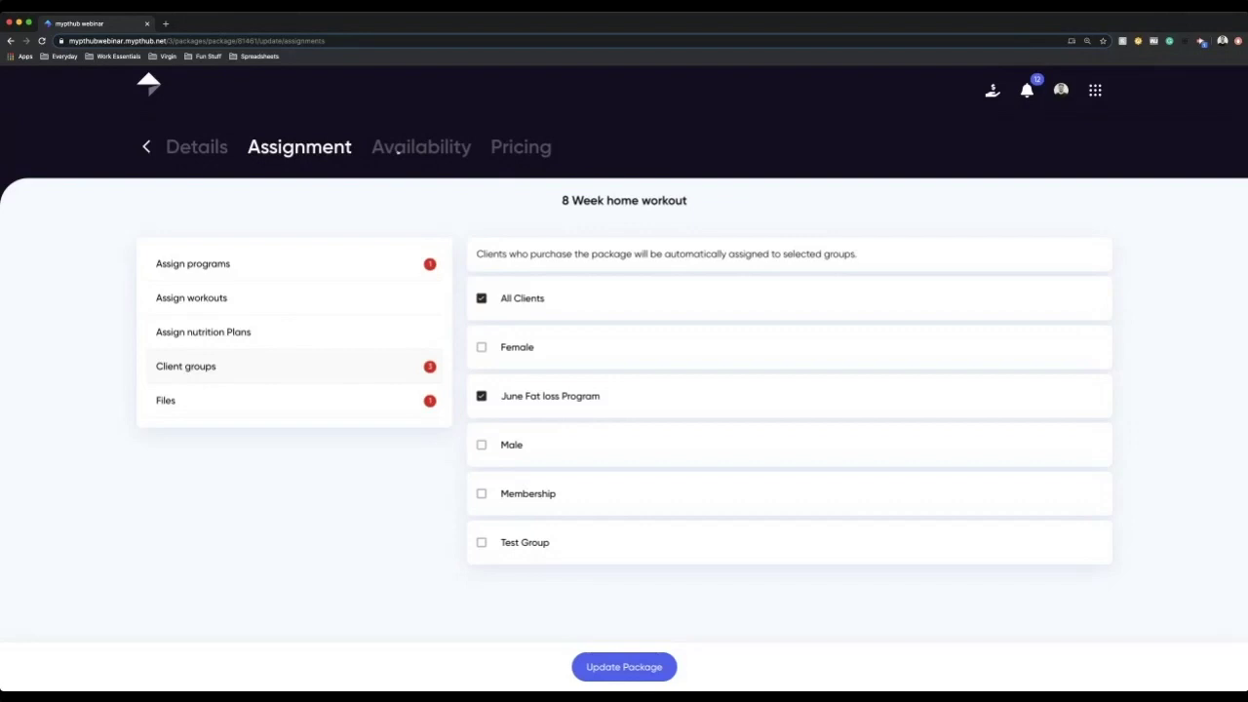
left_click(399, 150)
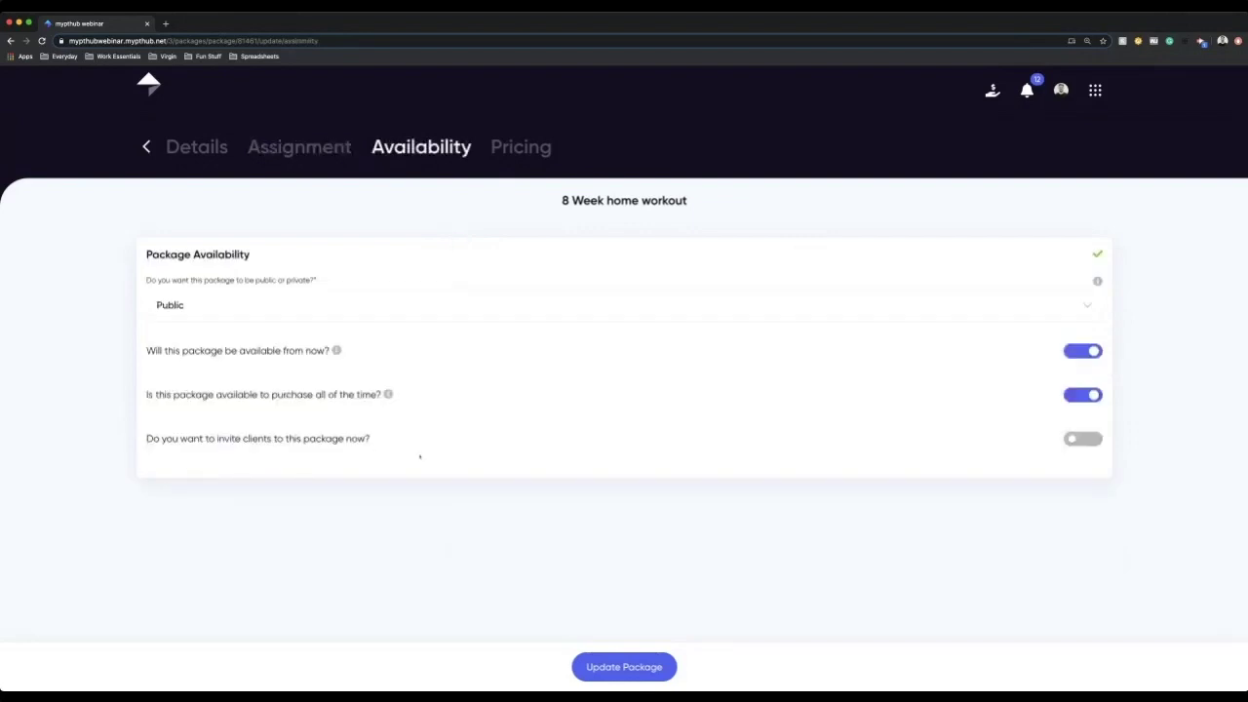
left_click(1083, 439)
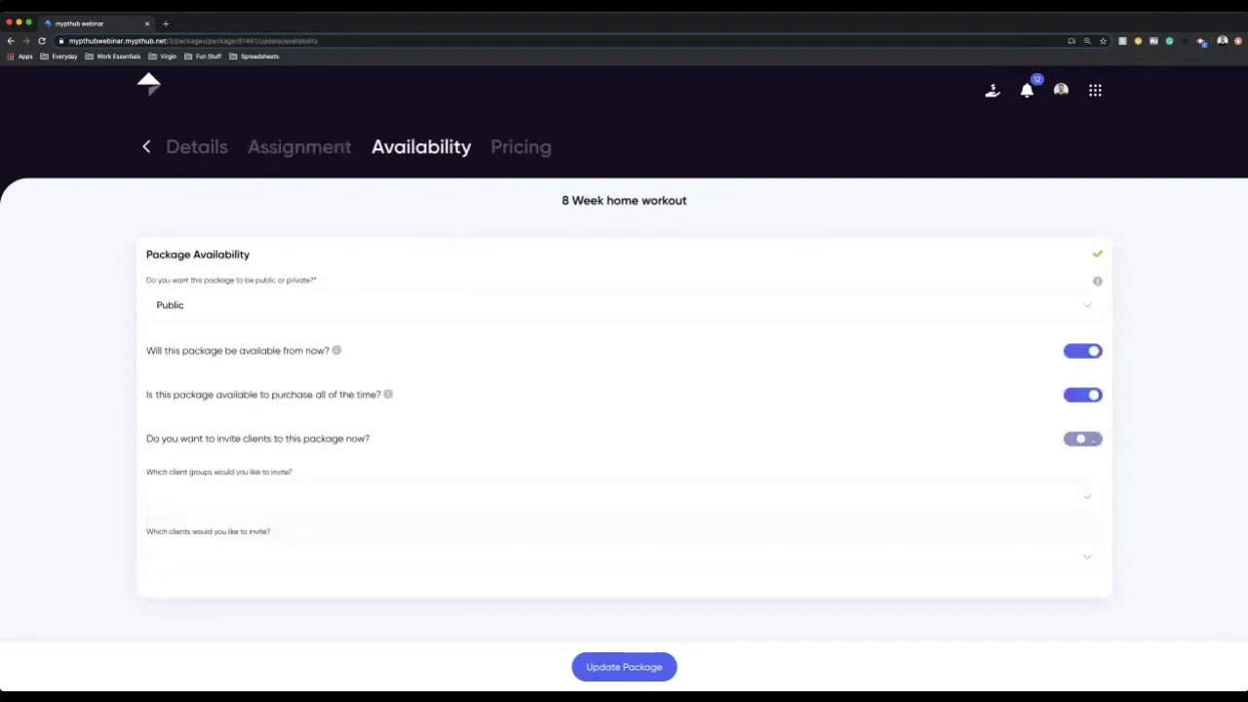
left_click(156, 498)
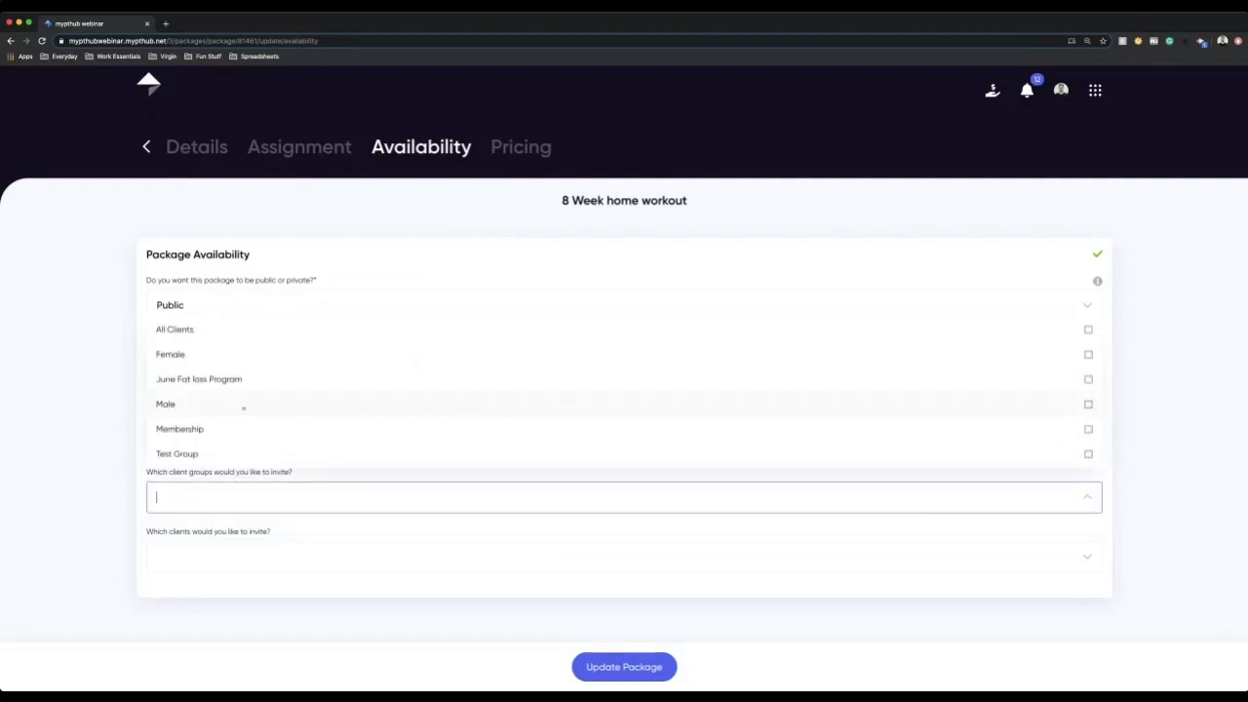
left_click(78, 449)
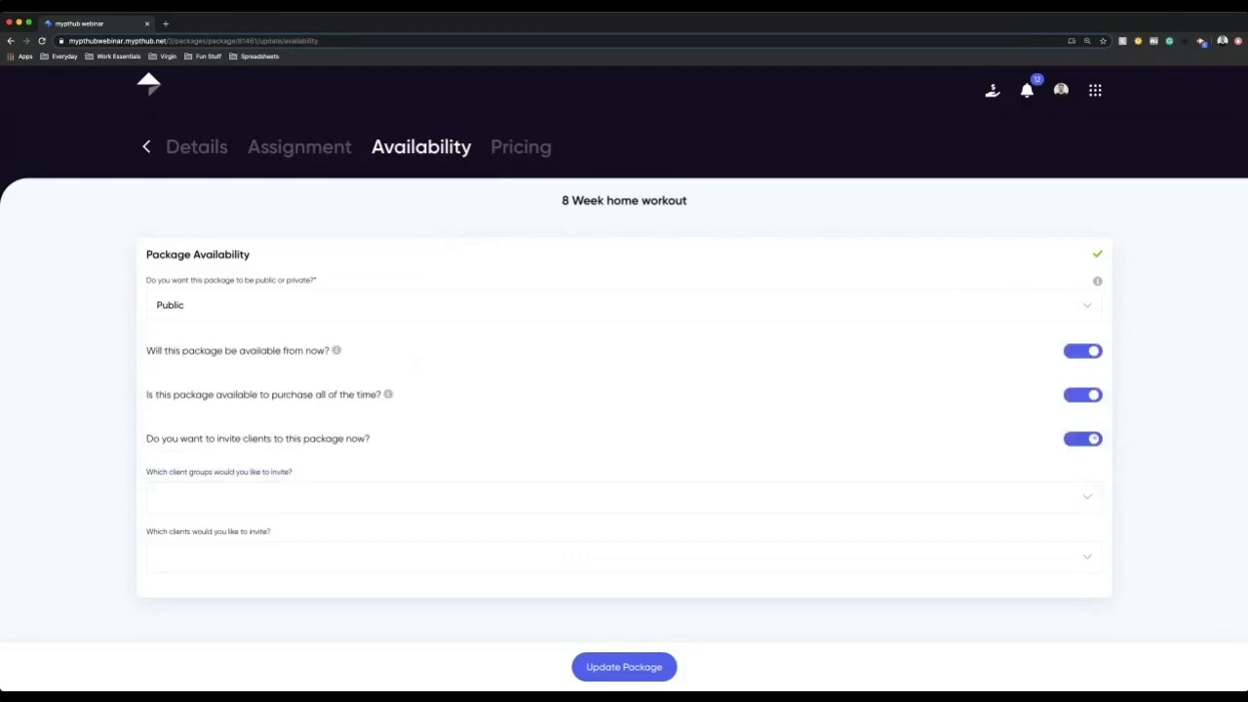
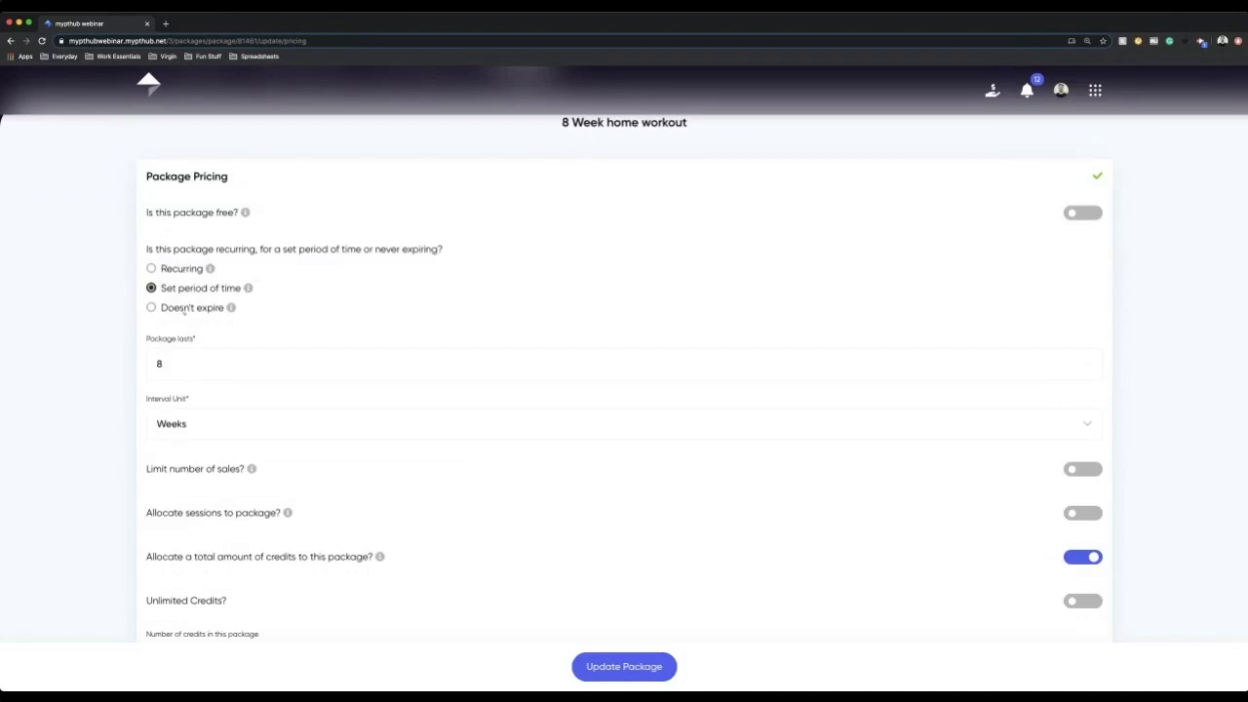
Try alternative durations of 5, 9 and 10 for the package's set period, and restore it to 8 weeks
left_click(193, 363)
key("BackSpace")
type("5")
key("BackSpace")
type("9")
key("BackSpace")
type("10")
key("BackSpace")
type("8")
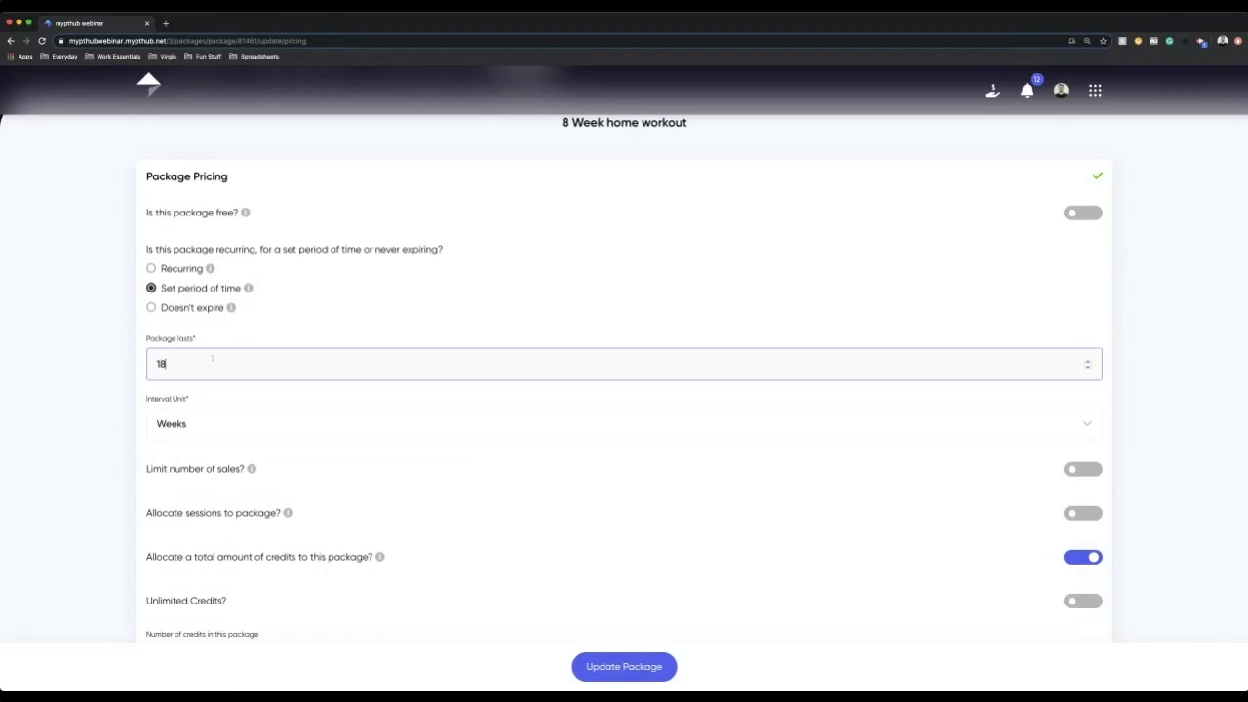
key("BackSpace")
key("BackSpace")
type("8")
left_click(37, 362)
Turn off the total credit allocation in the package's pricing and update the package
scroll(142, 422, "down", 1)
scroll(142, 422, "down", 2)
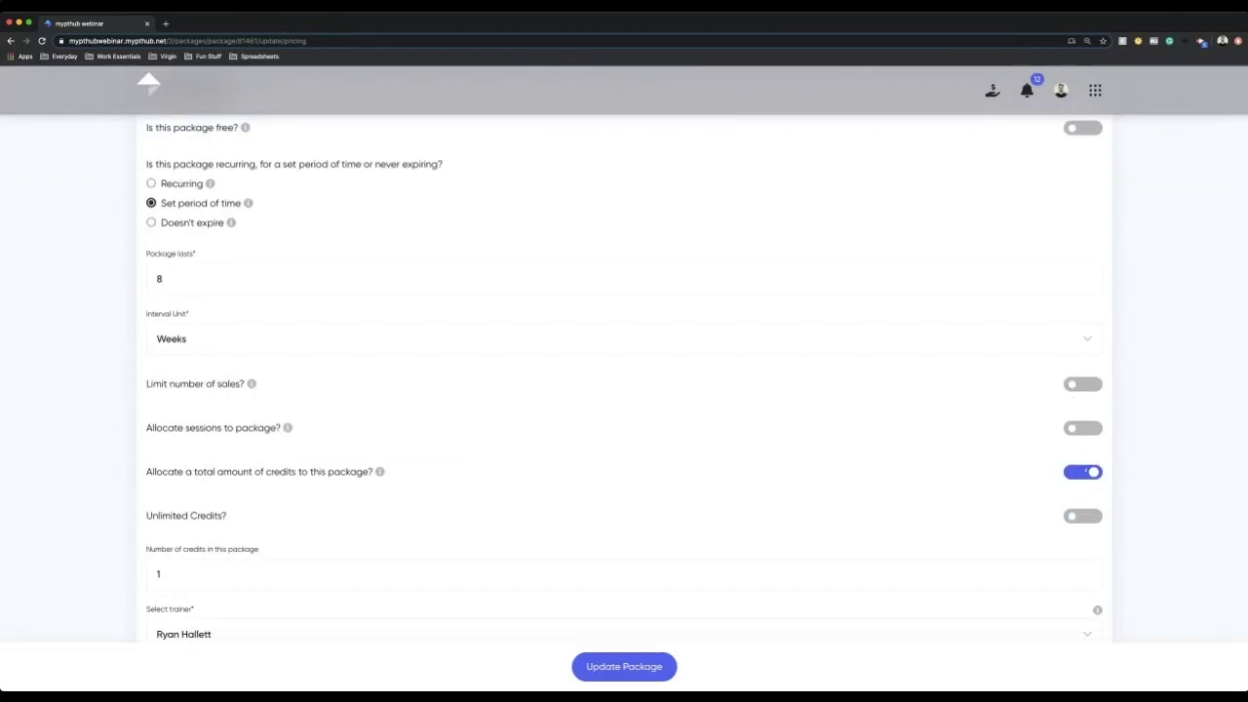
left_click(1082, 472)
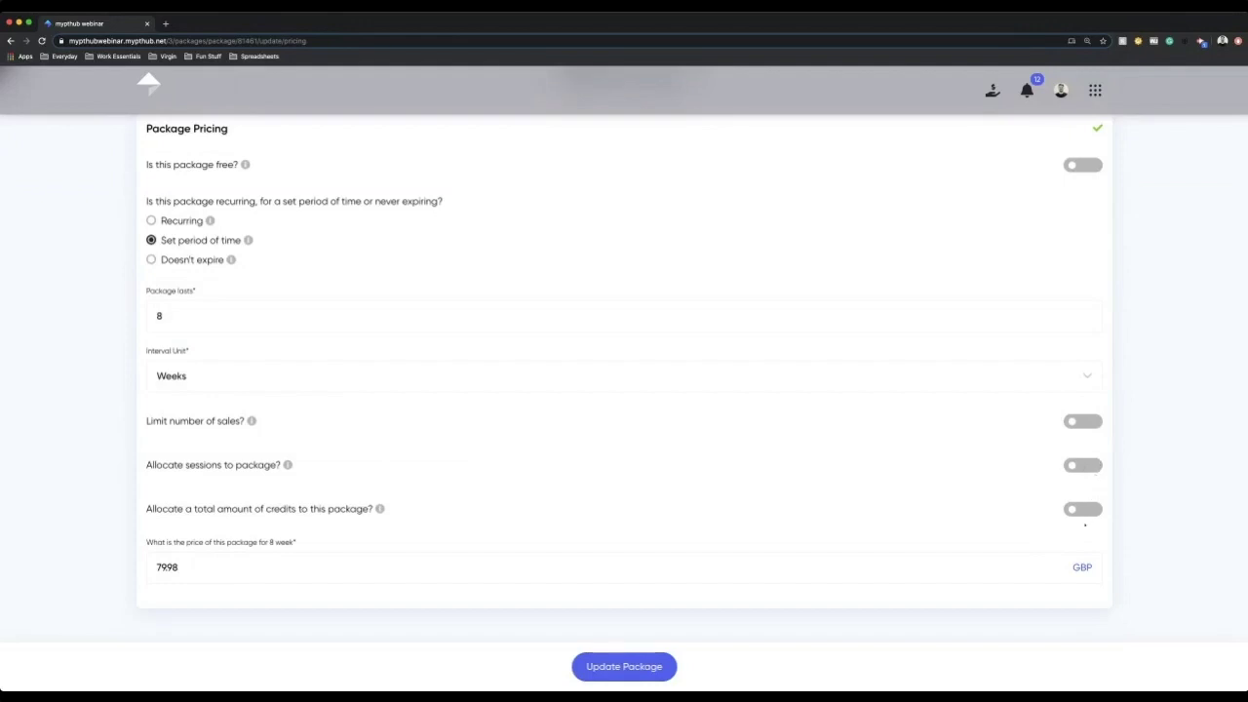
left_click(243, 565)
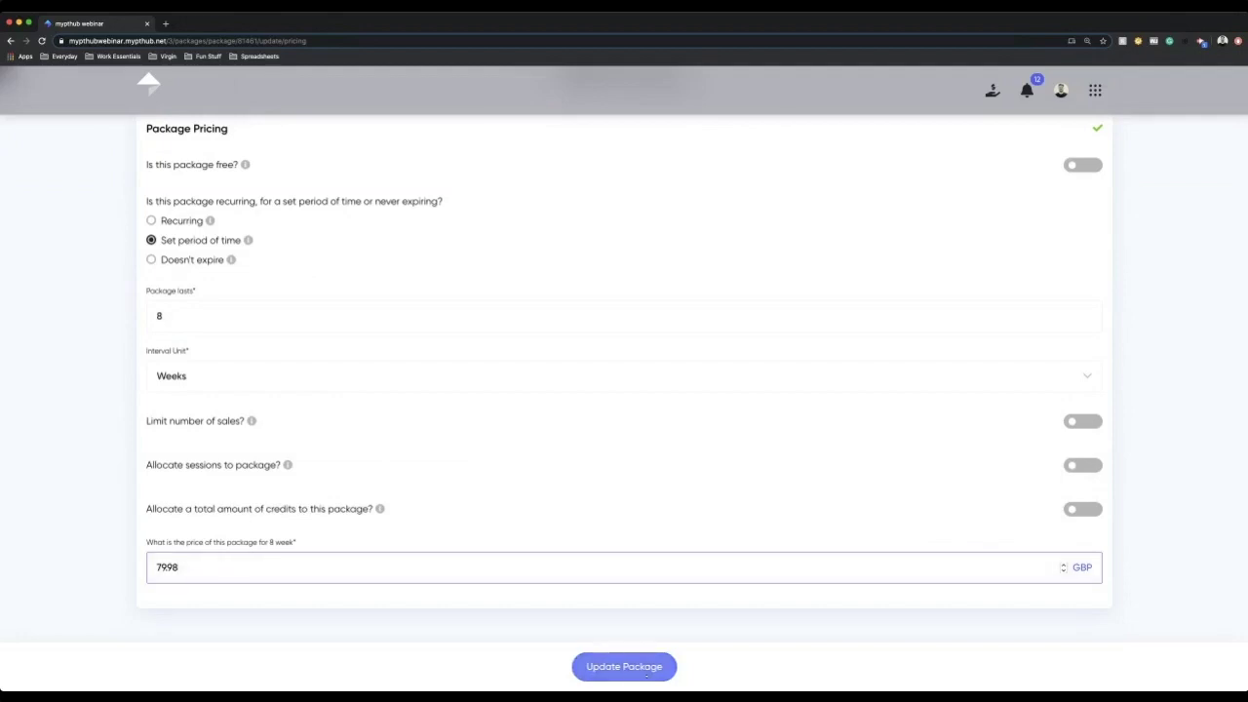
left_click(646, 673)
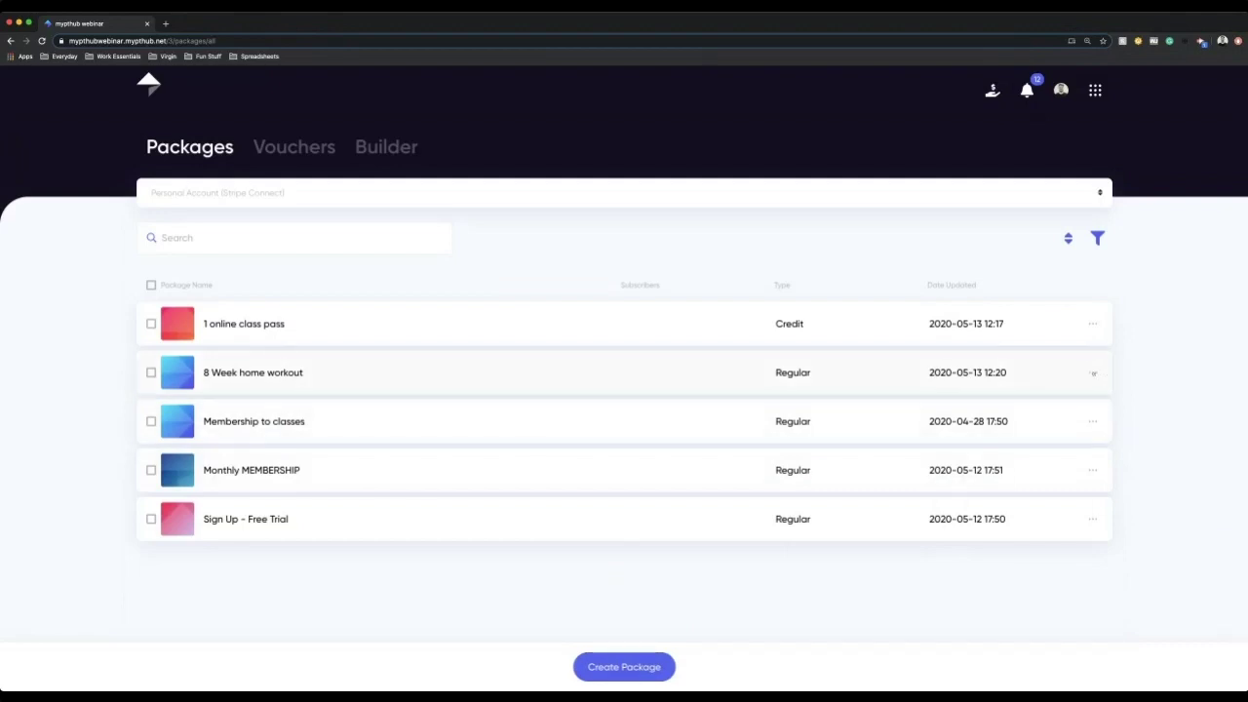
Get the share link for the 8 Week home workout package, highlight its social media URL, and close the link window
left_click(1093, 373)
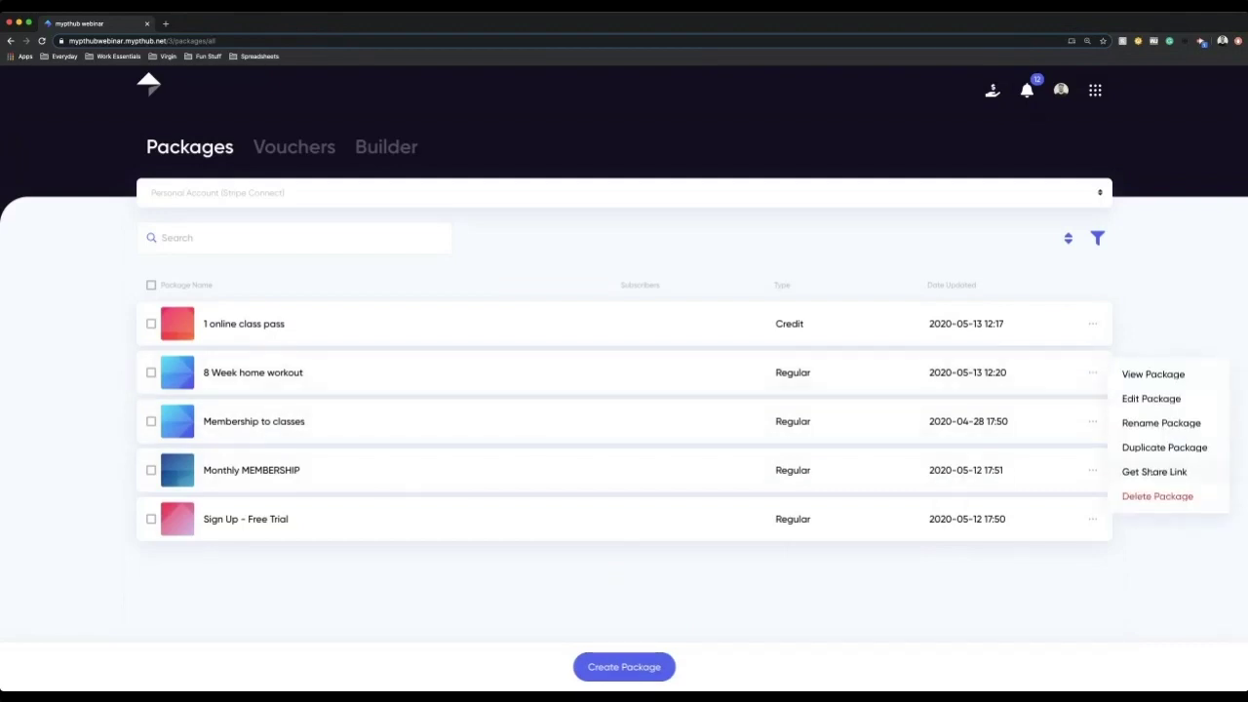
left_click(1155, 472)
left_click_drag(668, 524, 445, 525)
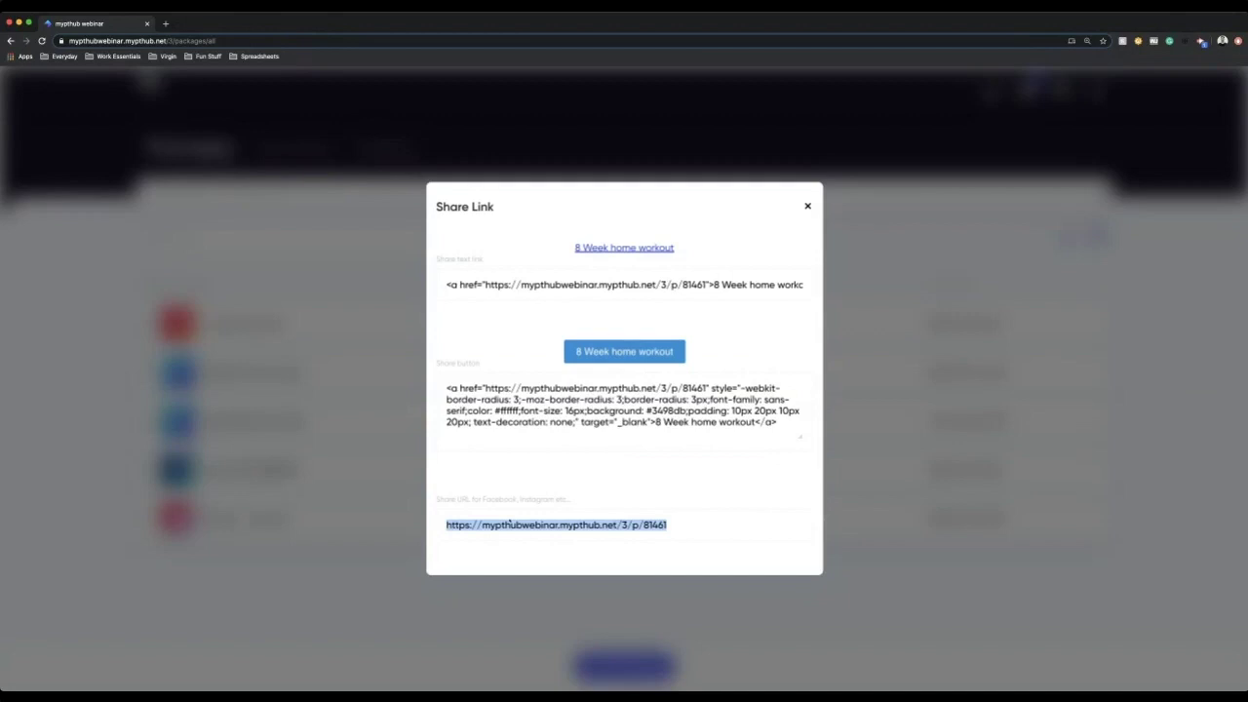
left_click(417, 514)
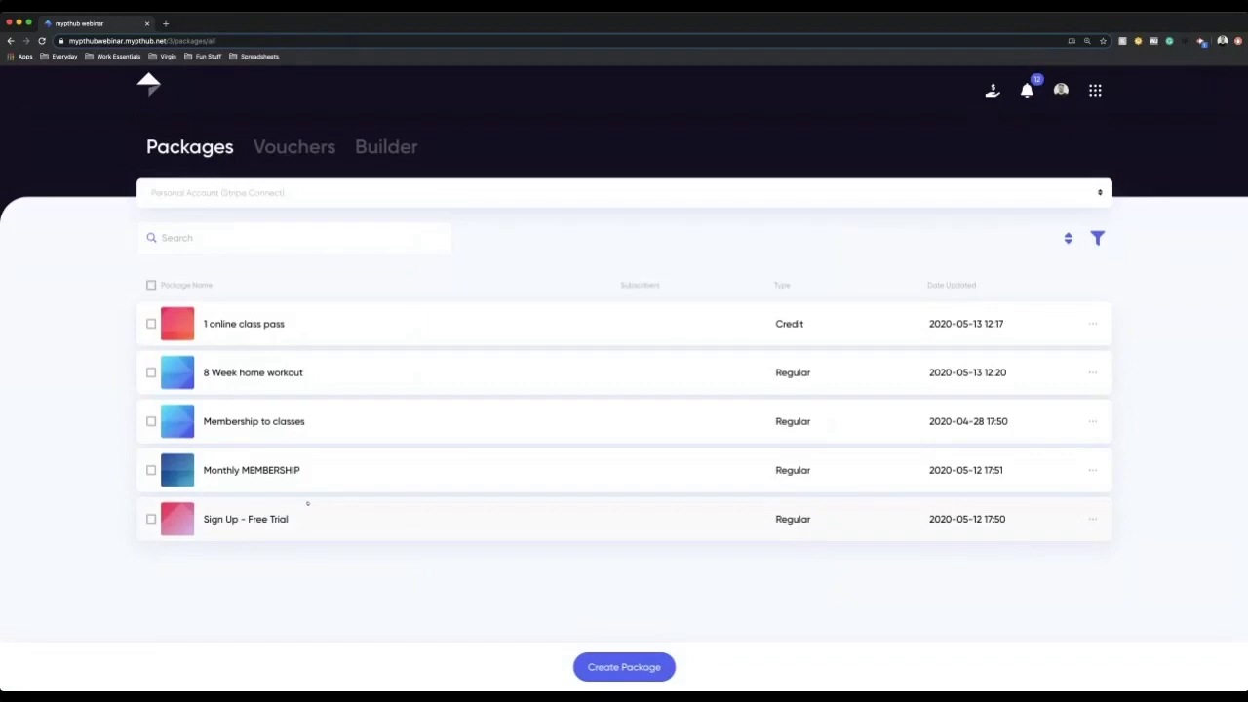
Open the Monthly MEMBERSHIP package and review its name, descriptions, post-purchase information and areas of fitness
left_click(271, 470)
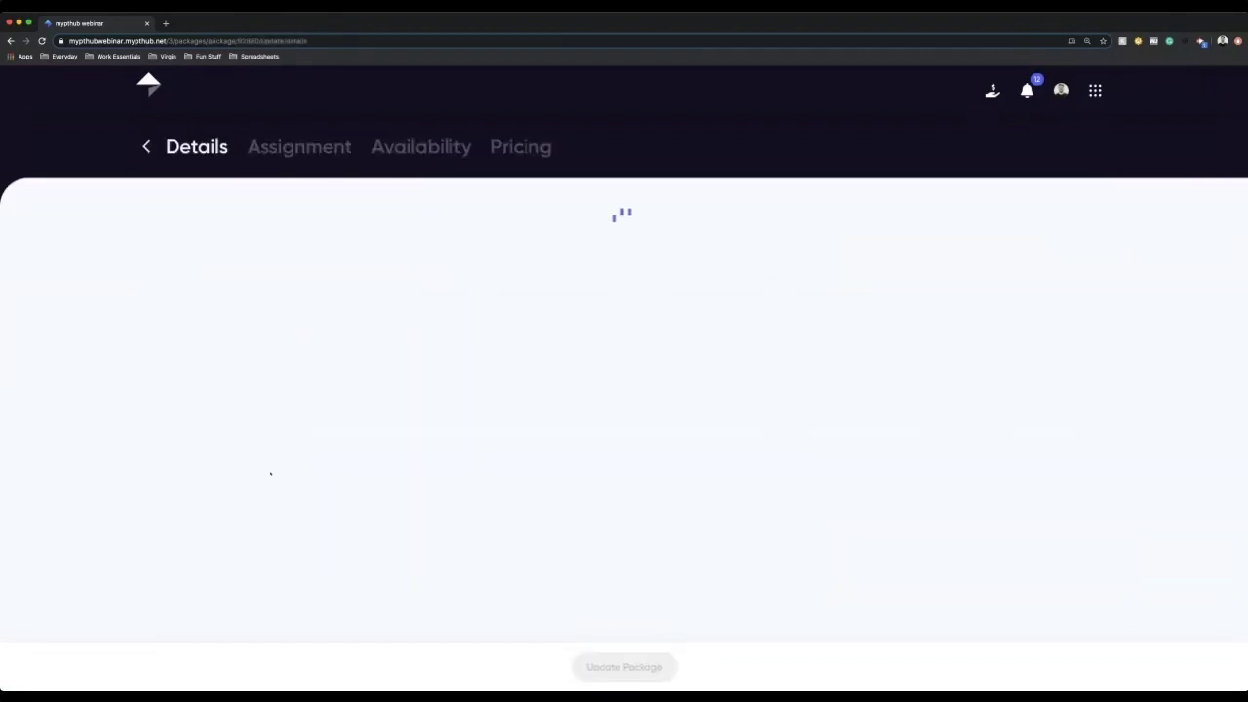
left_click(806, 303)
scroll(760, 322, "down", 3)
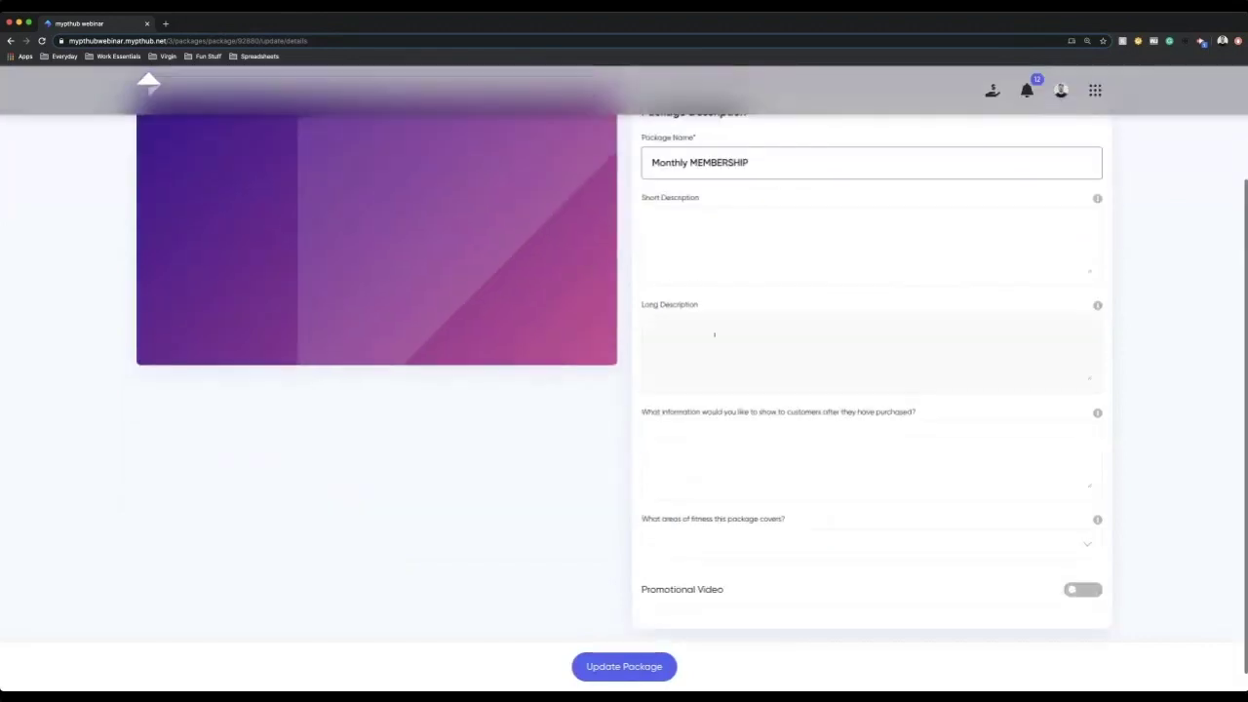
scroll(714, 334, "up", 2)
left_click(687, 346)
scroll(700, 383, "up", 1)
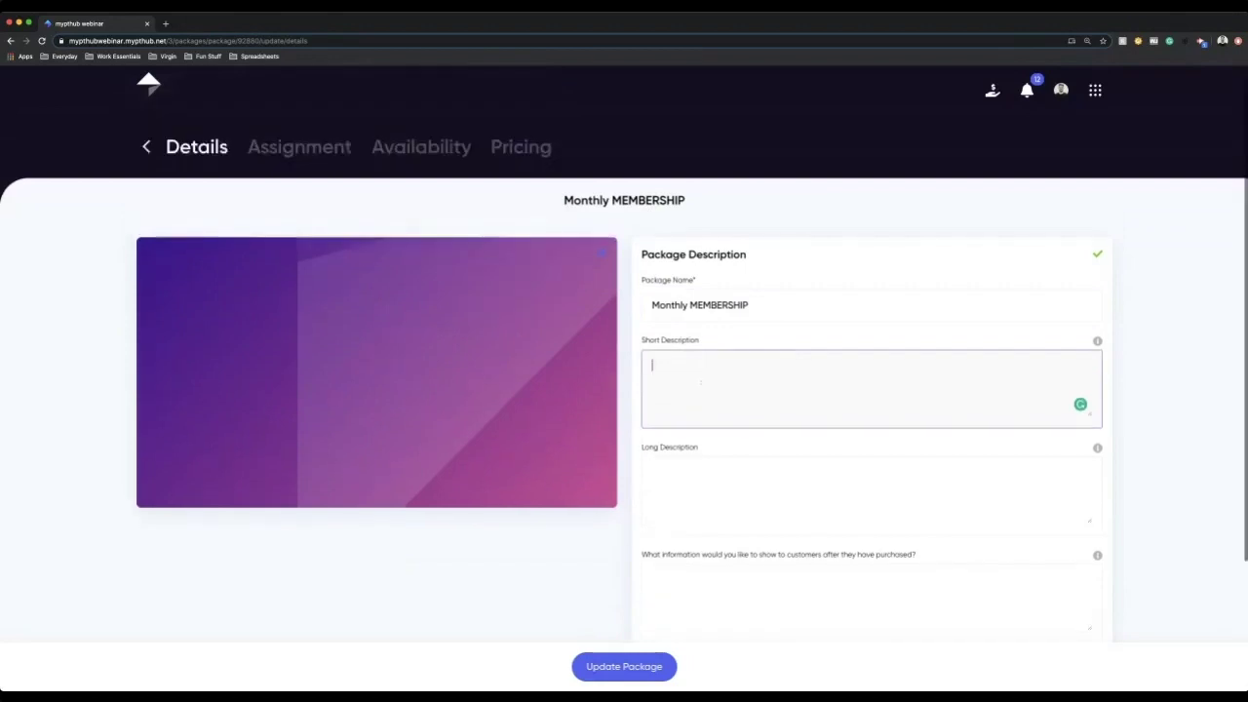
Review the Monthly MEMBERSHIP package's assigned client groups and the workouts available for assignment
left_click(299, 146)
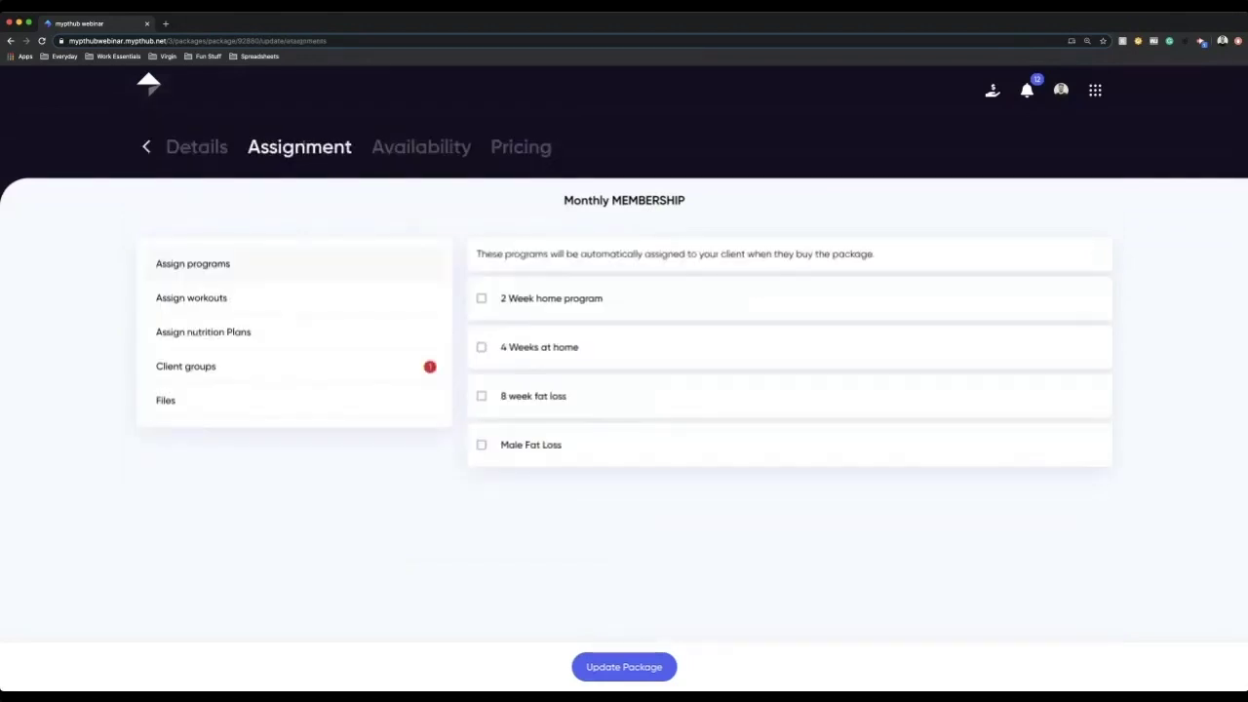
left_click(224, 370)
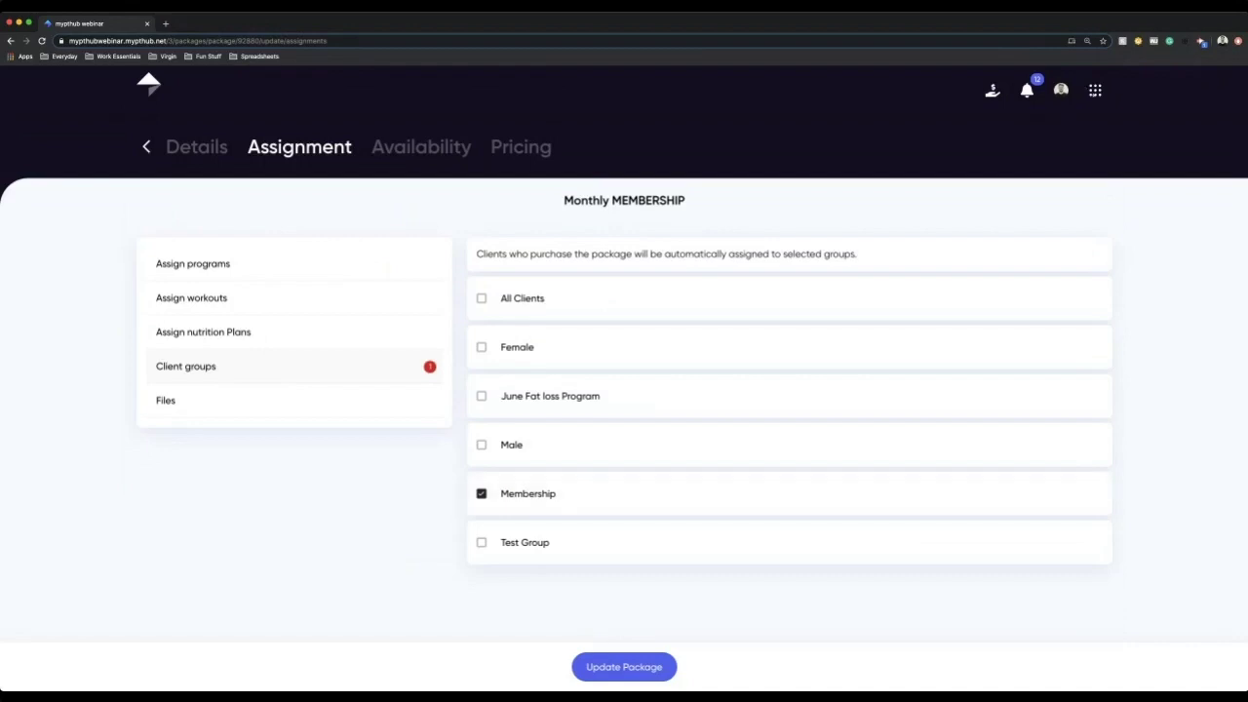
left_click(1095, 89)
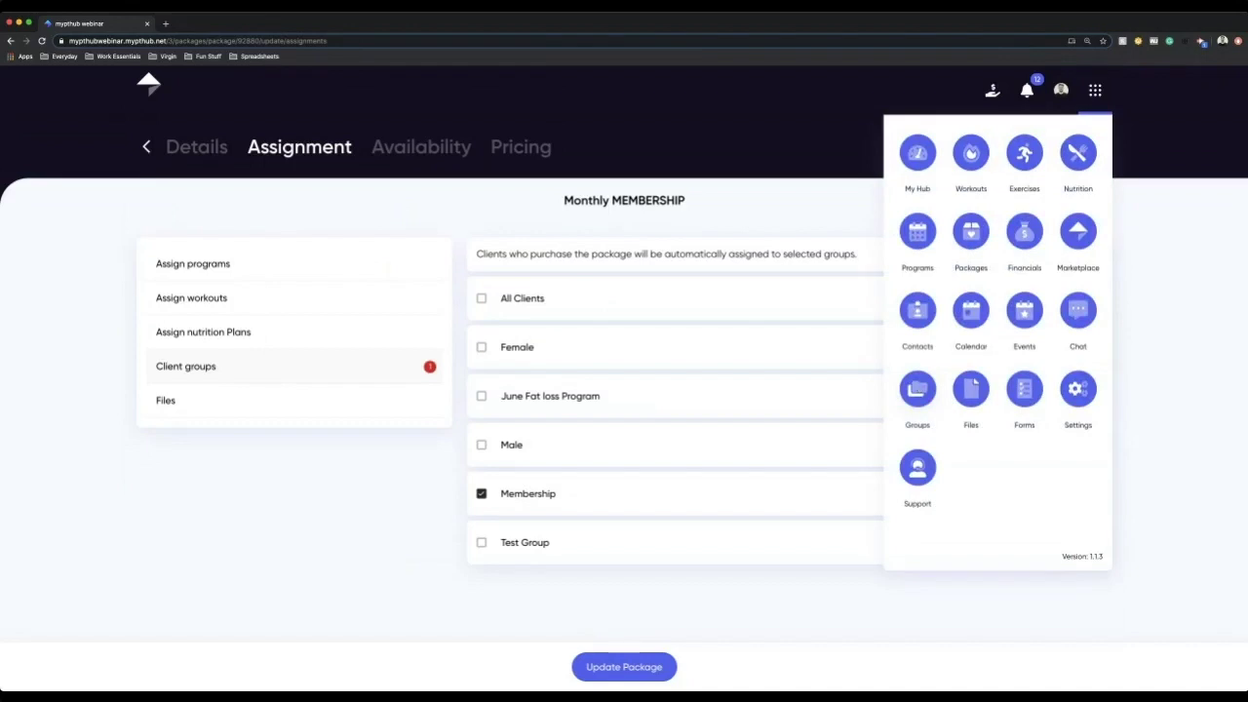
left_click(445, 293)
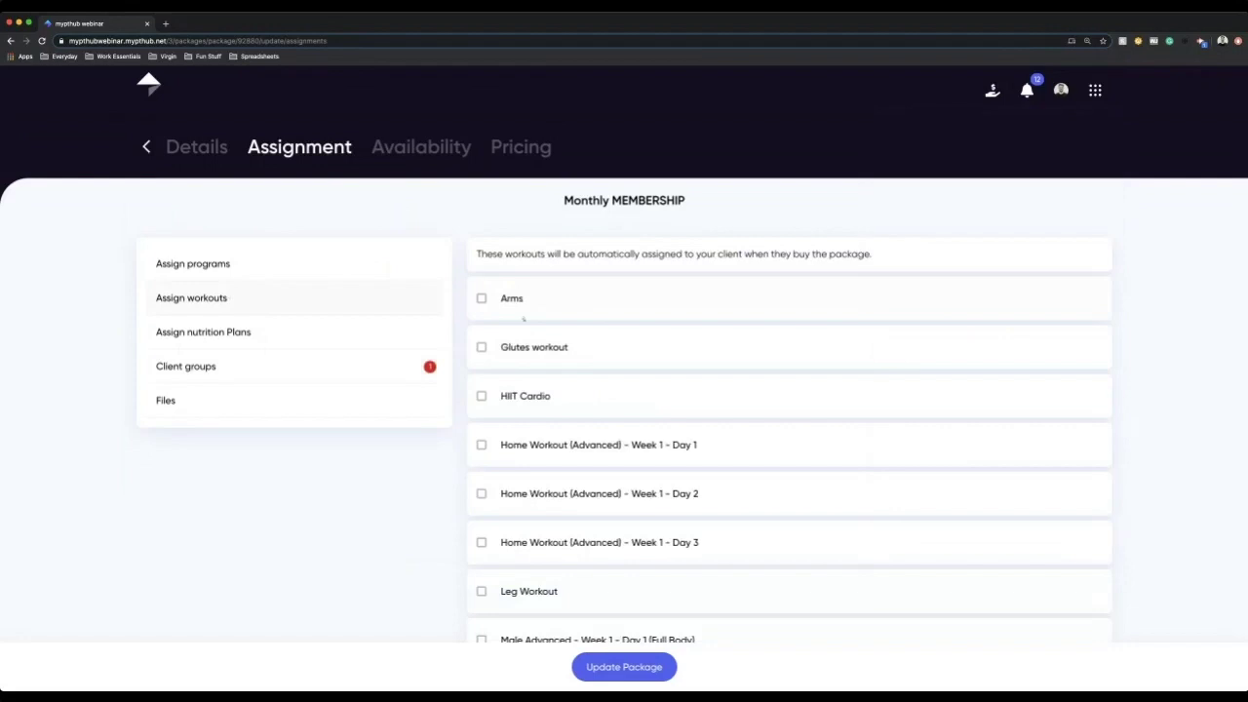
left_click(520, 335)
In the Monthly MEMBERSHIP package's availability, turn on inviting clients and choose the June Fat loss Program group
left_click(421, 146)
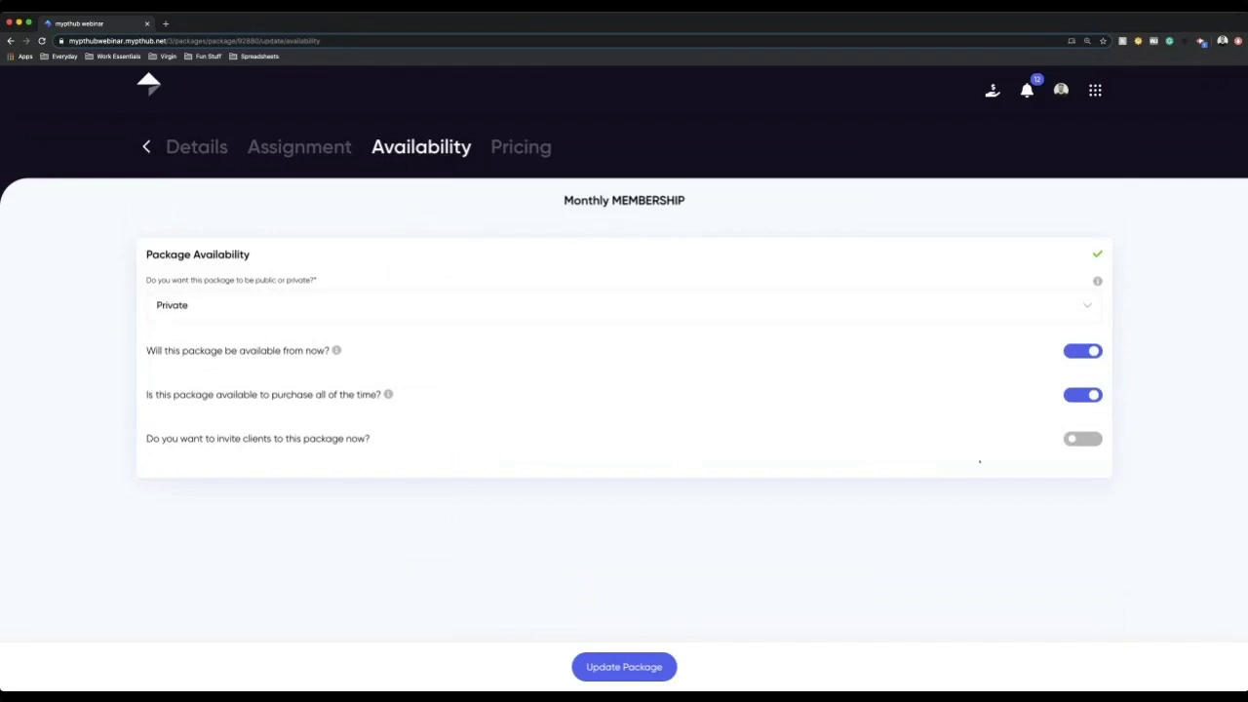
left_click(1077, 439)
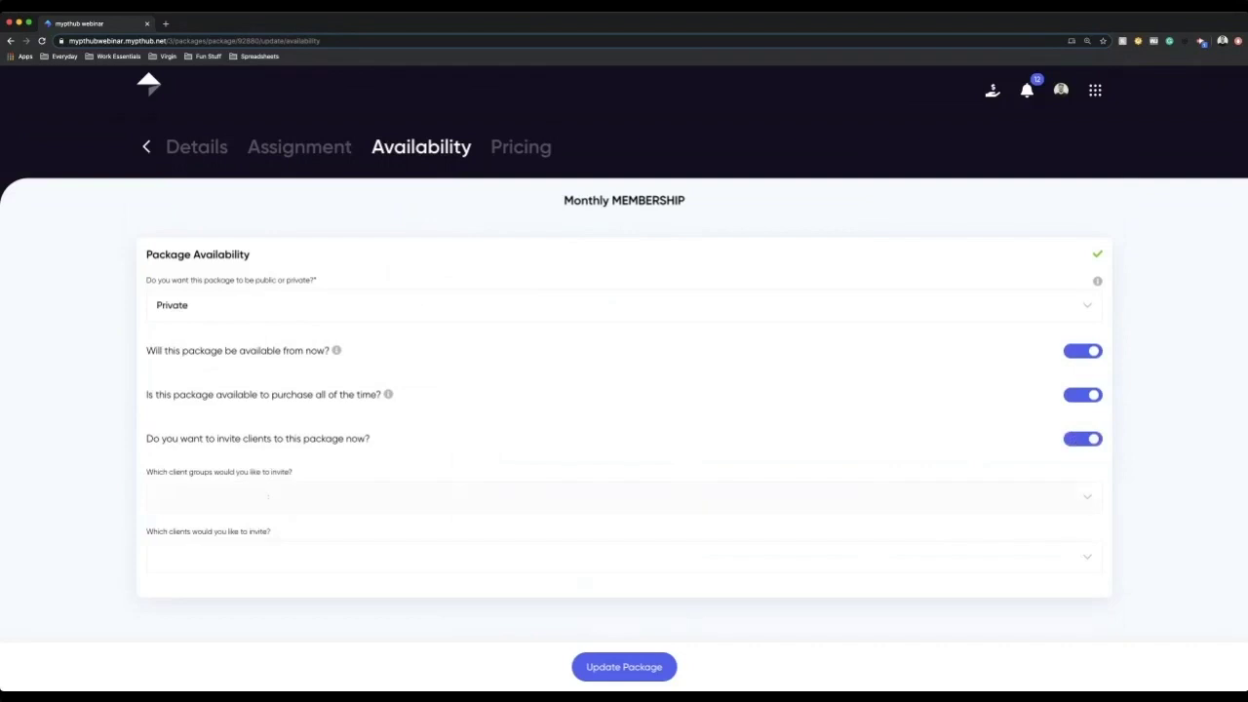
left_click(268, 497)
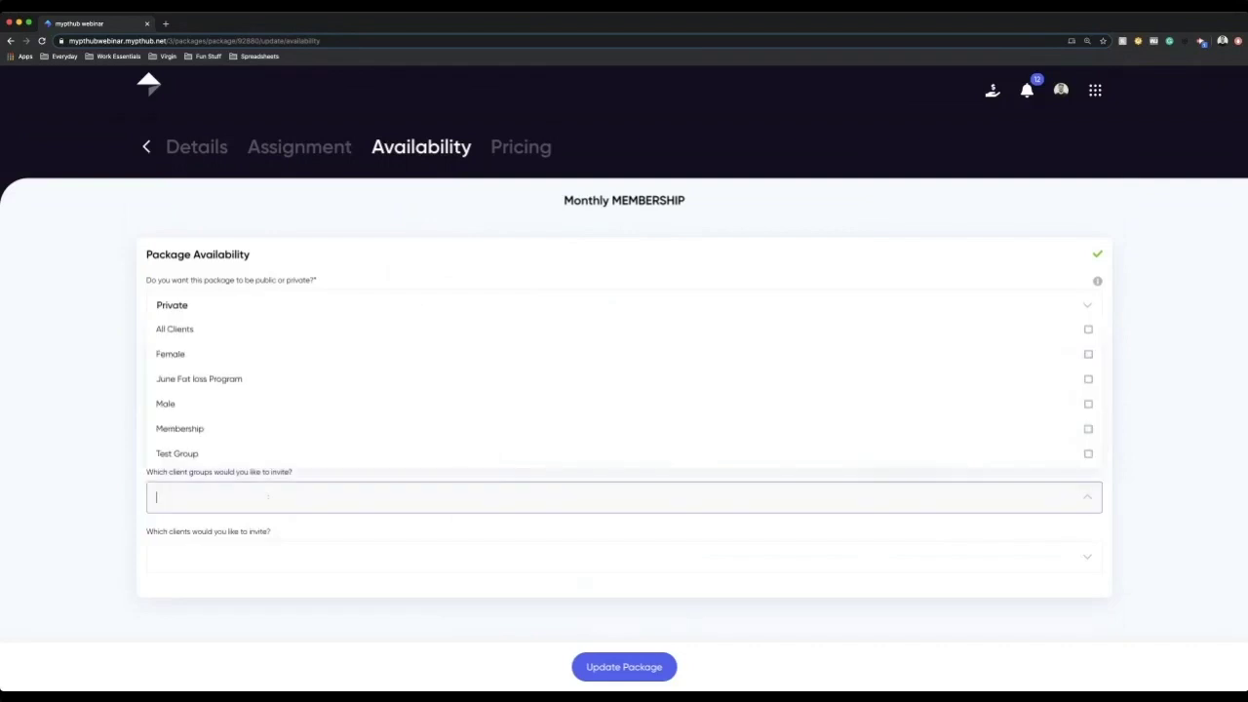
left_click(209, 381)
left_click(57, 438)
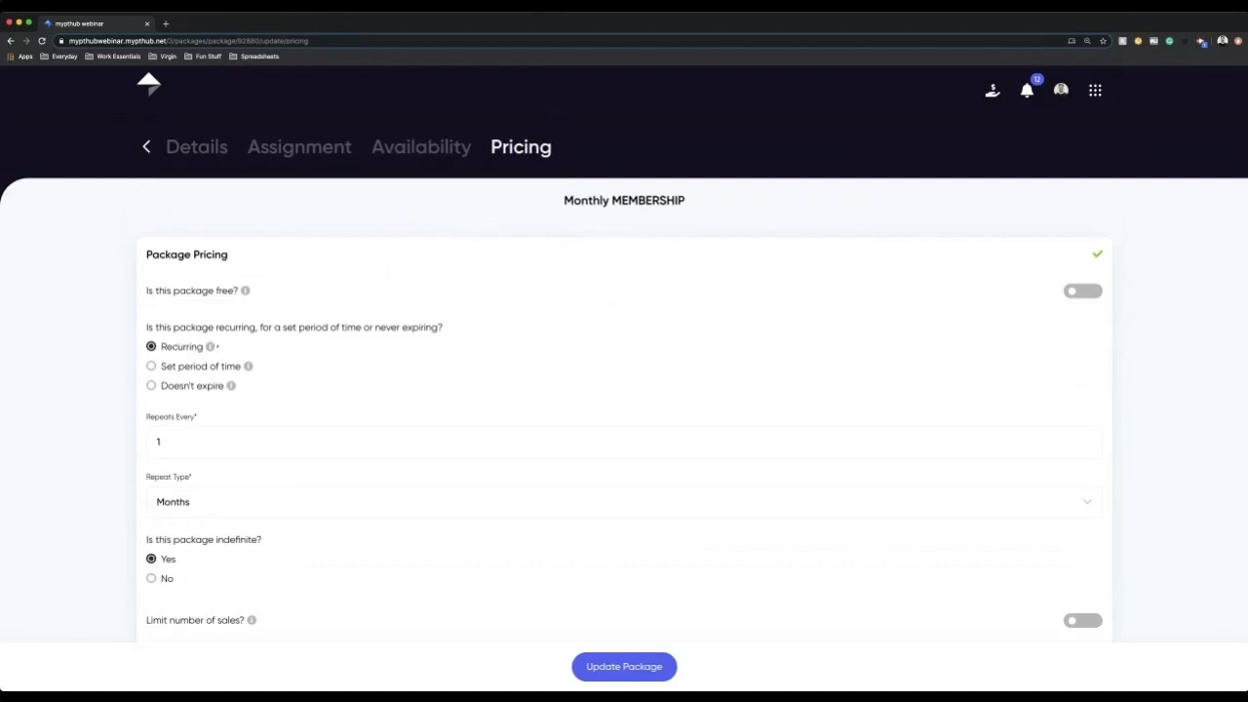
Review the Monthly MEMBERSHIP package's recurring pricing settings, including the repeat type options
scroll(298, 363, "down", 2)
left_click(213, 434)
left_click(62, 415)
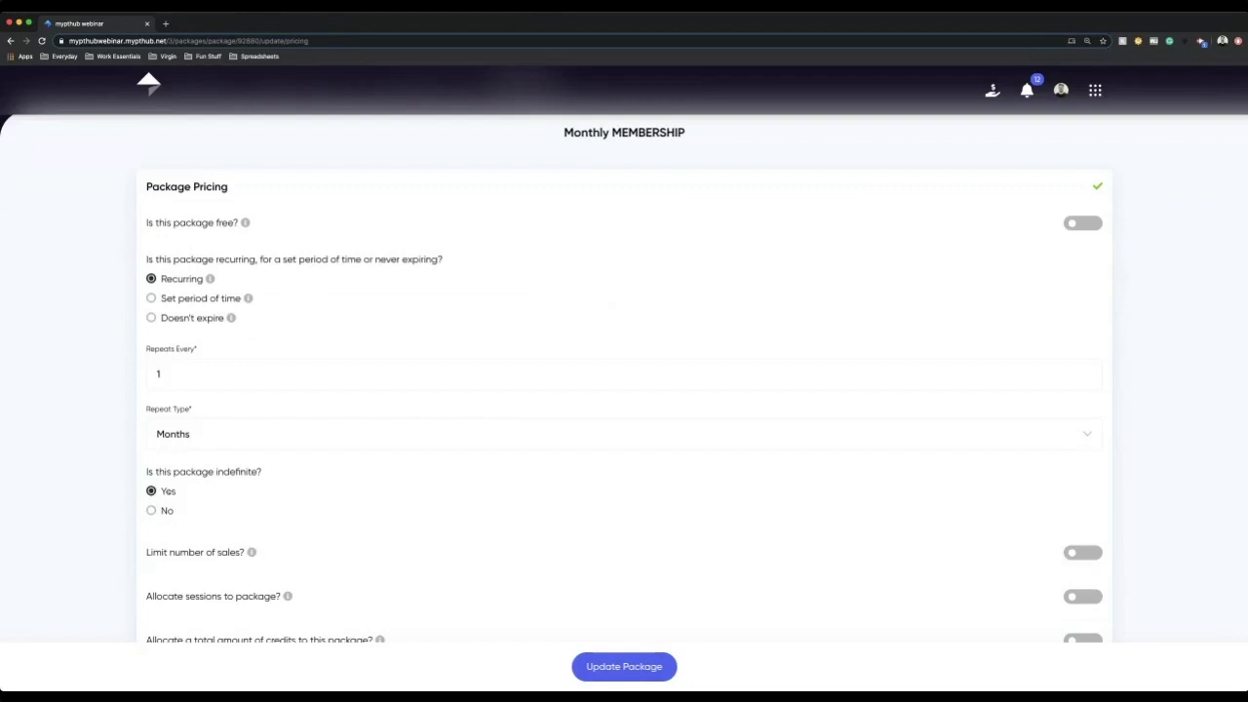
scroll(851, 445, "down", 2)
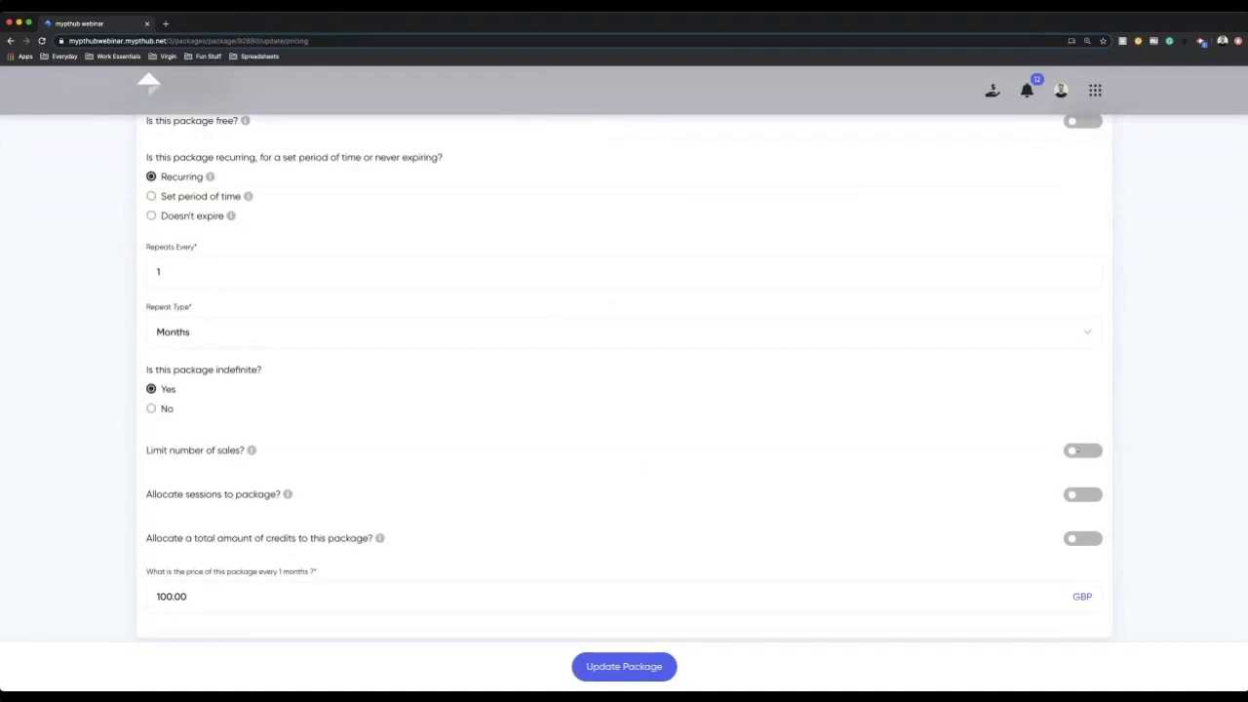
Try limiting the number of sales to 20, turn the limit off again, and update the Monthly MEMBERSHIP package
left_click(1080, 450)
type("20")
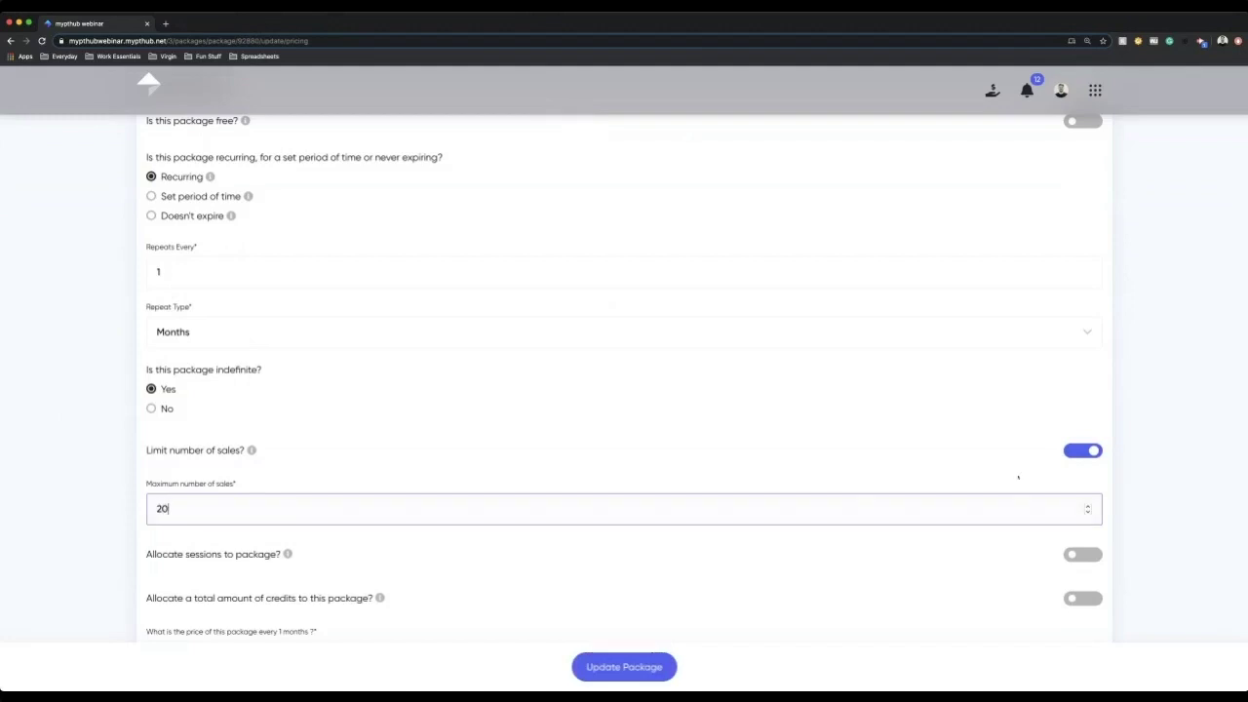
left_click(1083, 451)
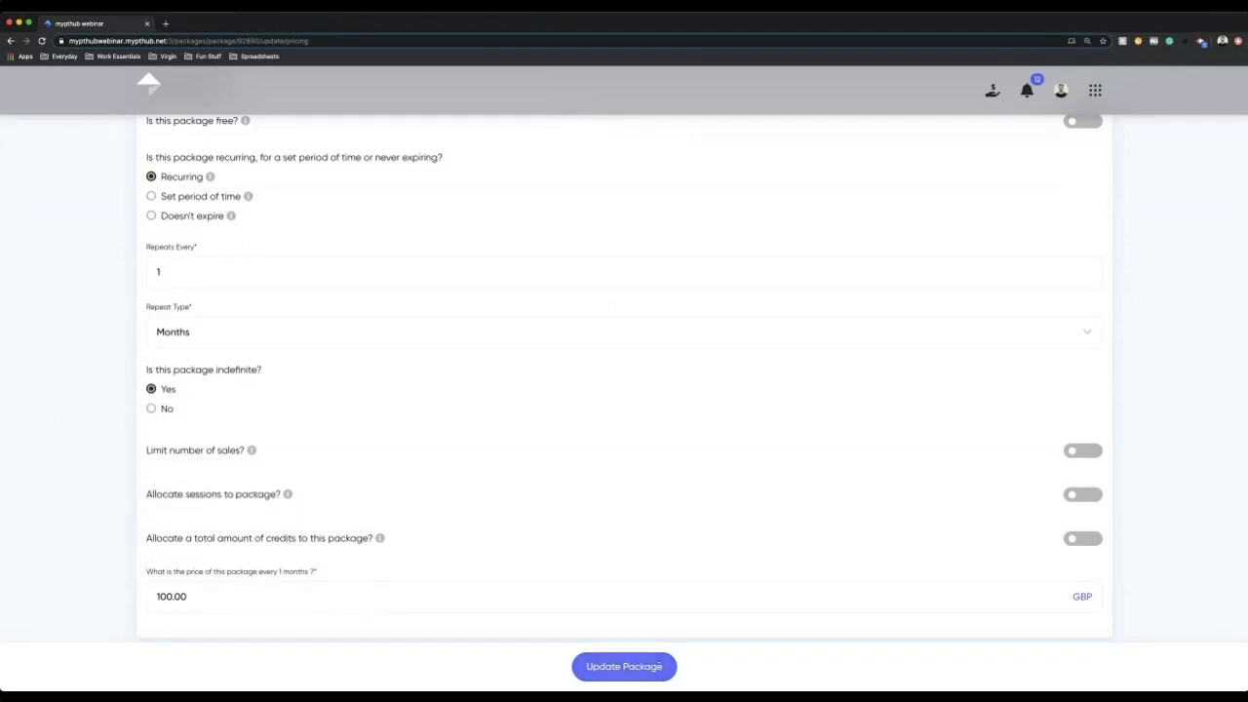
left_click(625, 668)
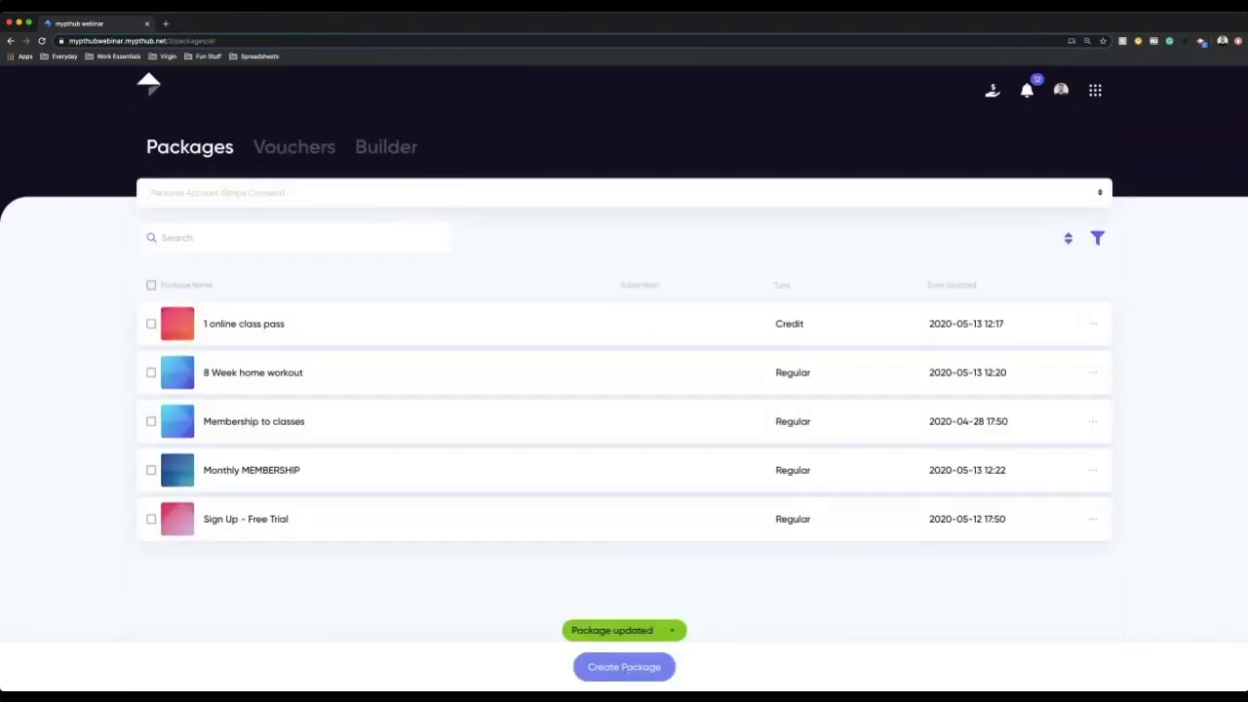
In the Membership to classes package's pricing, turn on unlimited credits and make them usable on the Live home workout event
left_click(298, 428)
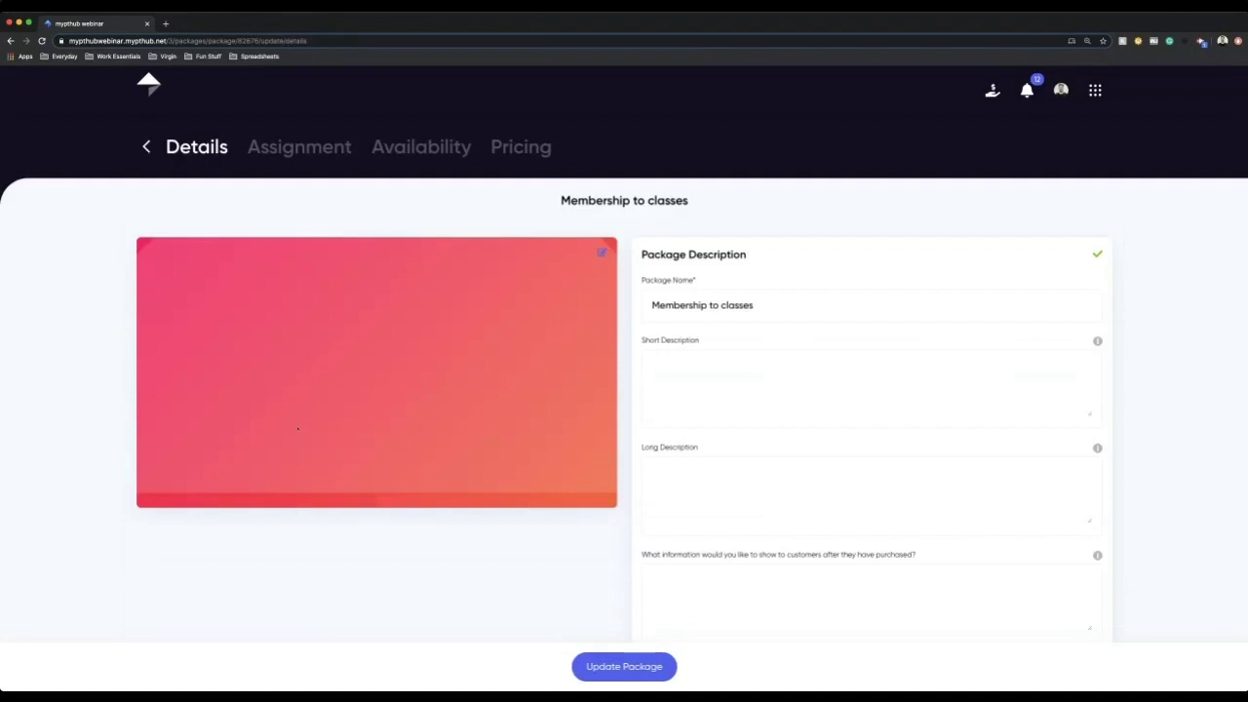
left_click(509, 148)
scroll(278, 549, "down", 3)
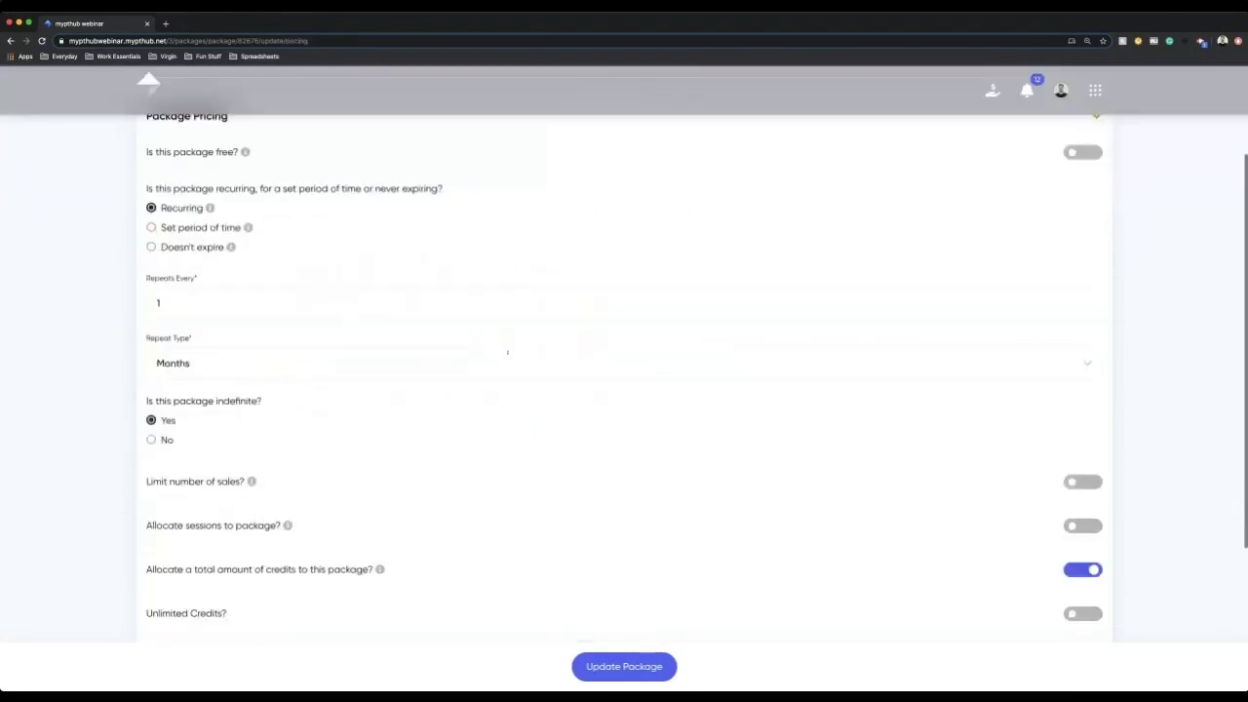
scroll(278, 550, "down", 2)
left_click(1081, 502)
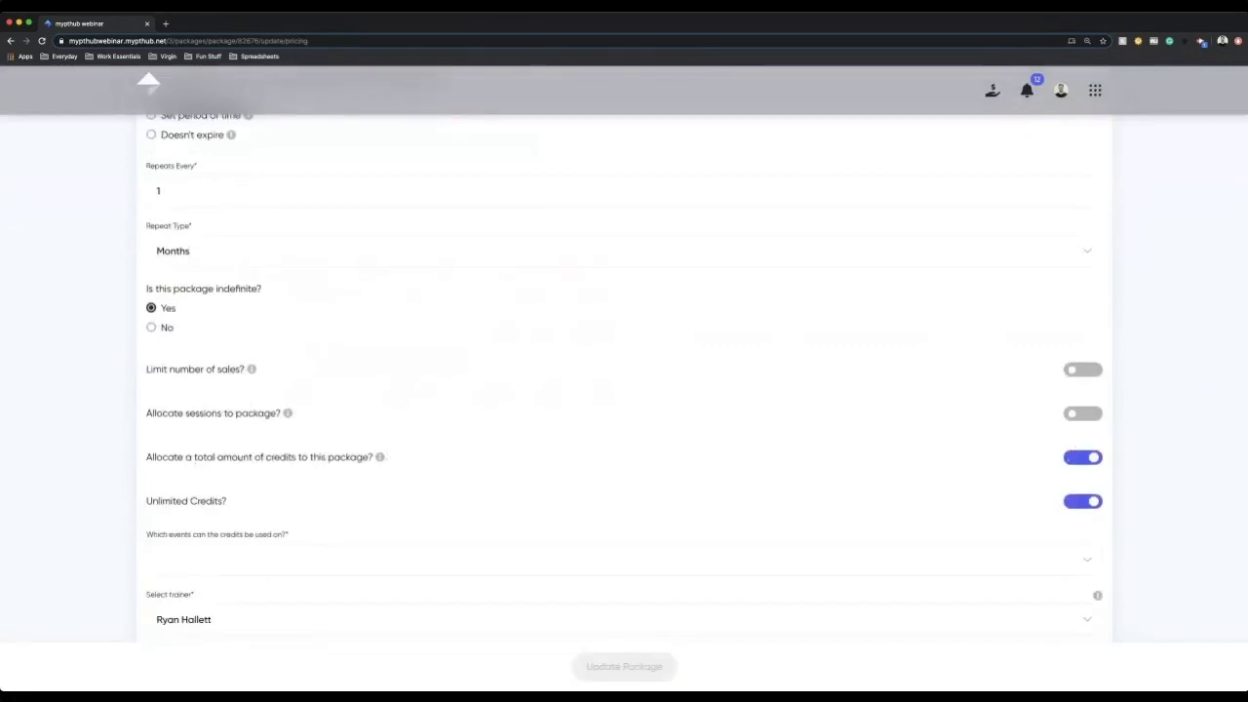
left_click(1063, 559)
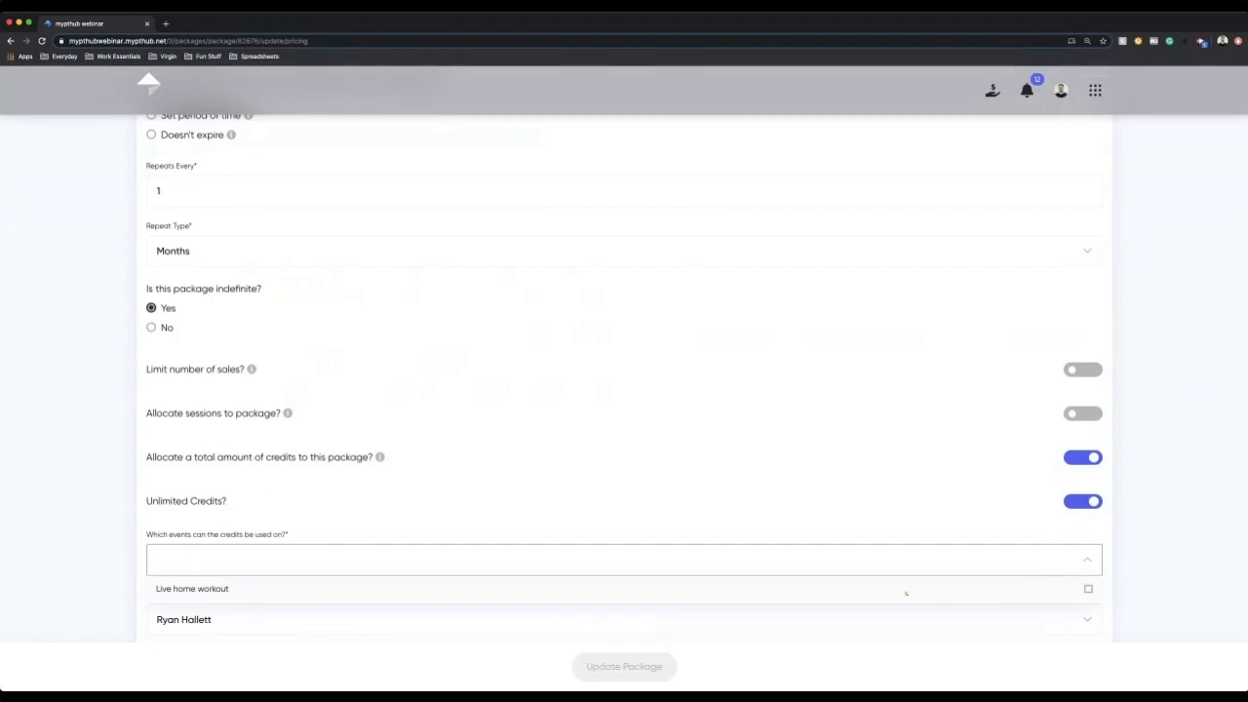
left_click(374, 589)
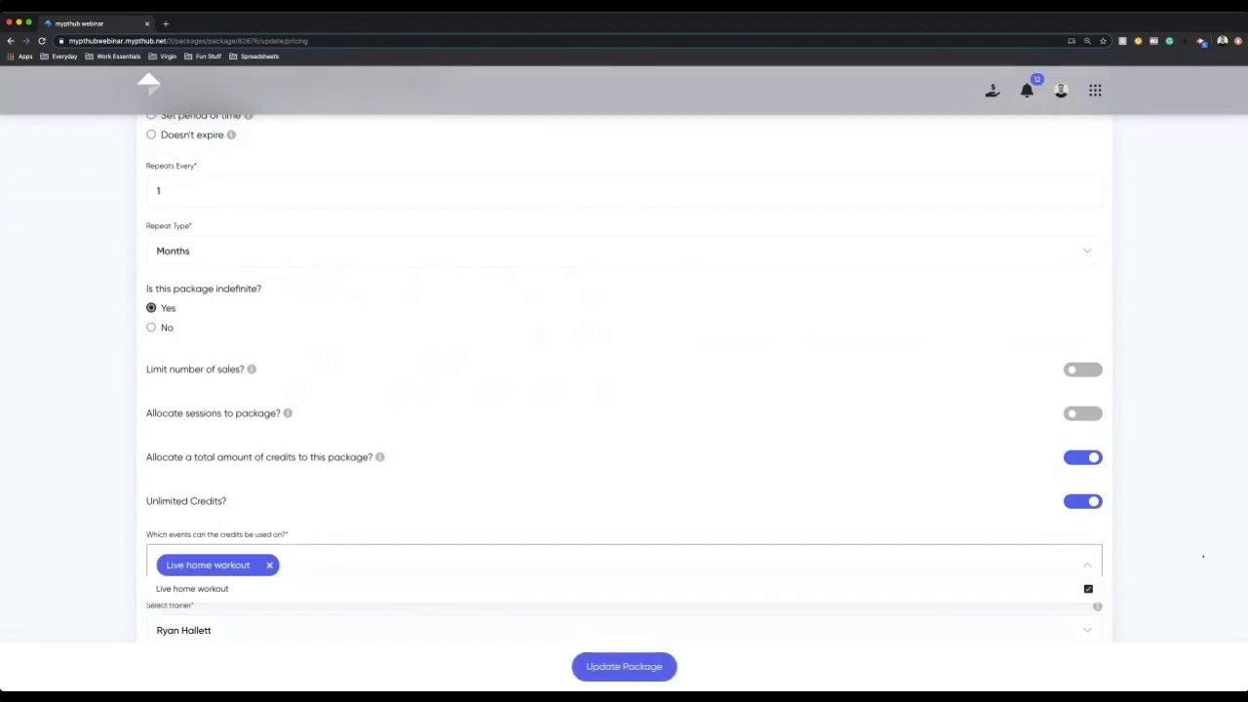
Set the Membership to classes package's monthly price to 1000 GBP and update the package
left_click(1176, 589)
scroll(1176, 589, "down", 2)
left_click(250, 572)
key("BackSpace")
key("BackSpace")
key("BackSpace")
type("0")
scroll(207, 170, "up", 2)
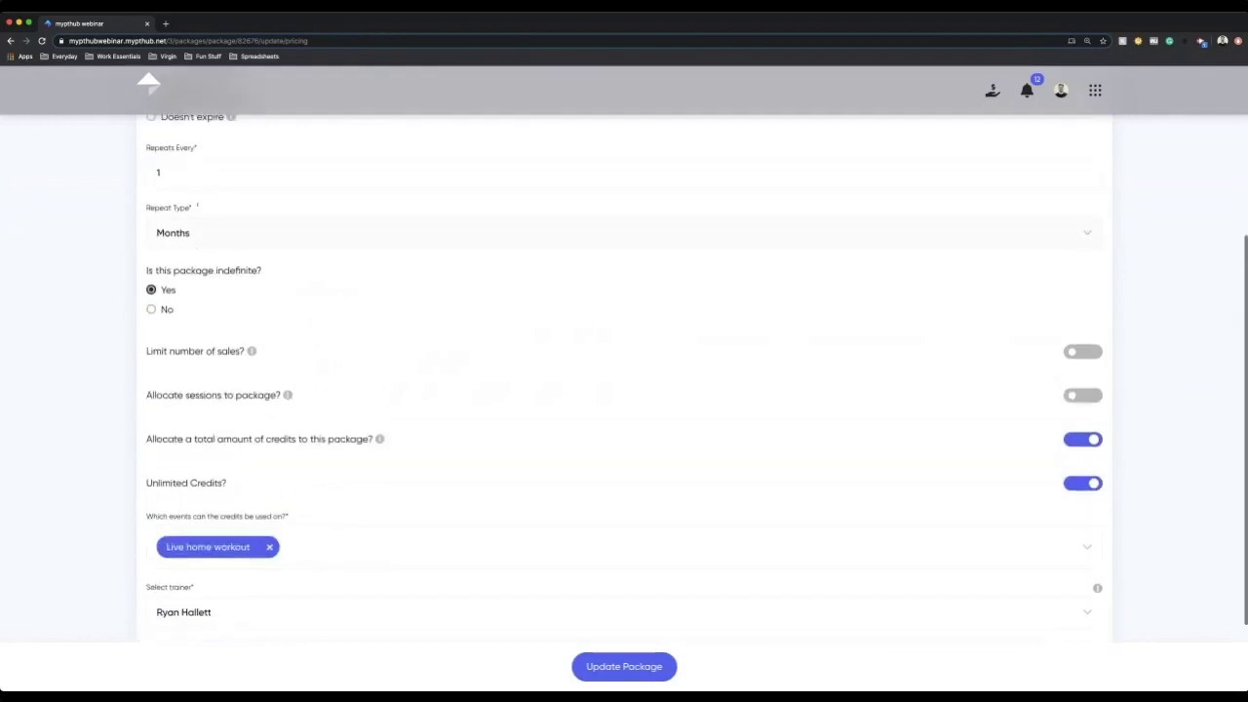
scroll(207, 170, "up", 1)
scroll(321, 279, "down", 3)
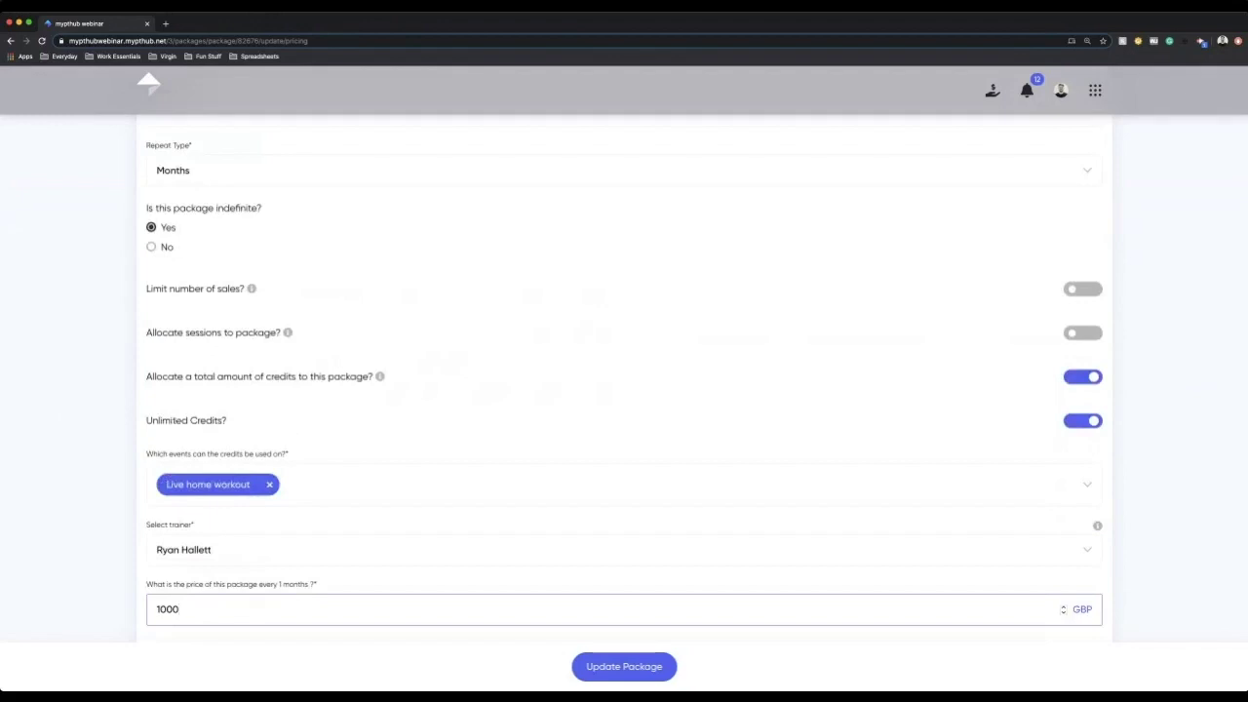
left_click(611, 669)
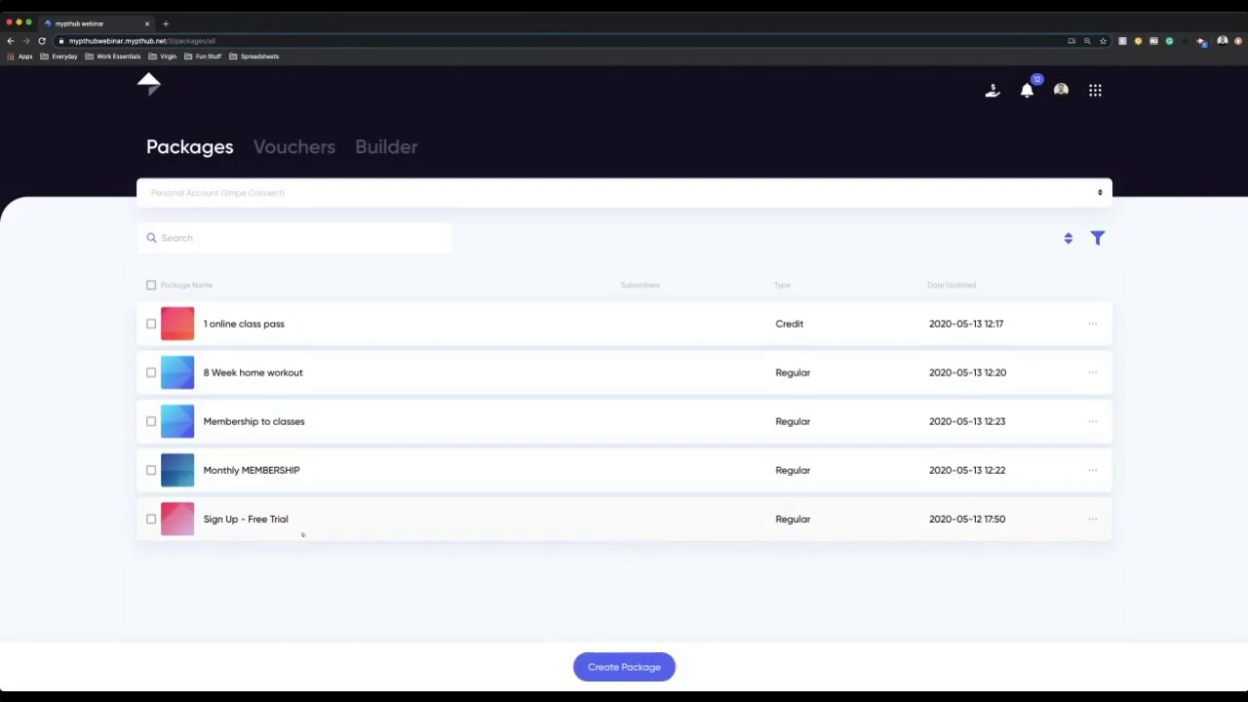
Rename the Sign Up - Free Trial package as Free Trial
left_click(302, 532)
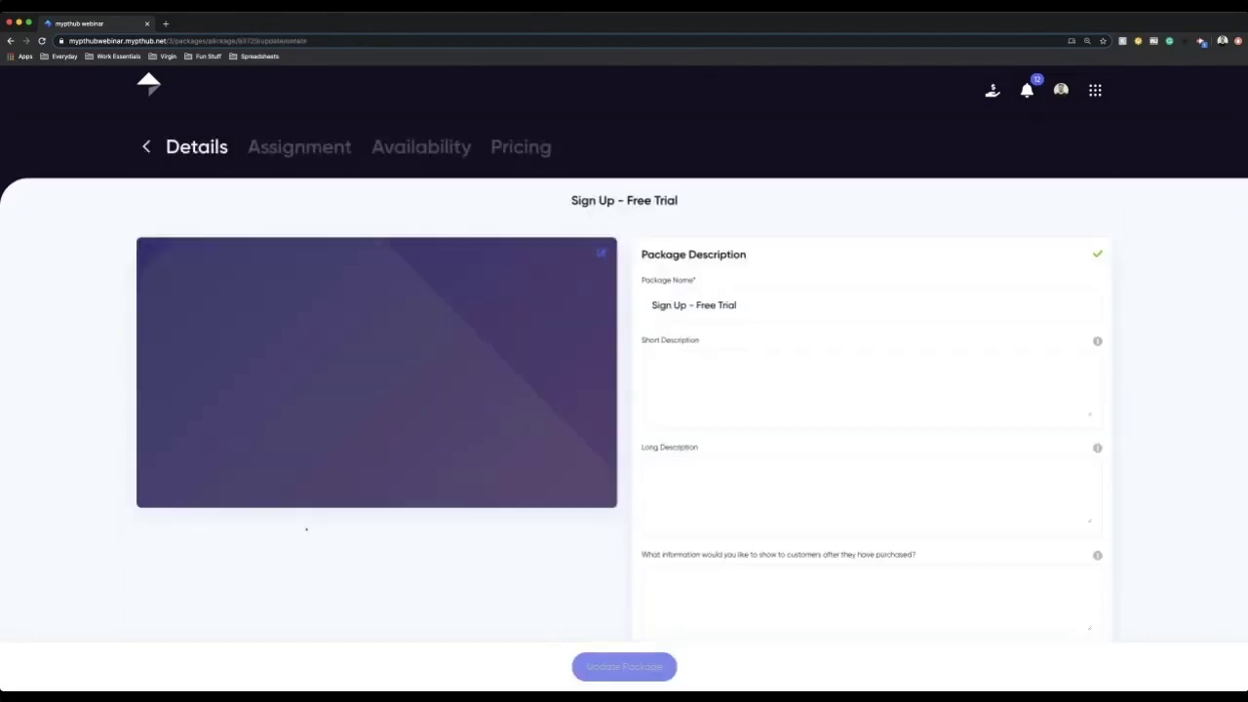
left_click_drag(767, 304, 647, 305)
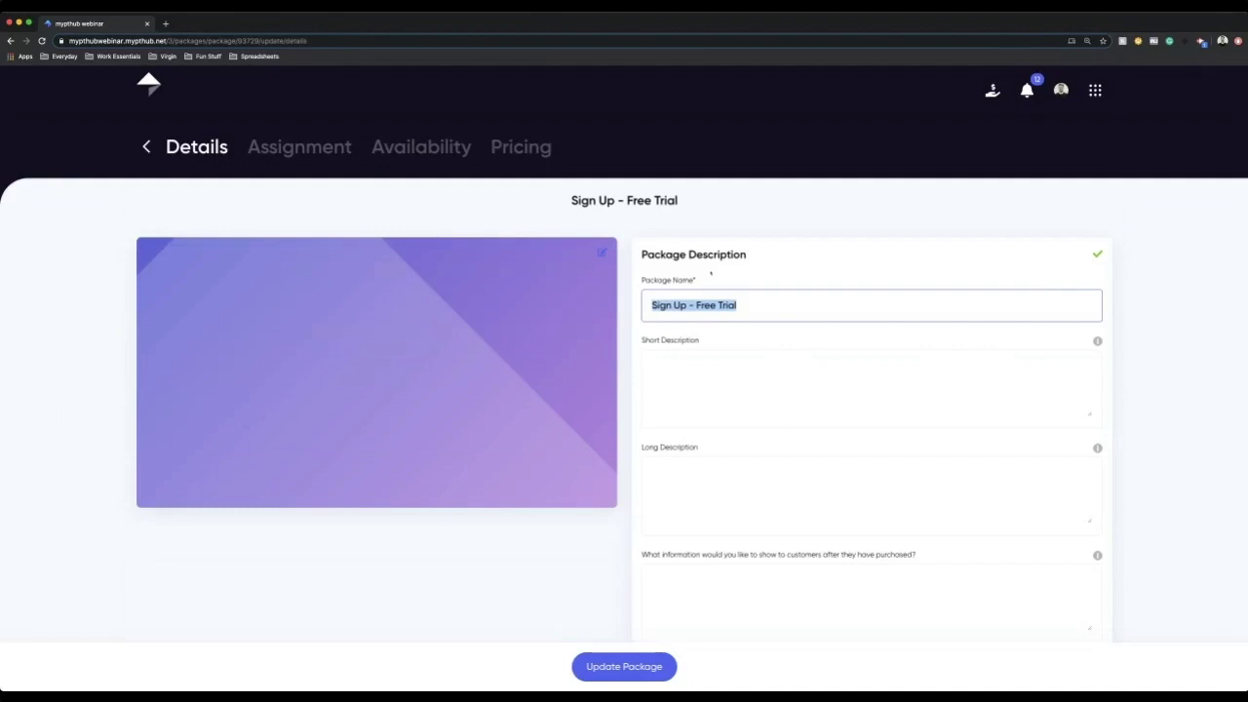
left_click_drag(695, 305, 571, 302)
key("BackSpace")
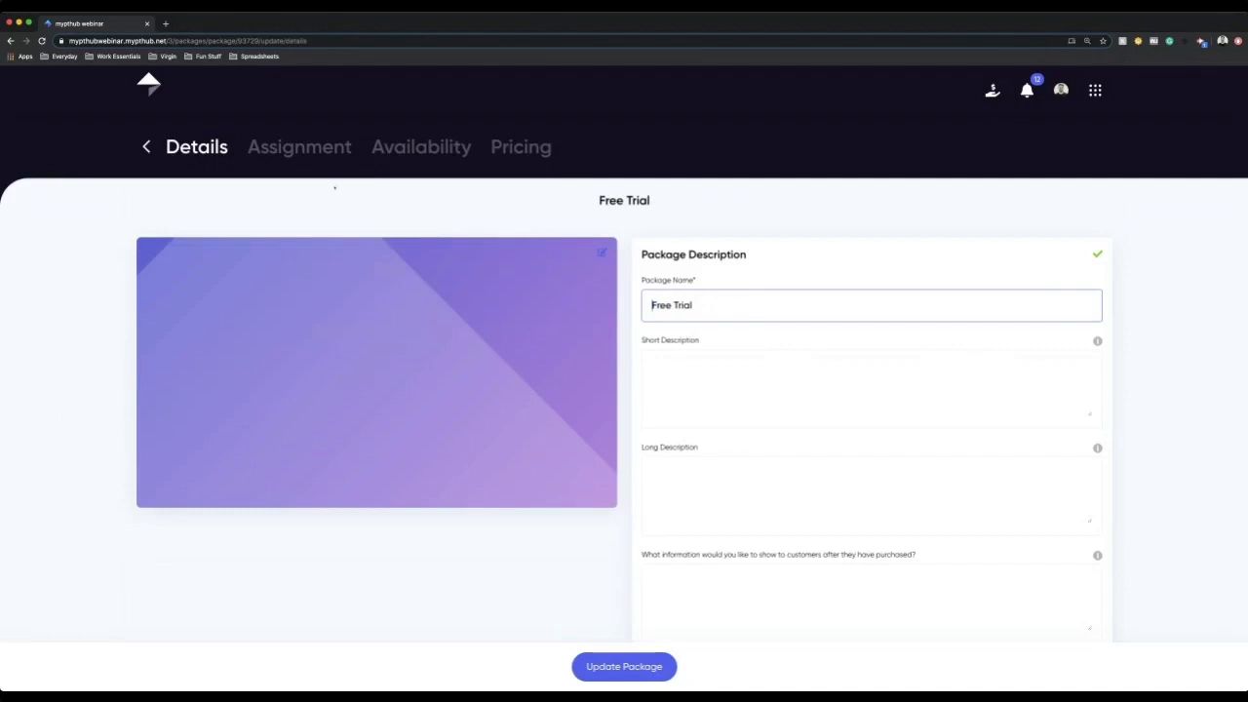
Assign three workouts to the Free Trial package and add its buyers to the All Clients and Test Group client groups
left_click(660, 306)
left_click(660, 306)
left_click(191, 298)
left_click(542, 353)
left_click(517, 394)
left_click(390, 370)
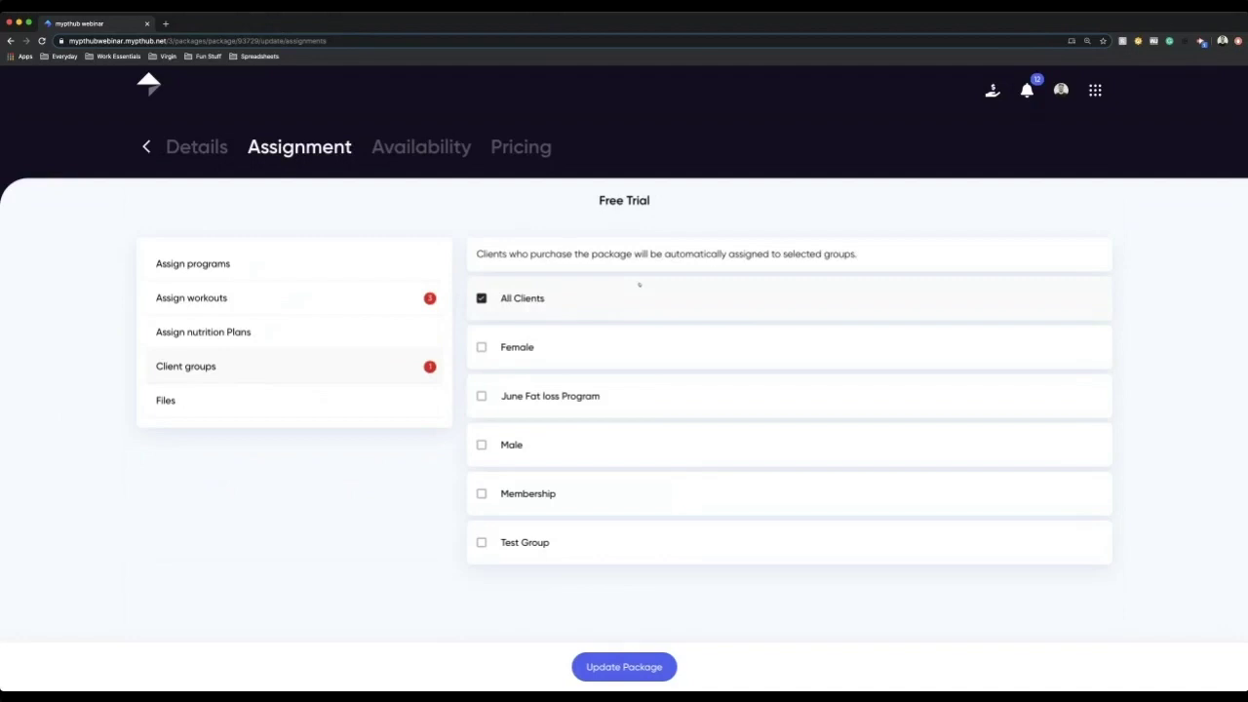
left_click(549, 548)
Check the Free Trial package's availability options and pricing settings, and update the package
left_click(420, 152)
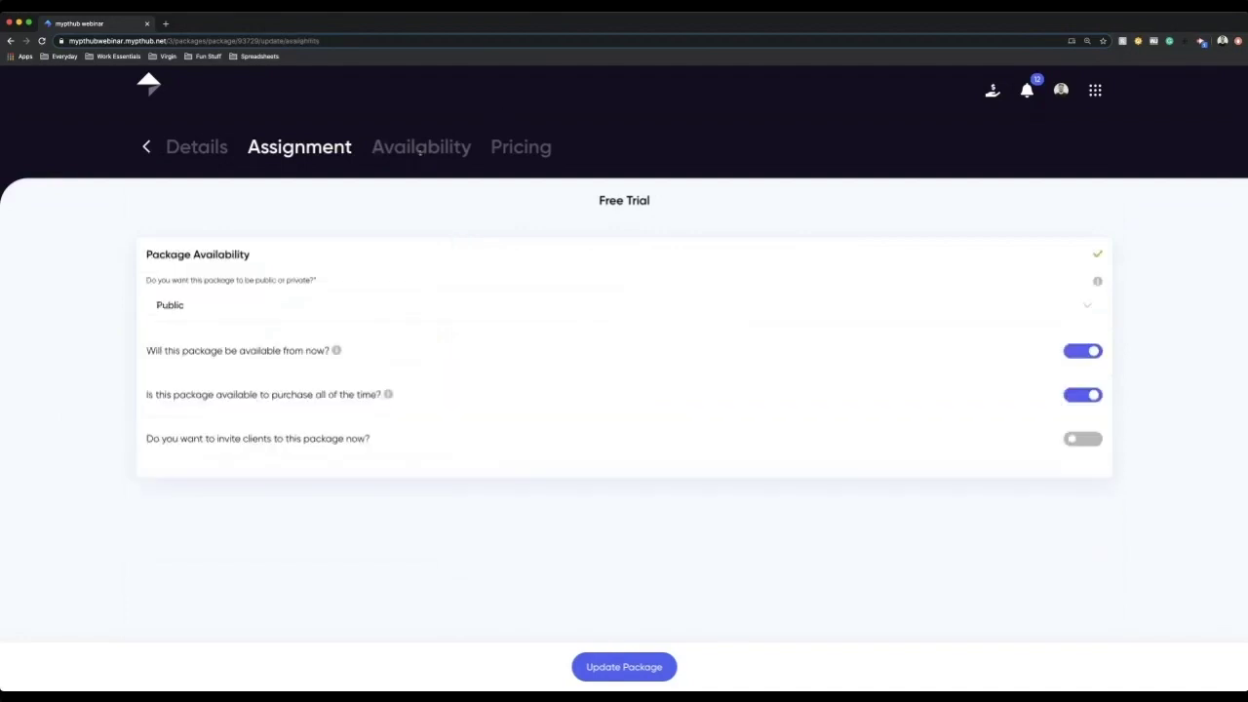
left_click(504, 148)
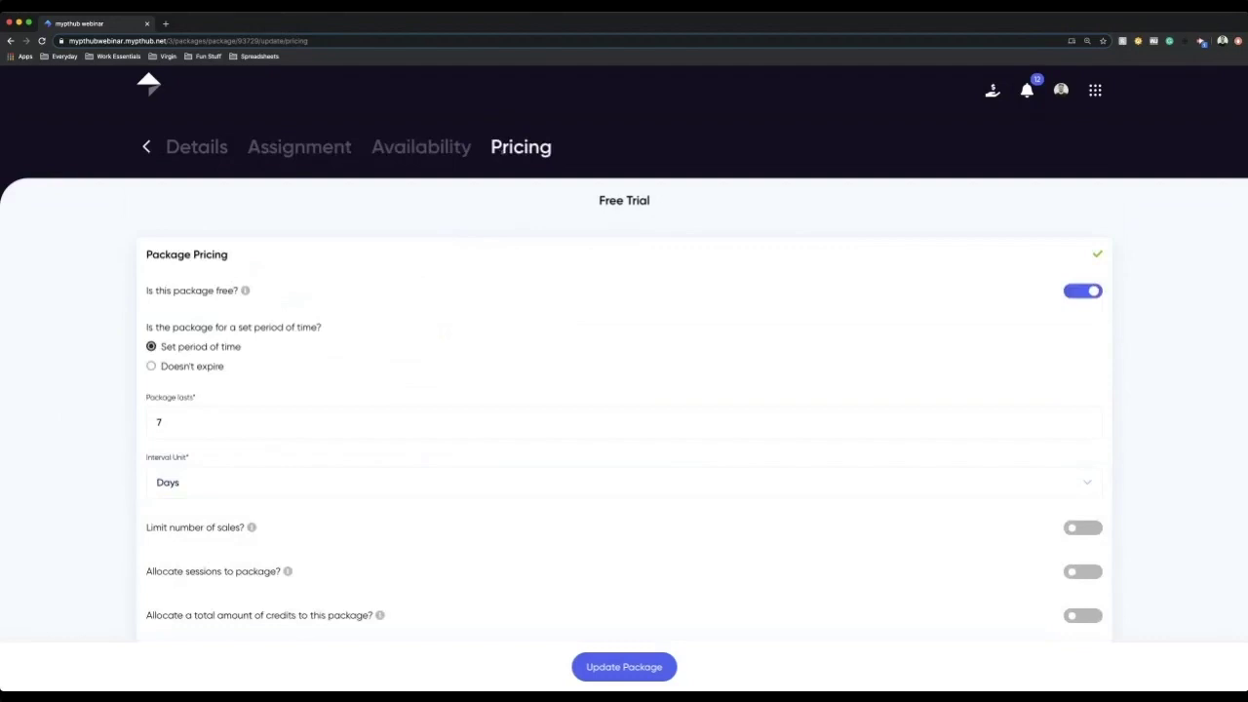
left_click(426, 150)
left_click(252, 300)
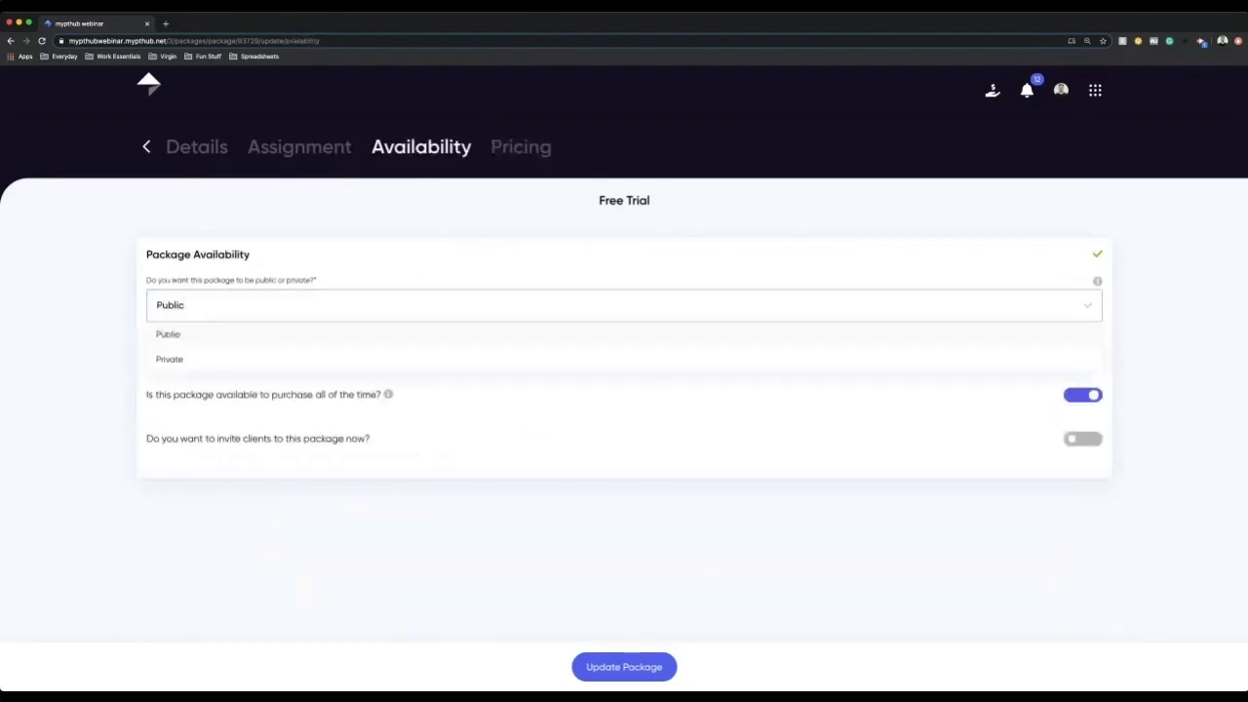
left_click(251, 285)
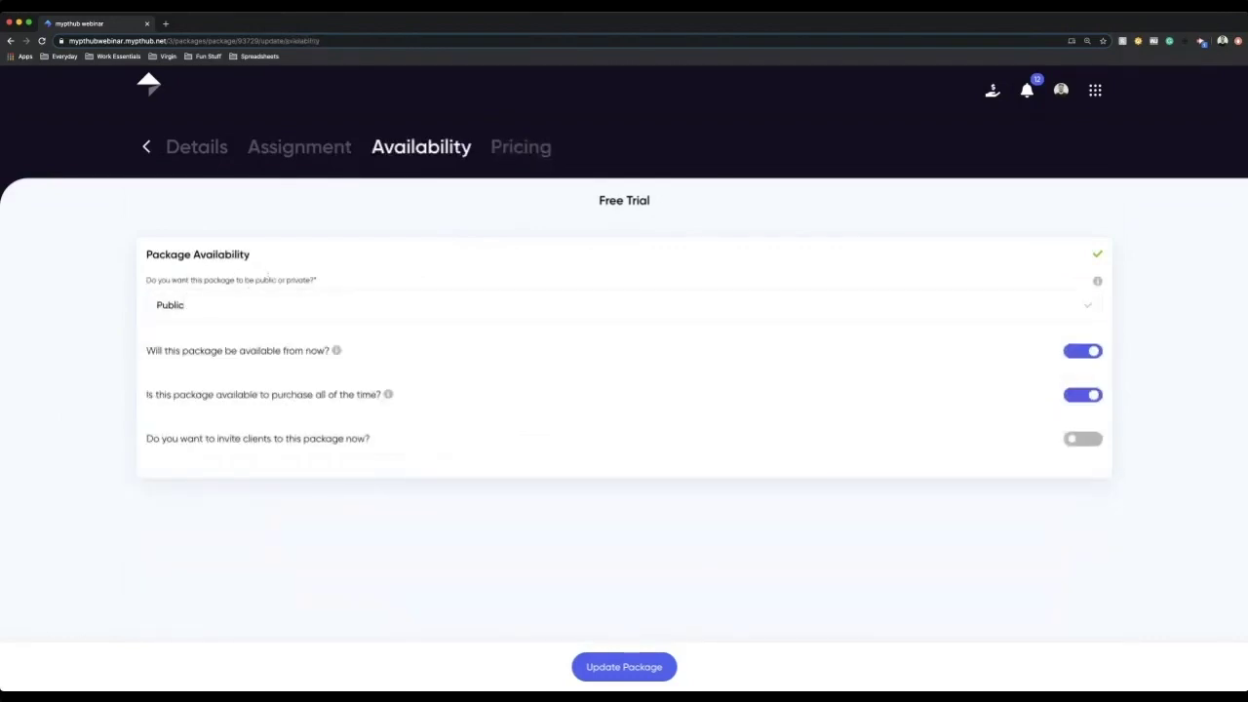
left_click(516, 148)
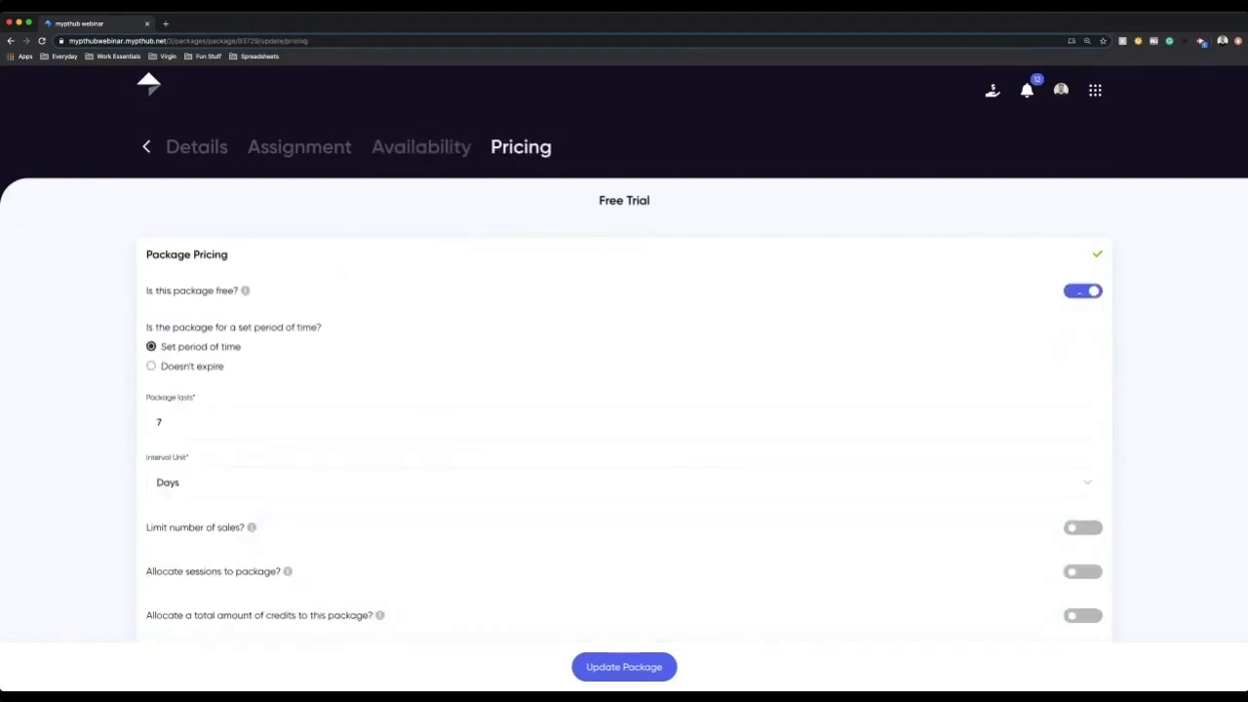
scroll(625, 409, "down", 1)
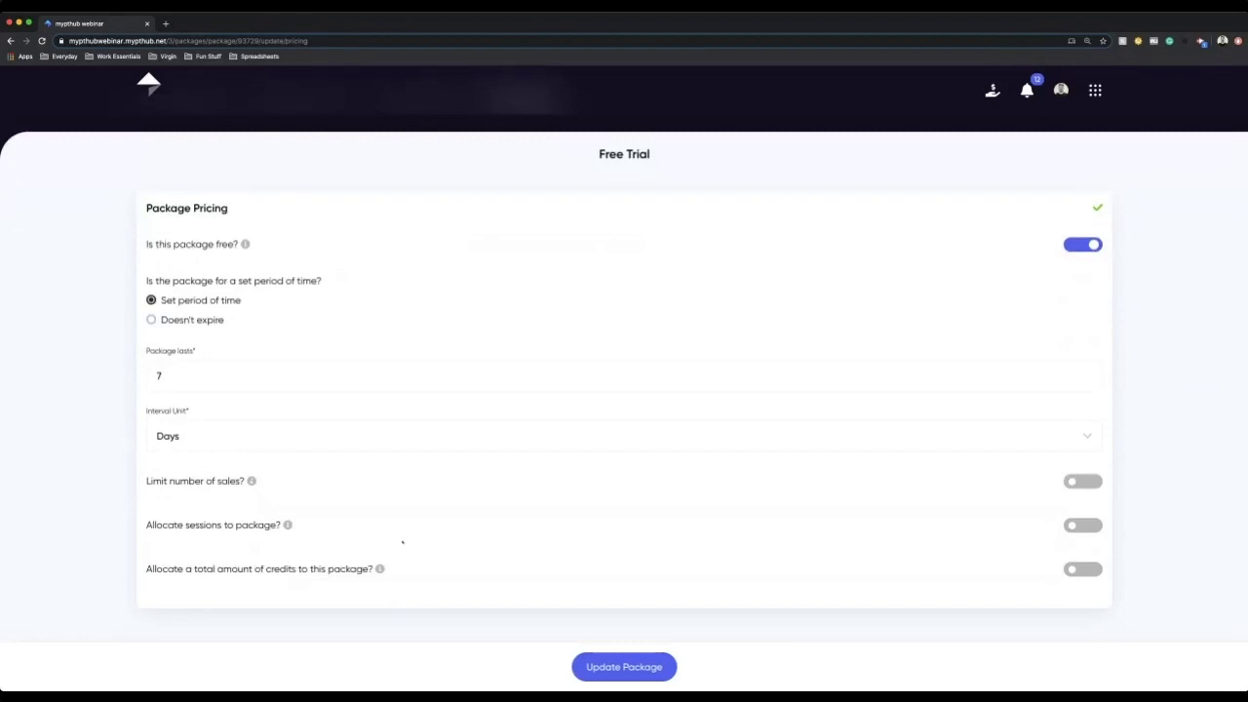
left_click(642, 665)
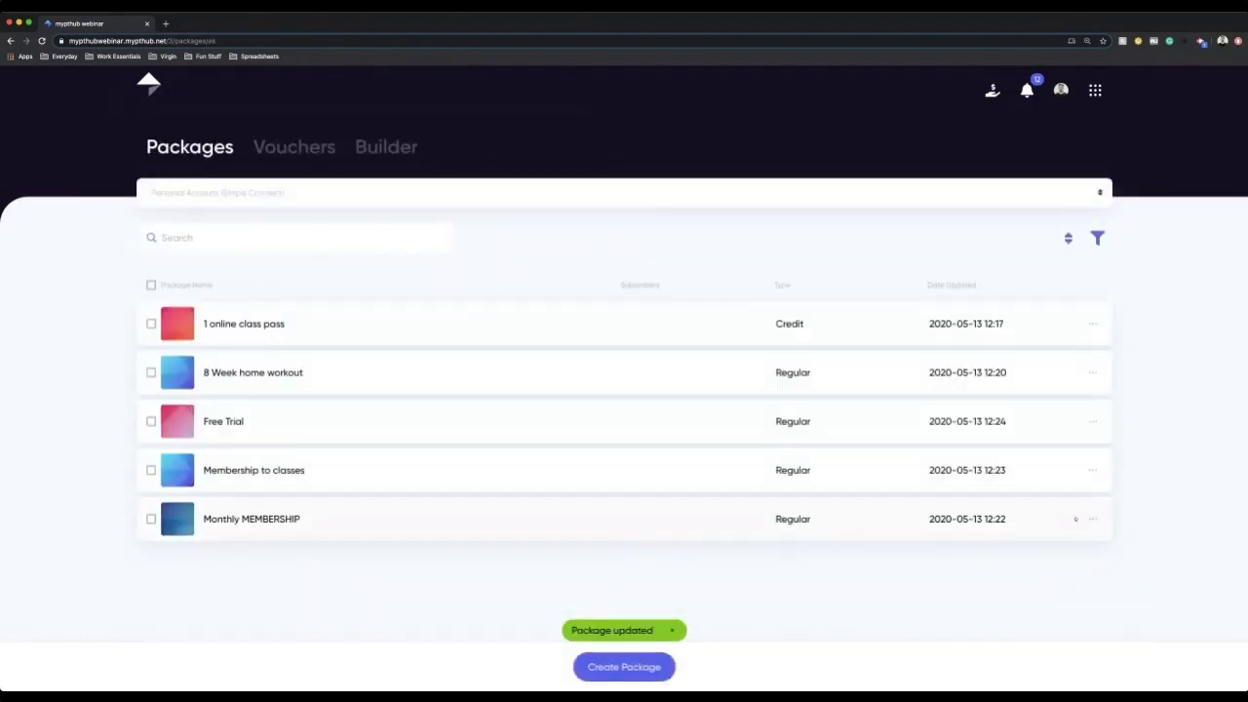
View the share links of the Monthly MEMBERSHIP and Free Trial packages, highlighting the Free Trial package's social media URL
left_click(1092, 519)
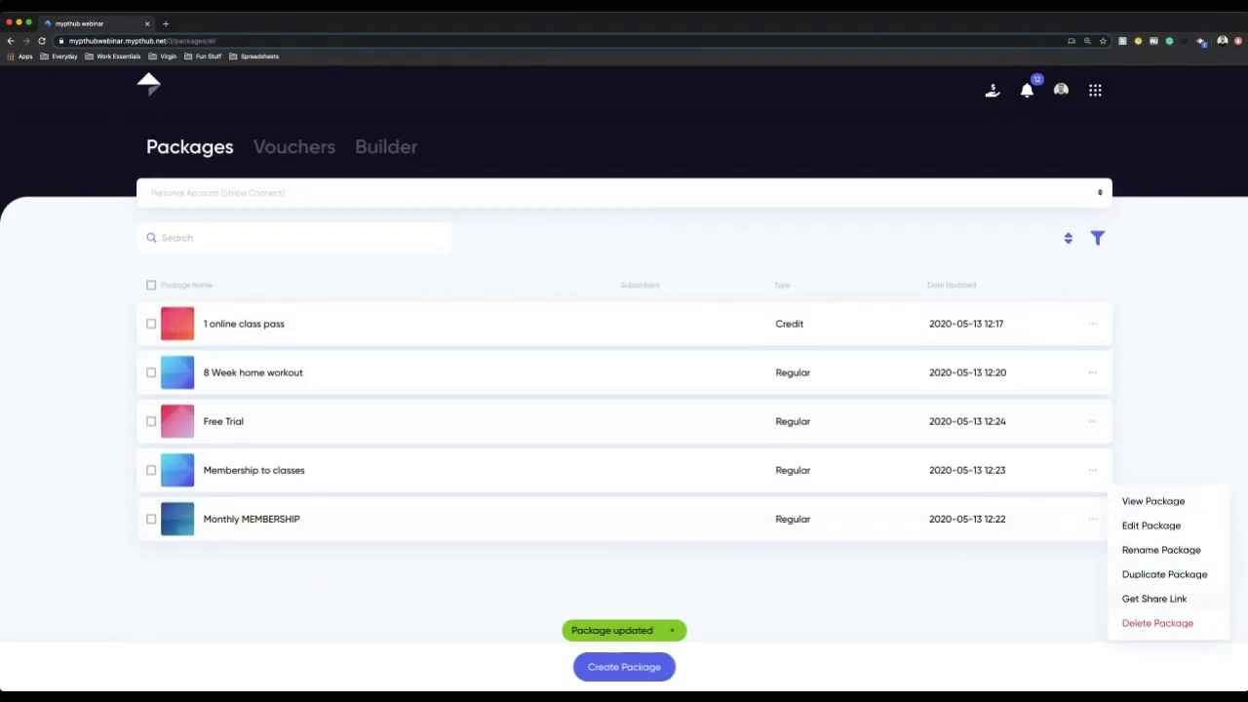
left_click(1155, 599)
left_click(1100, 420)
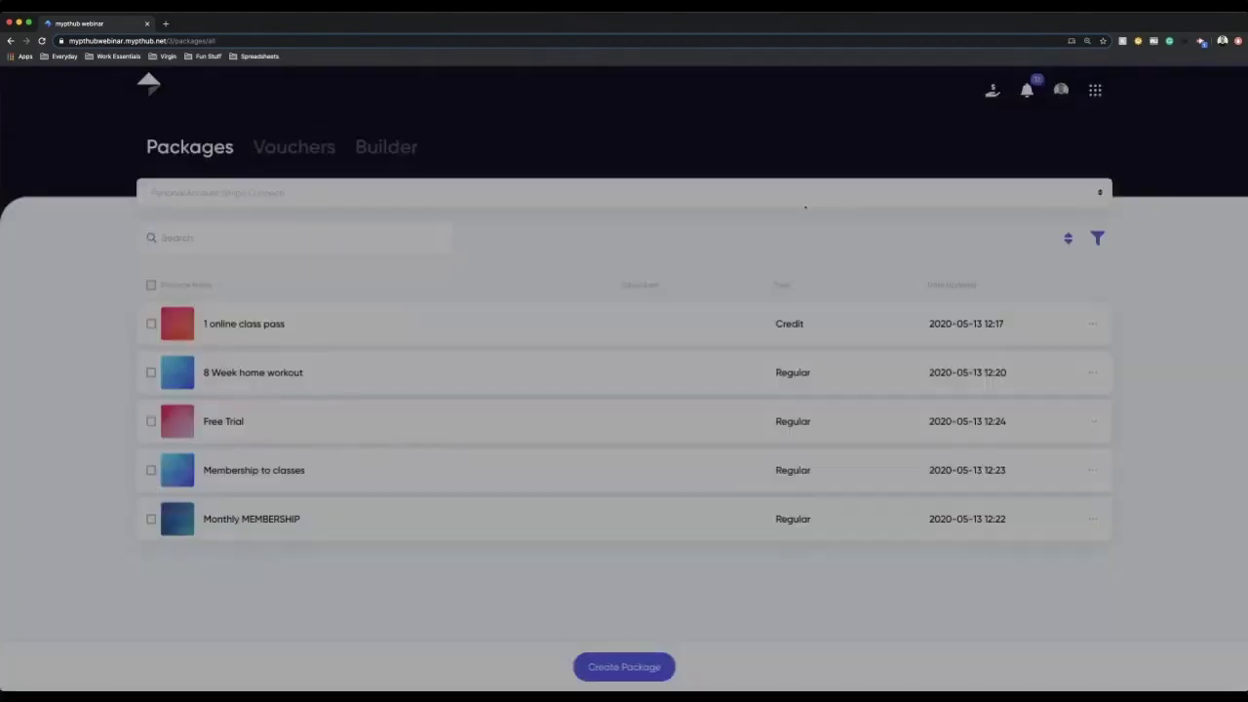
left_click(1097, 421)
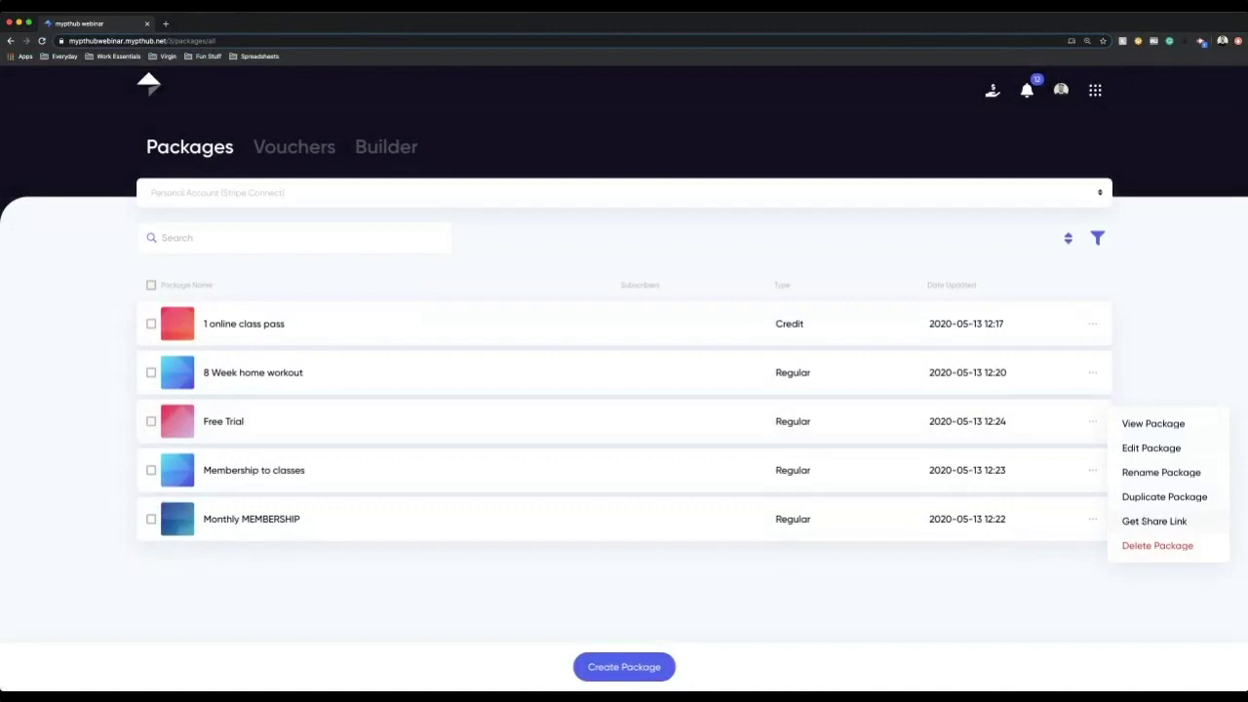
left_click(1147, 521)
left_click_drag(702, 531, 442, 525)
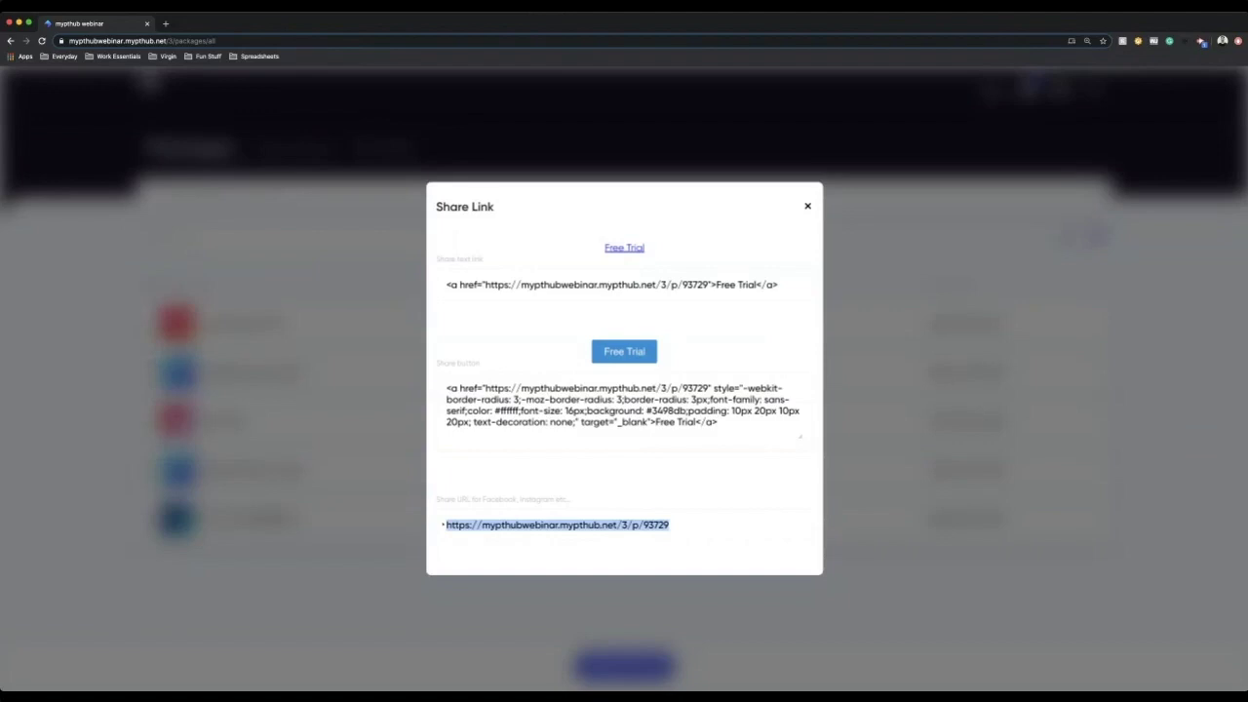
left_click(915, 487)
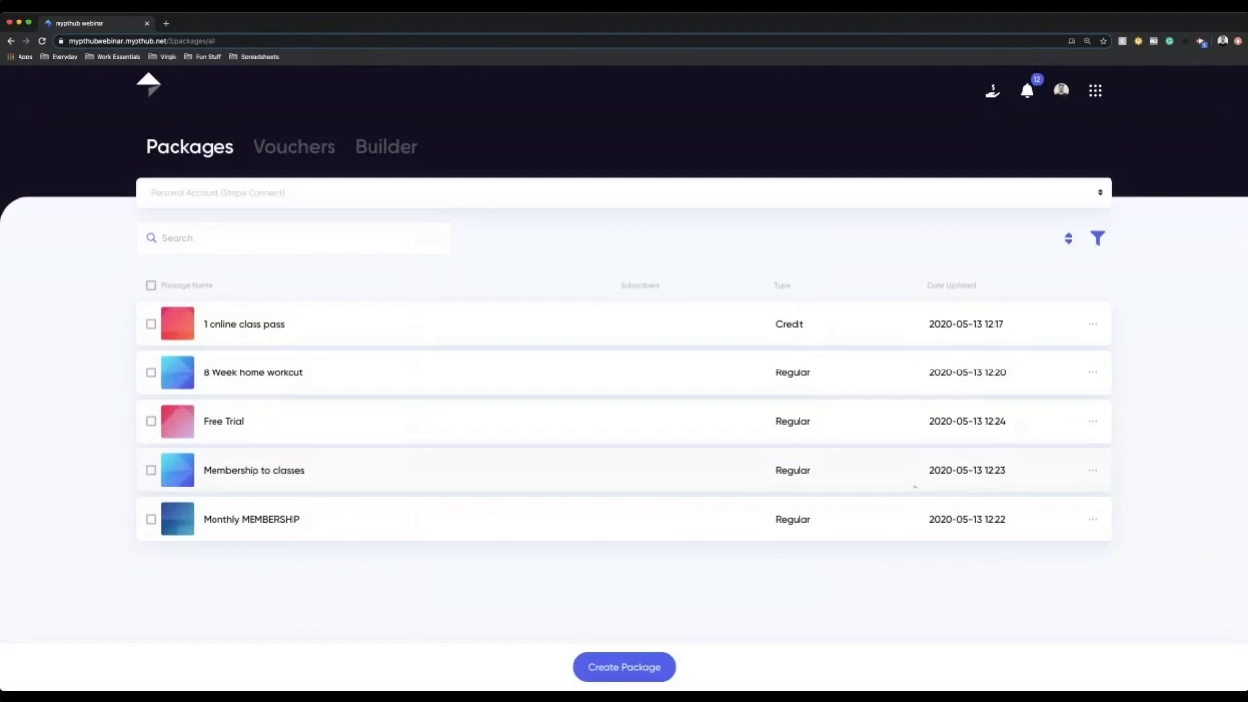
left_click(1095, 90)
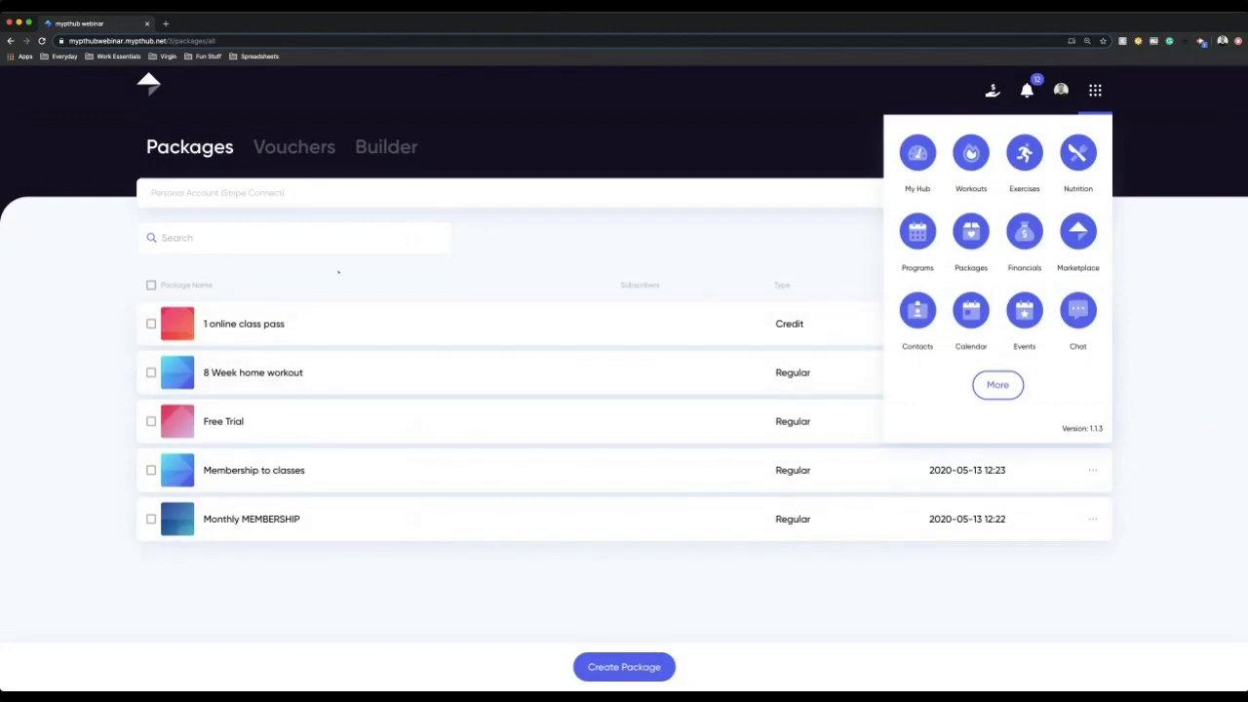
left_click(338, 272)
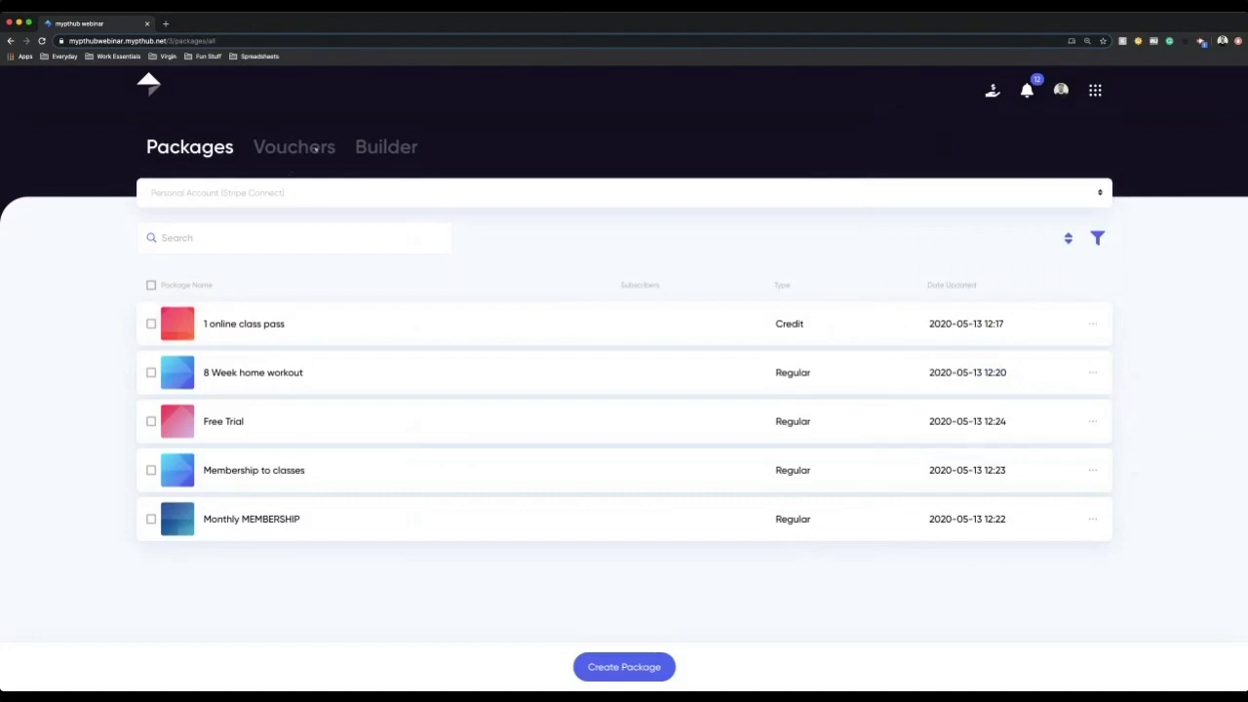
Start a new percentage voucher with the code 100OFF and an amount of 100
left_click(314, 147)
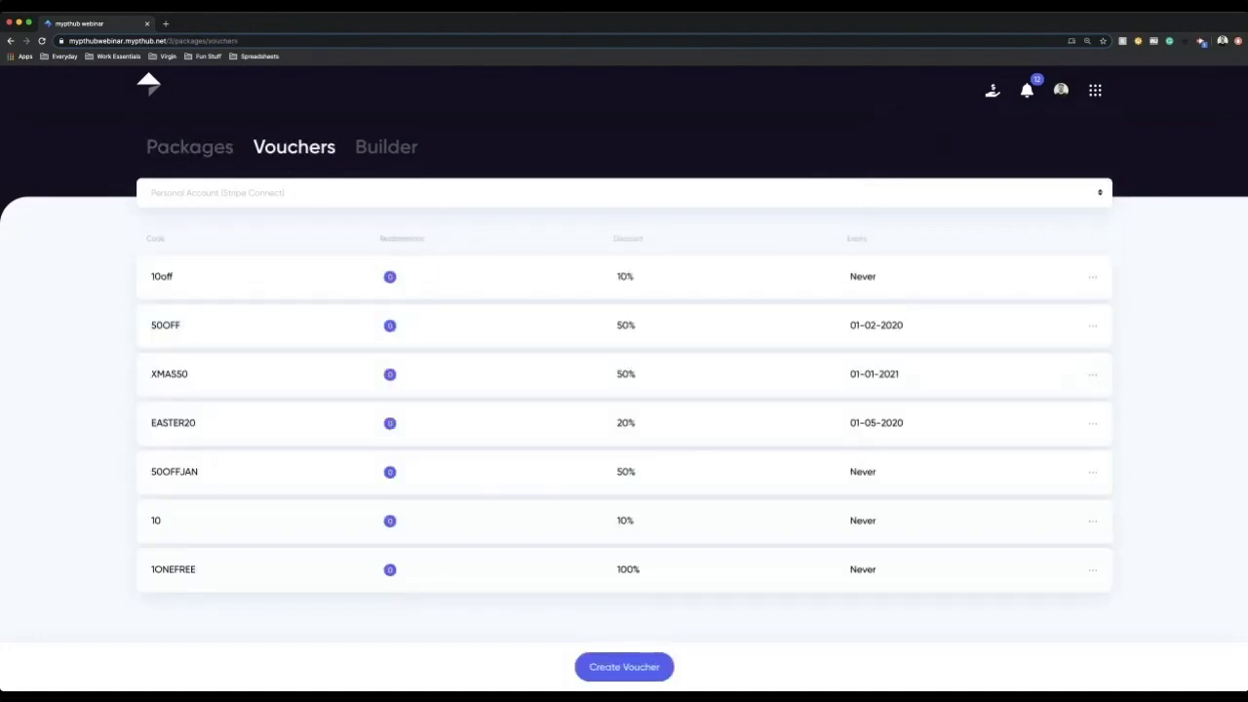
left_click(634, 673)
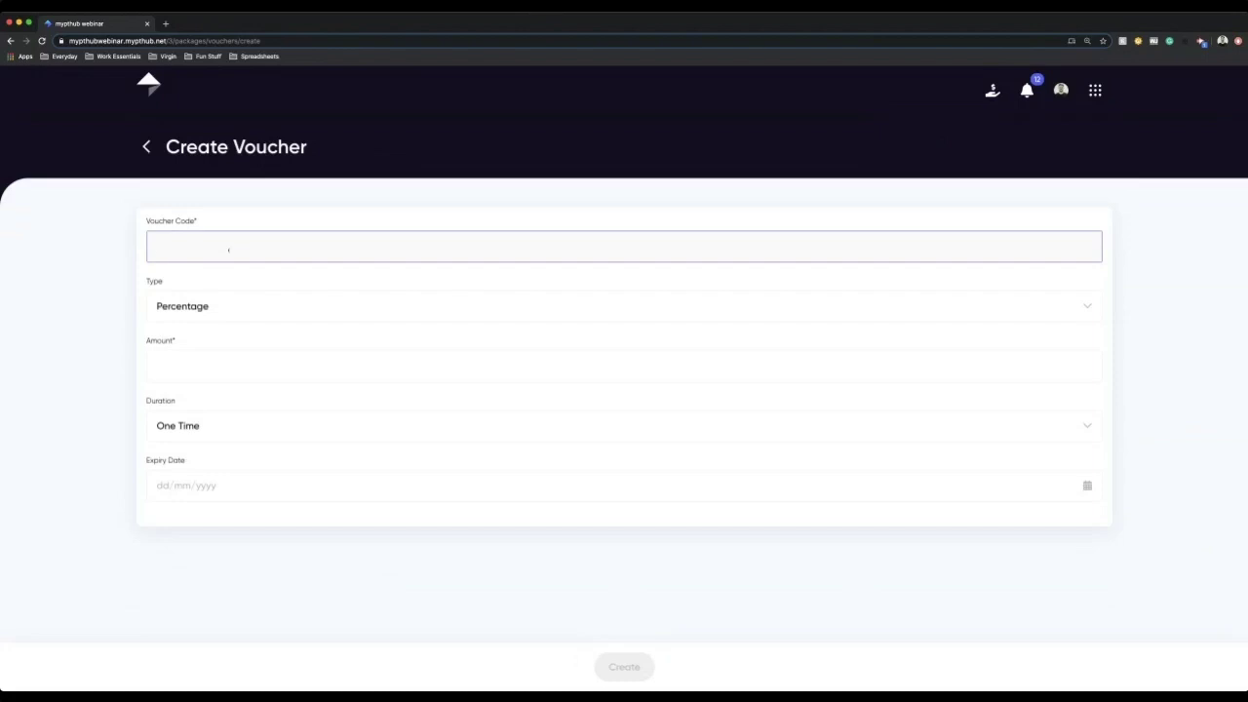
type("100")
left_click(222, 370)
left_click(218, 305)
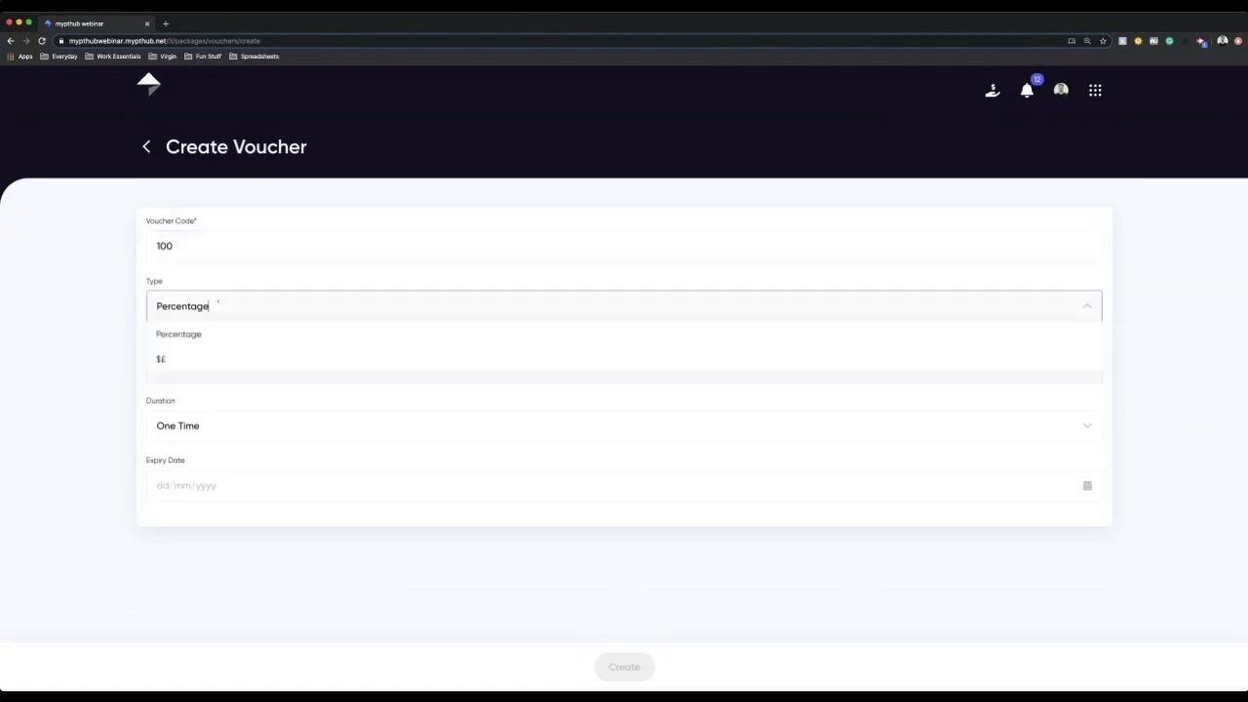
left_click(197, 245)
type("OFF")
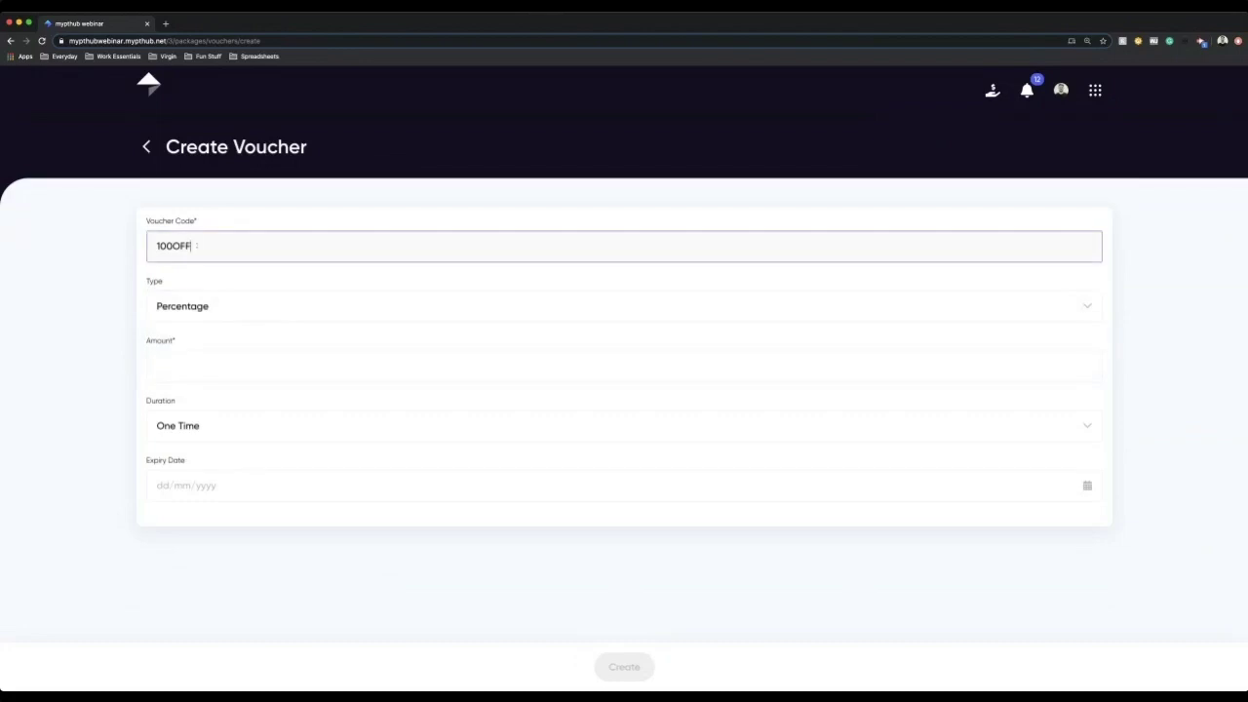
left_click(189, 362)
type("100")
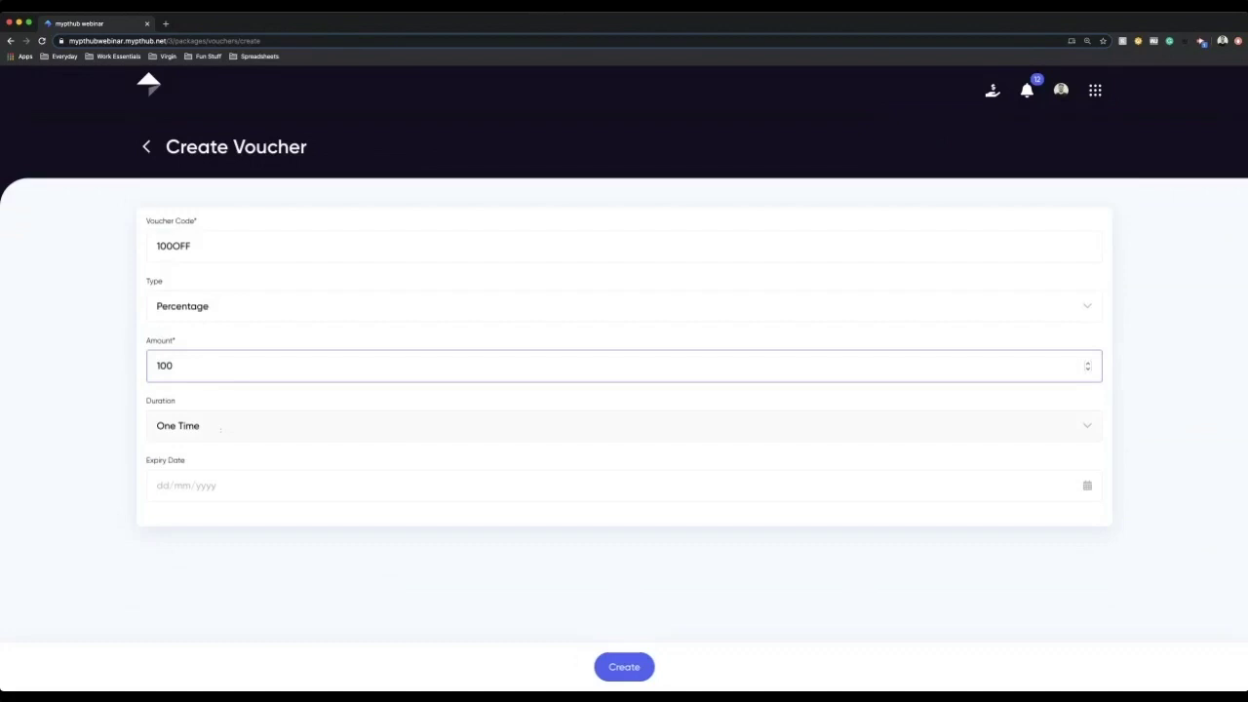
Try the One Time and Forever durations for the voucher, change its code to 10OFF, and leave the voucher form
left_click(220, 429)
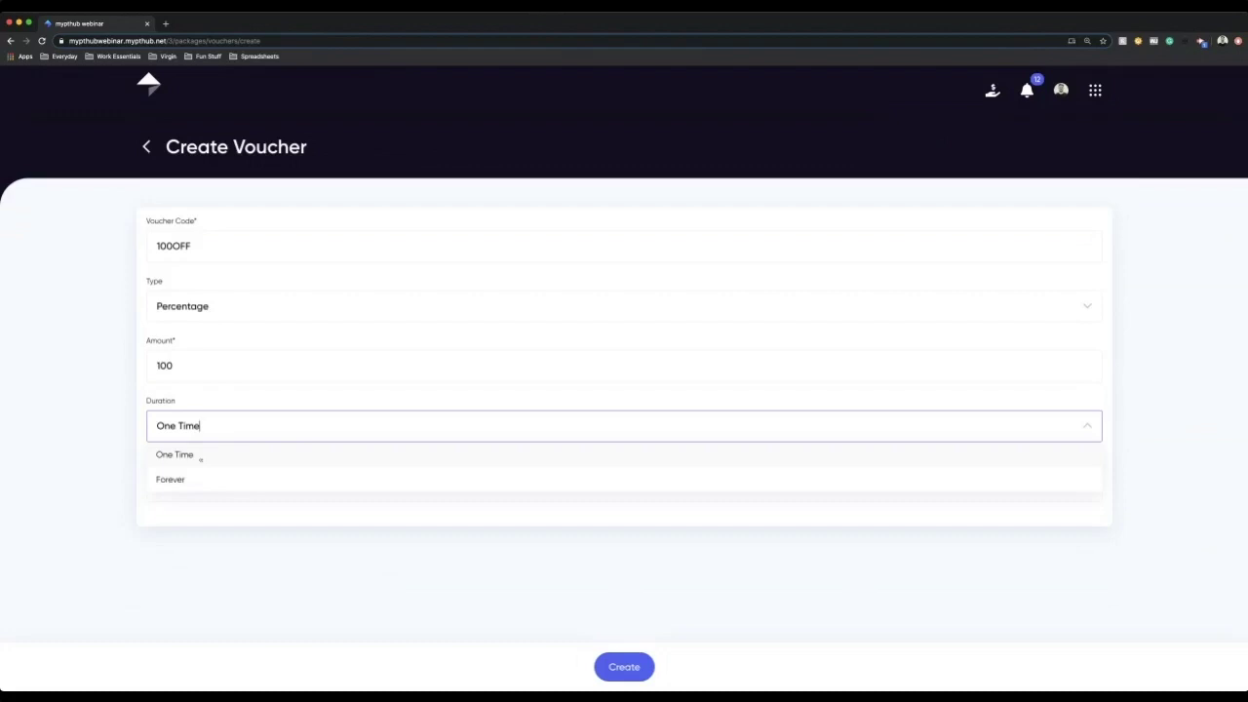
left_click(200, 456)
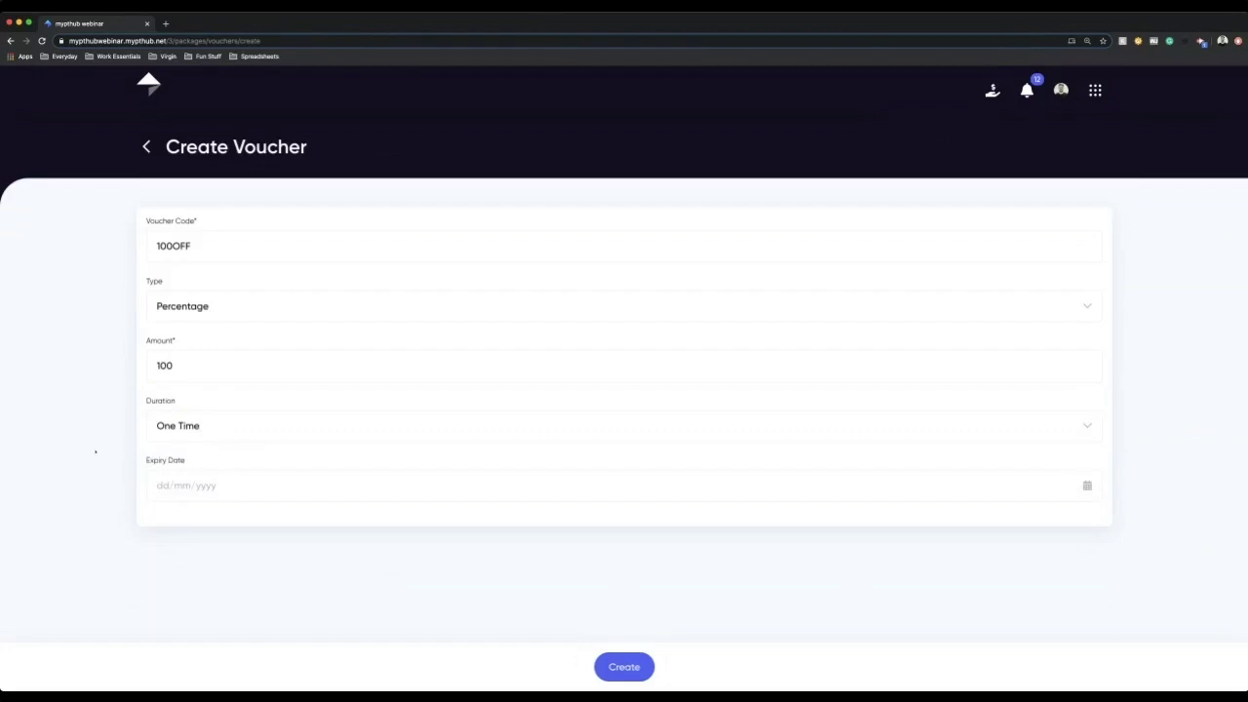
left_click(185, 429)
left_click(173, 477)
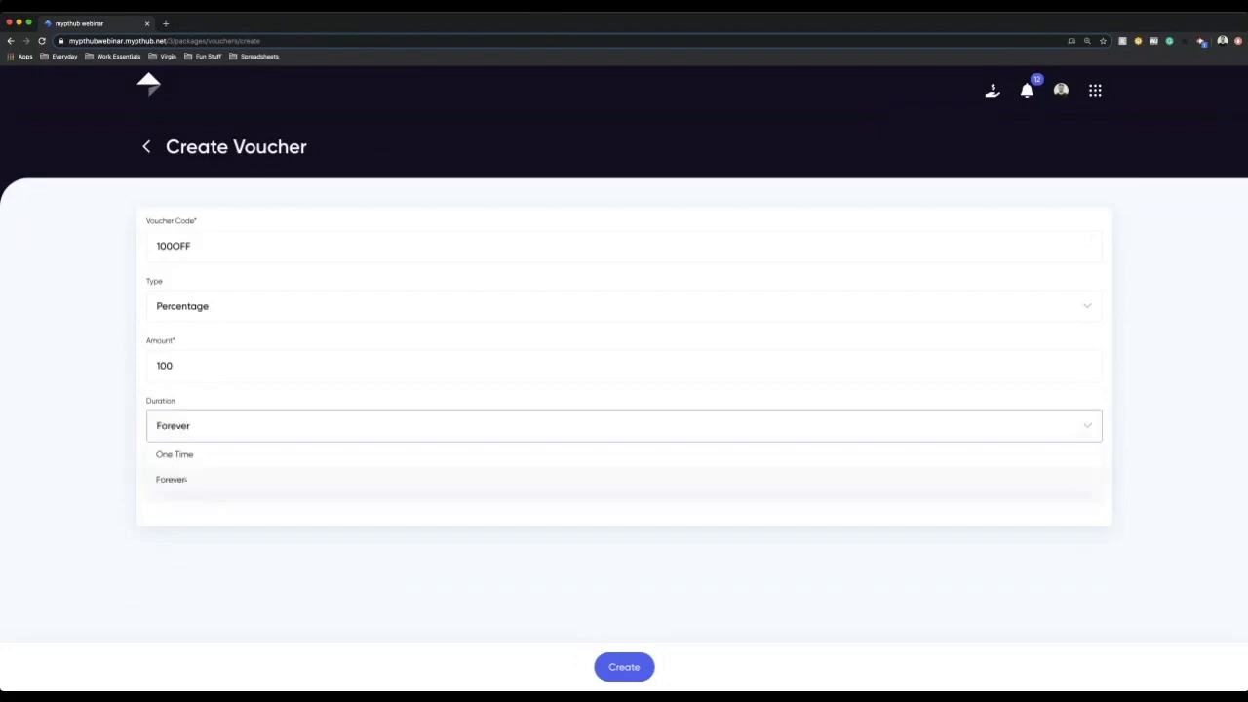
left_click_drag(195, 246, 125, 235)
type("10OFF")
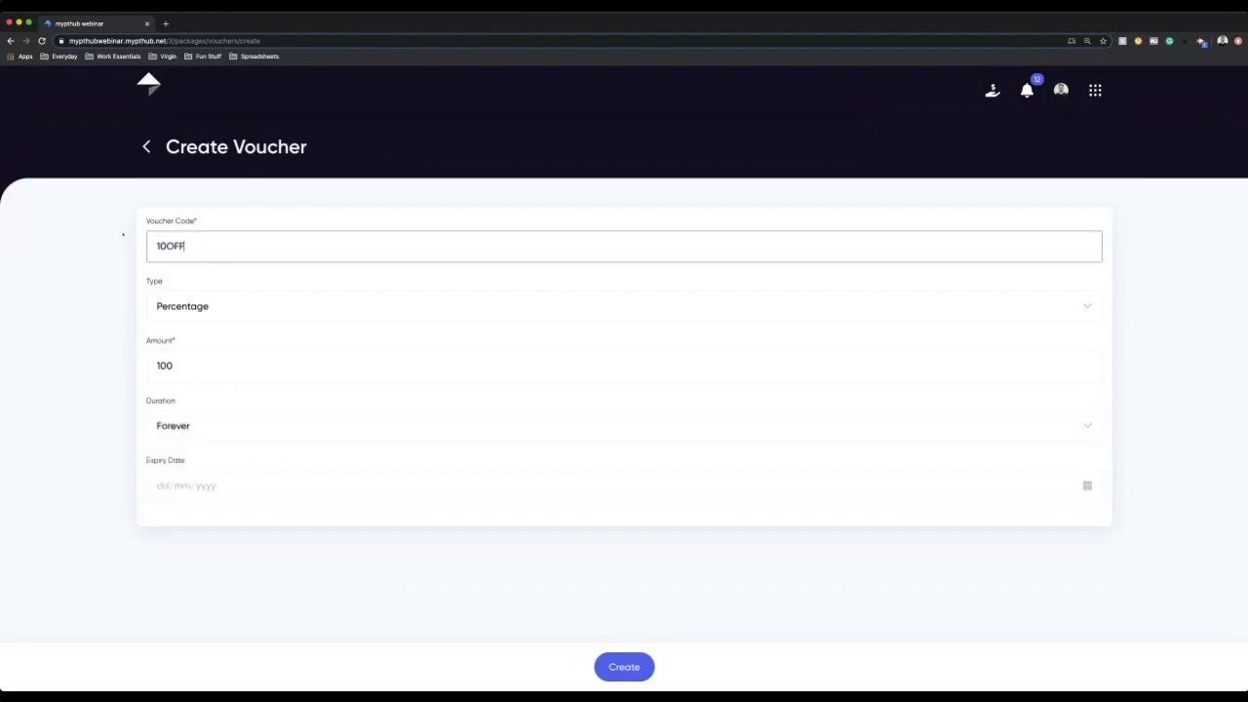
left_click(624, 667)
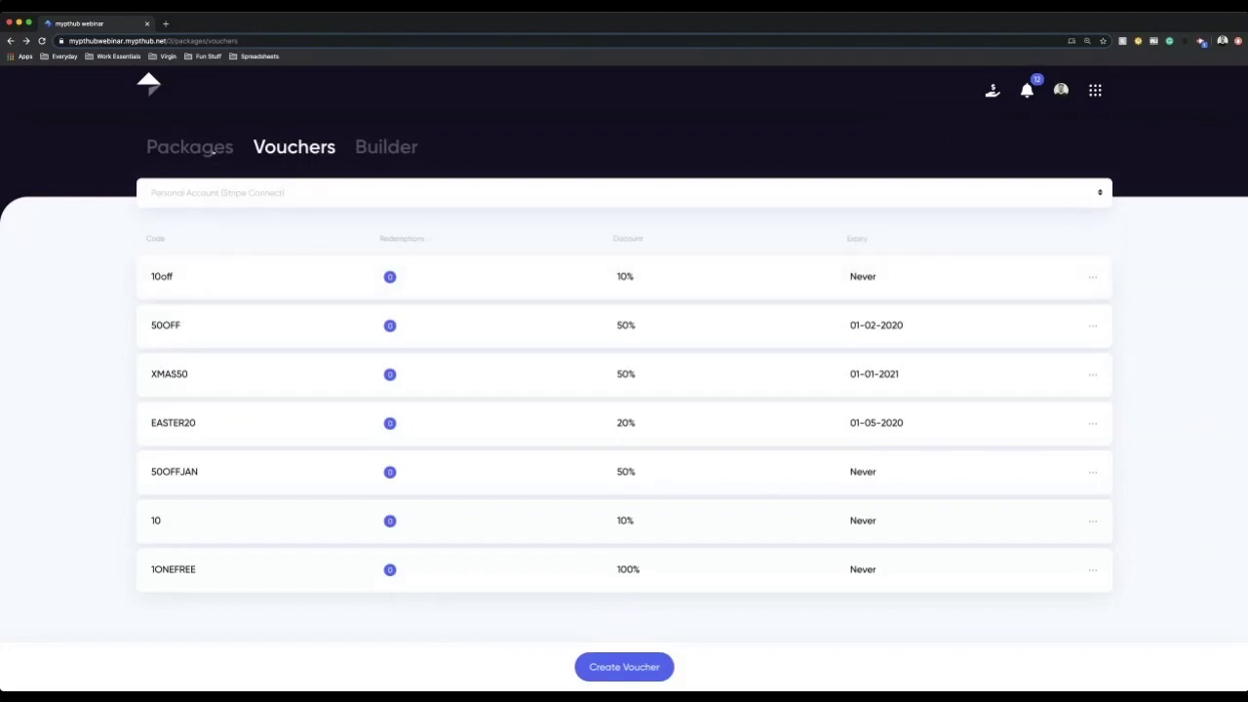
In the package builder, choose the Male audience, Face-To-Face Training, the 26-40 age range and the Male Fat Loss goal
left_click(195, 148)
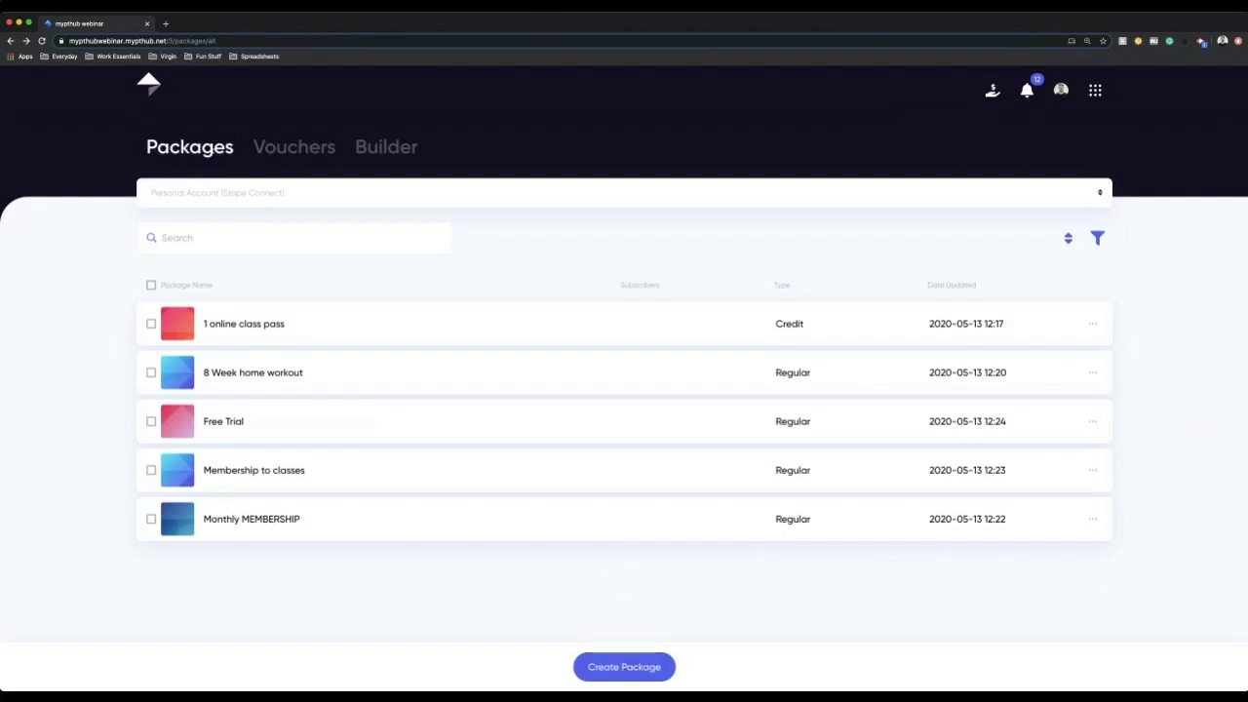
left_click(420, 154)
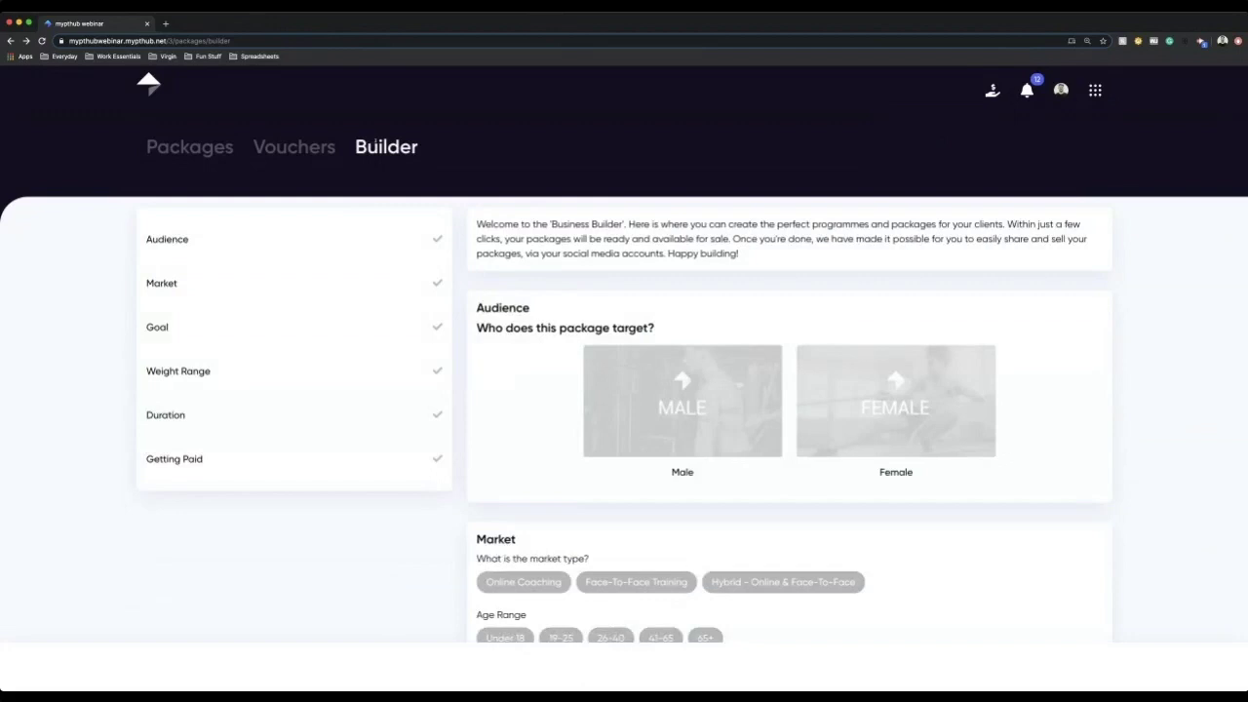
scroll(551, 379, "down", 2)
left_click(689, 298)
left_click(636, 479)
scroll(753, 476, "down", 4)
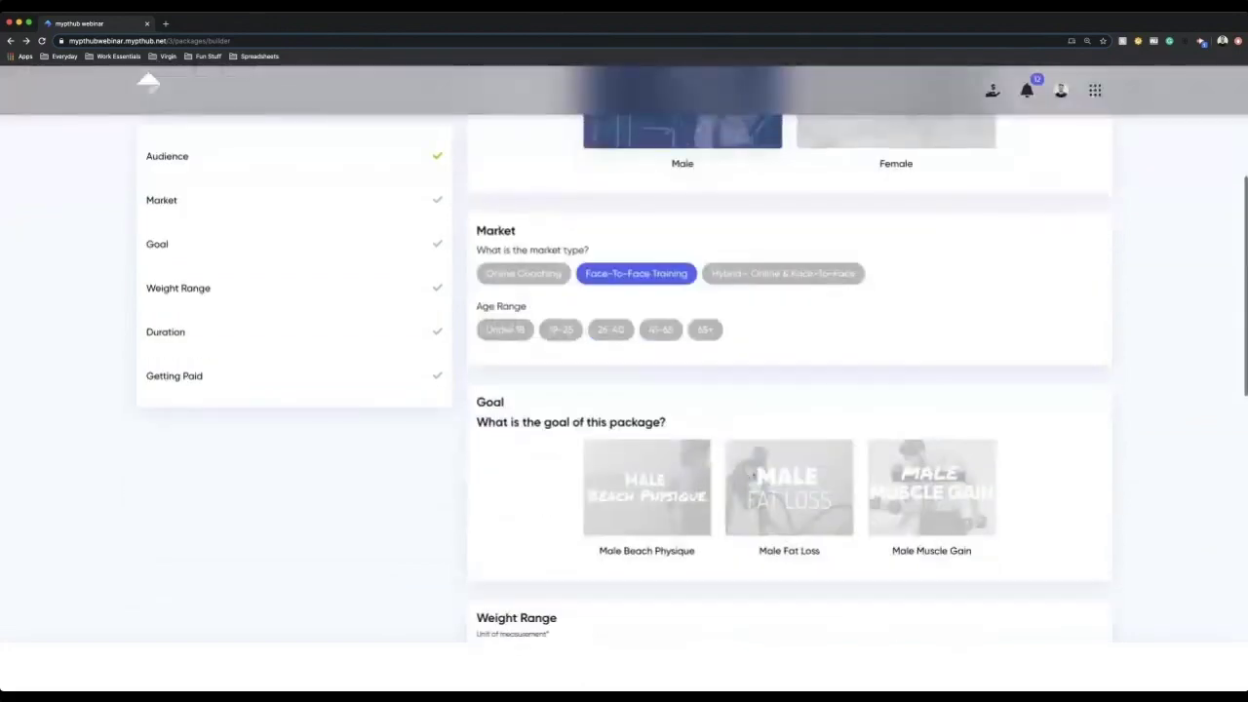
left_click(751, 476)
left_click(608, 335)
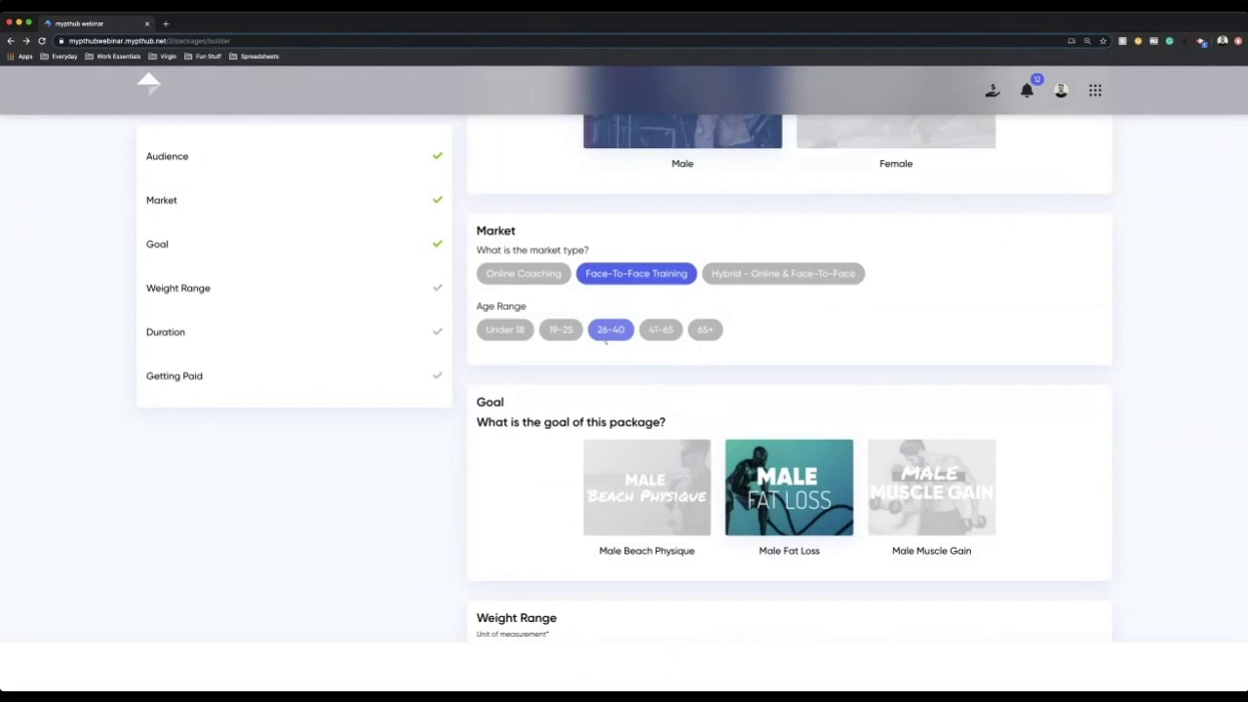
Look over the builder's Duration and Getting Paid sections, and return to the packages list
scroll(607, 338, "down", 8)
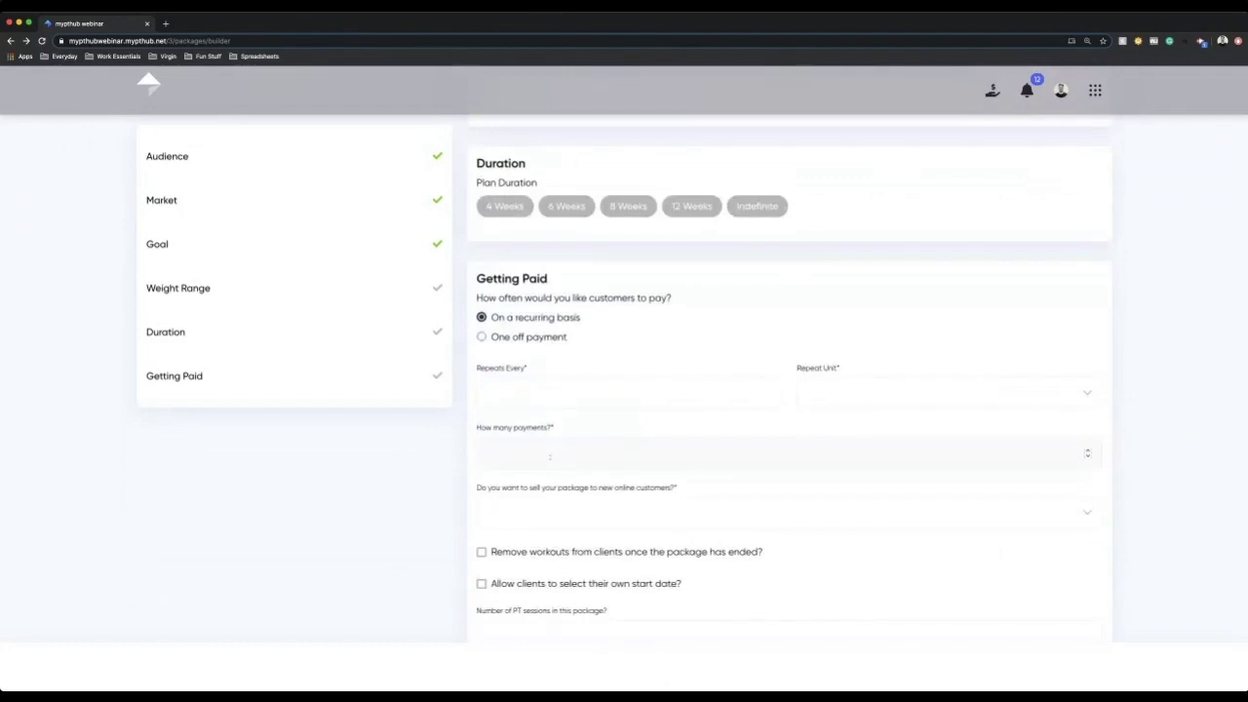
scroll(550, 456, "up", 8)
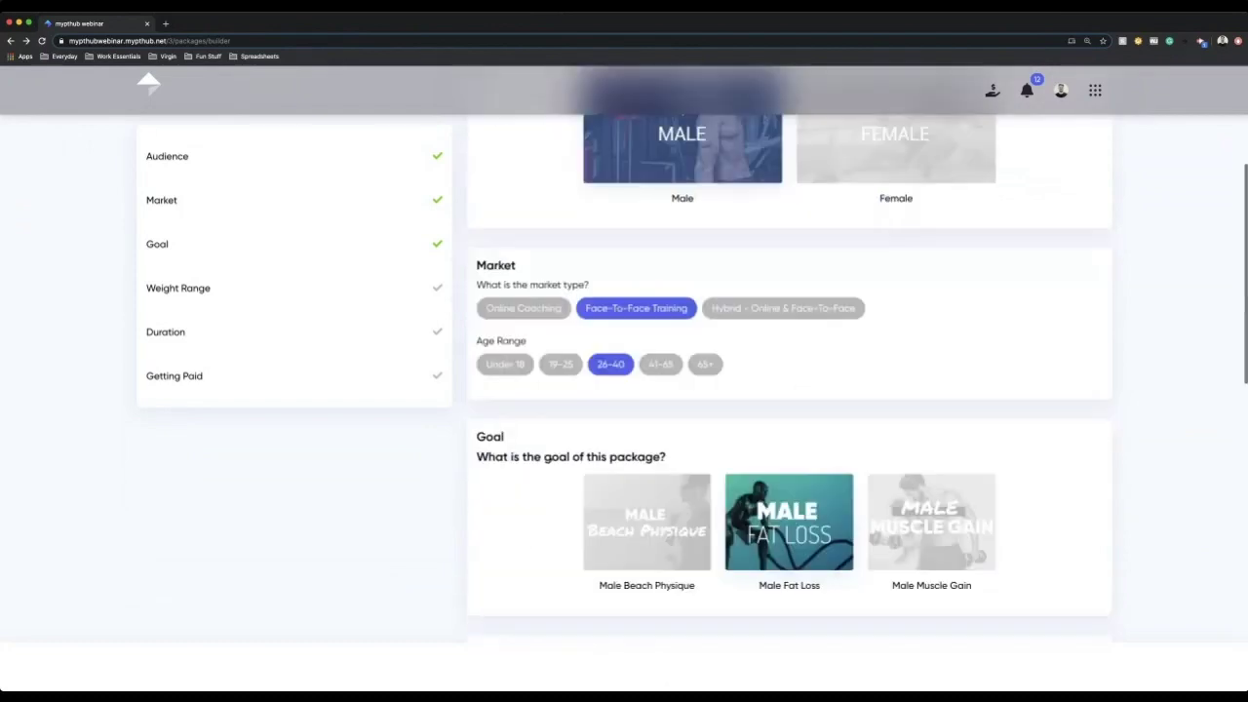
scroll(625, 390, "up", 3)
left_click(189, 146)
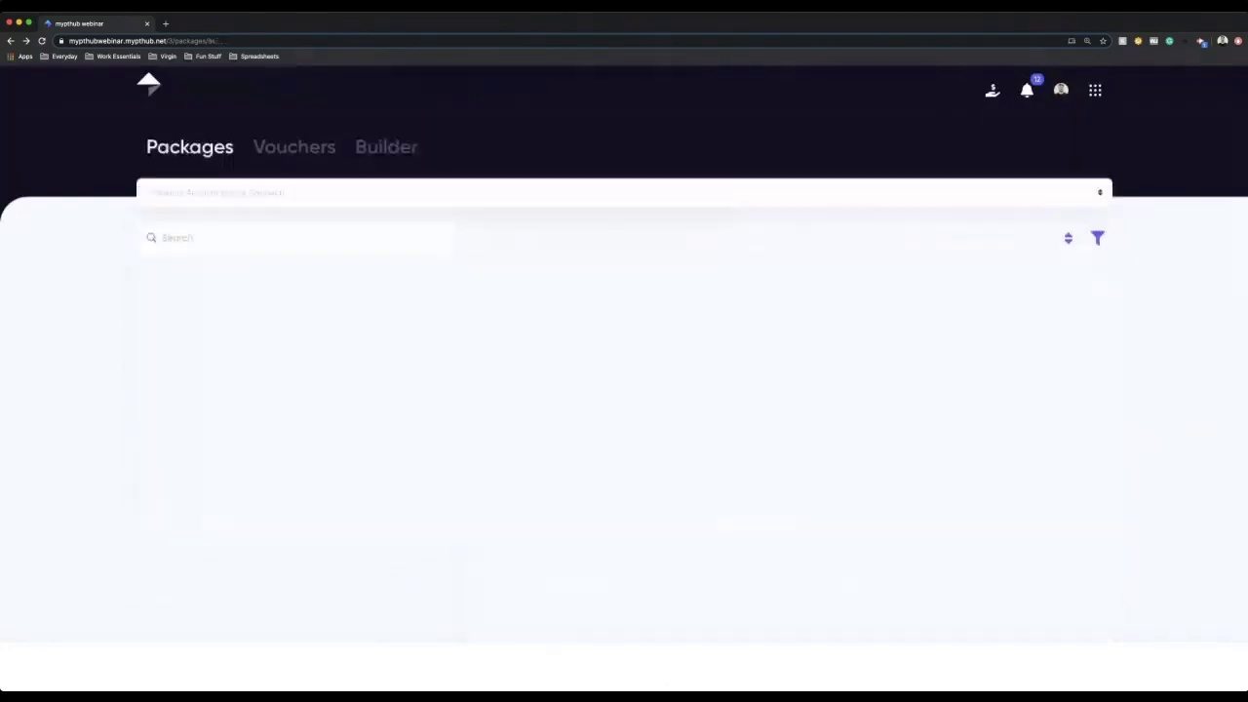